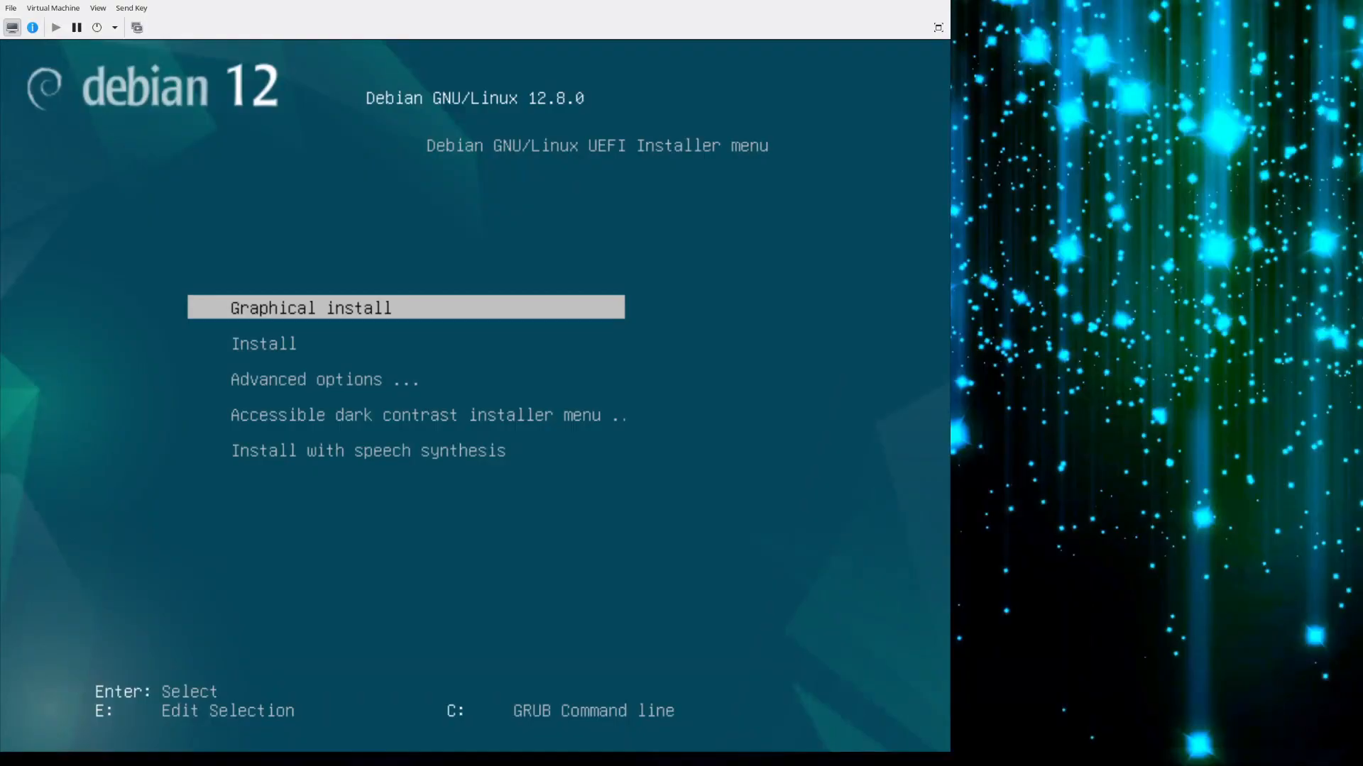
# Start the text-mode Install with English as the language, the default location and the American English keymap.
pyautogui.press('Down')
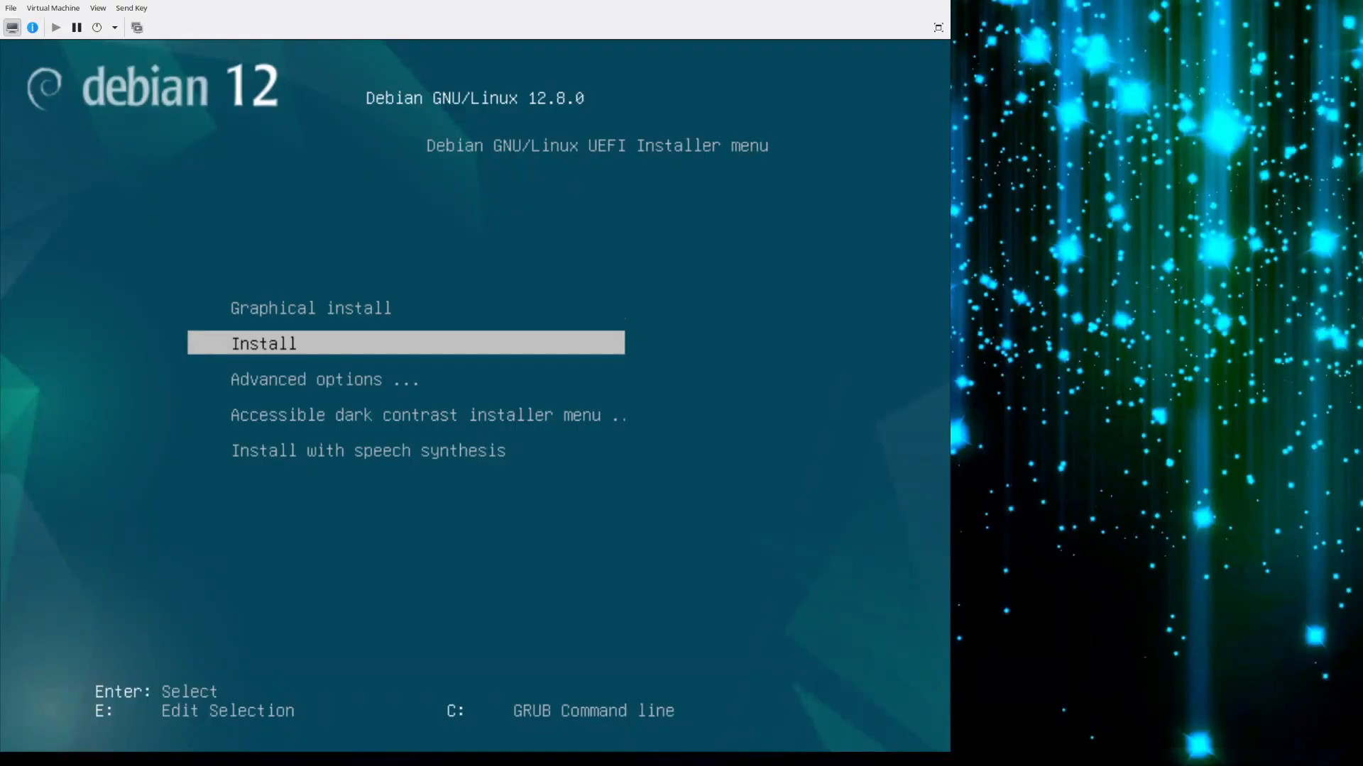
pyautogui.press('Return')
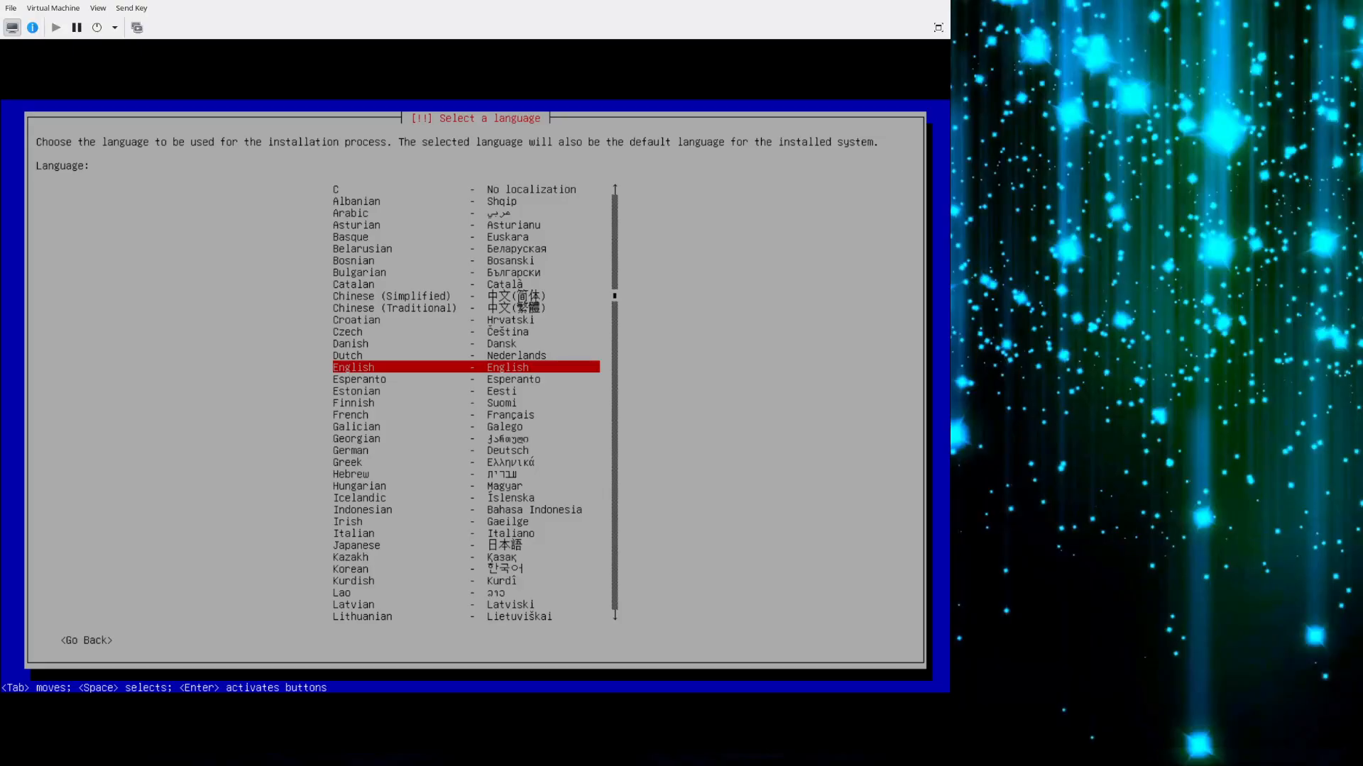
pyautogui.press('Return')
pyautogui.press('Return')
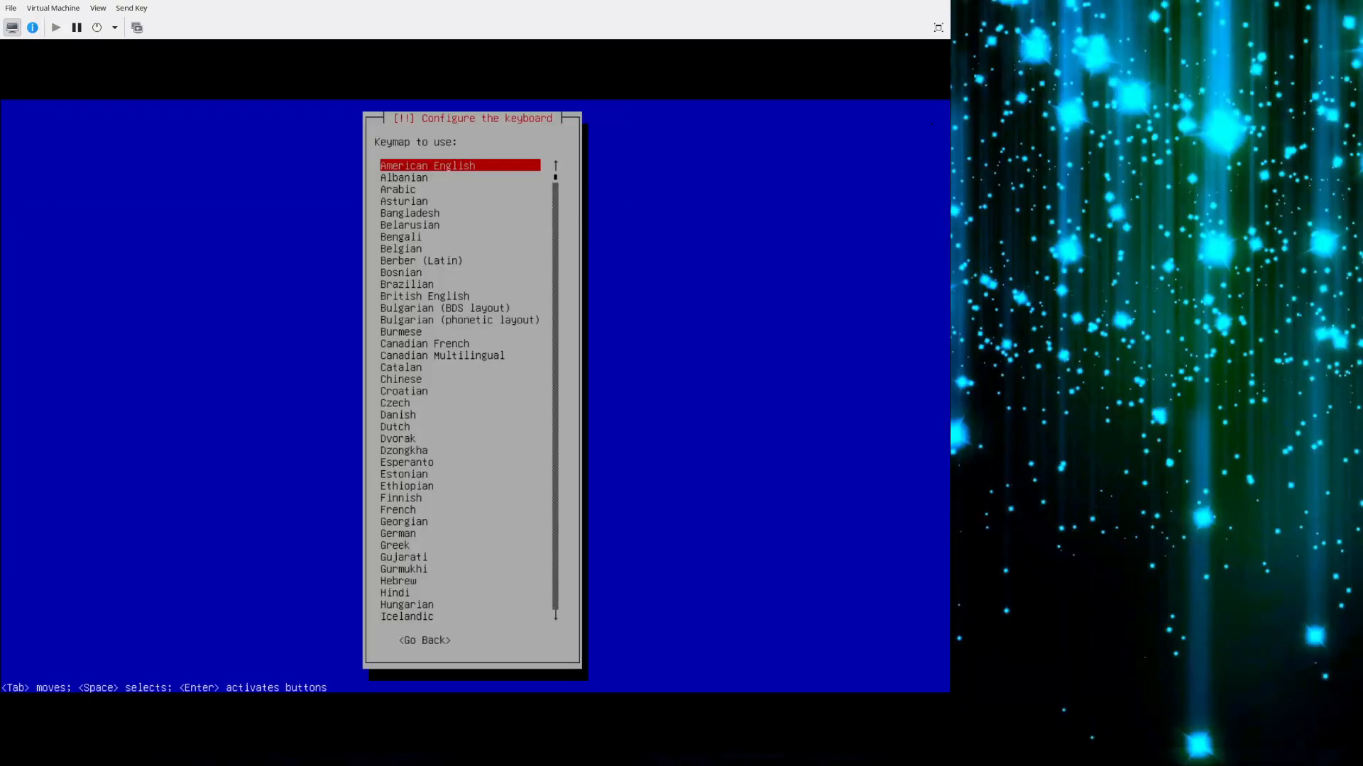
pyautogui.press('Return')
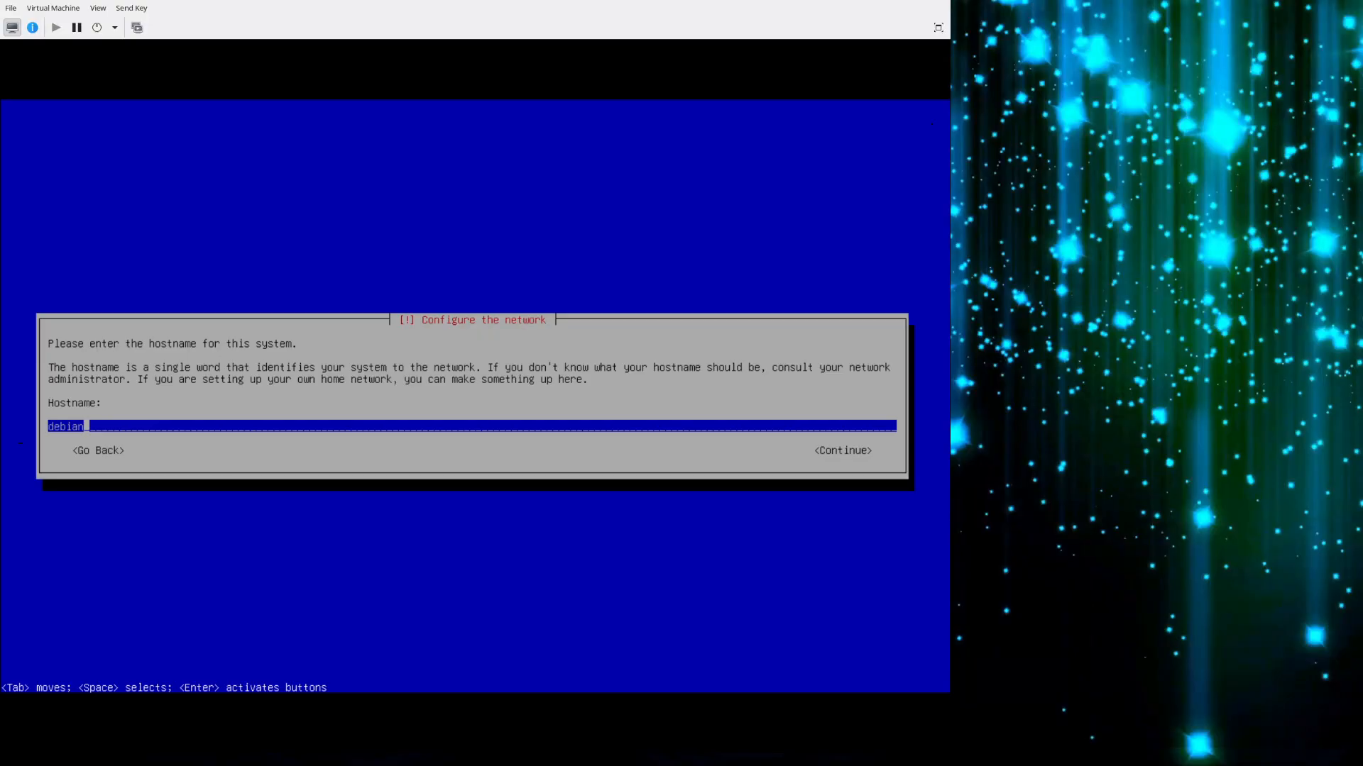
# Keep debian as the hostname and leave the domain name and root password empty.
pyautogui.press('Return')
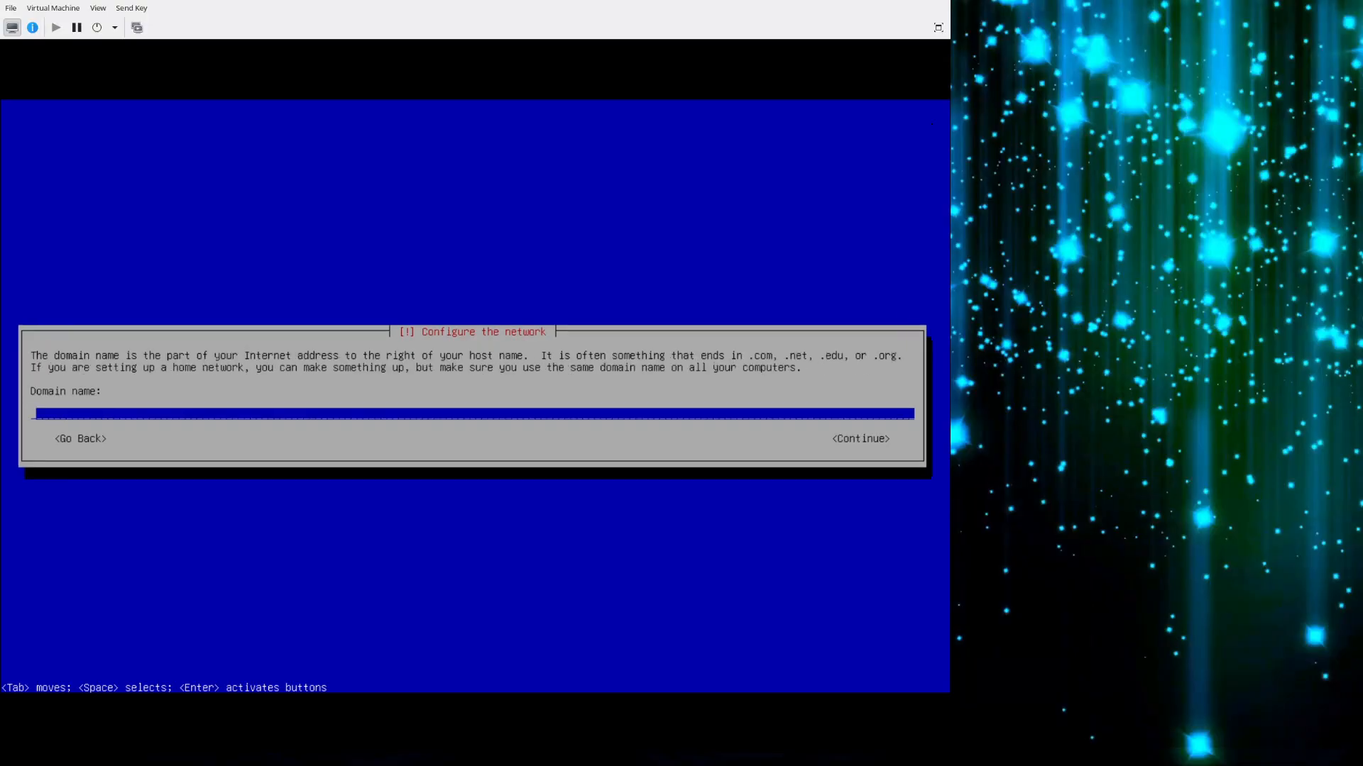
pyautogui.press('Return')
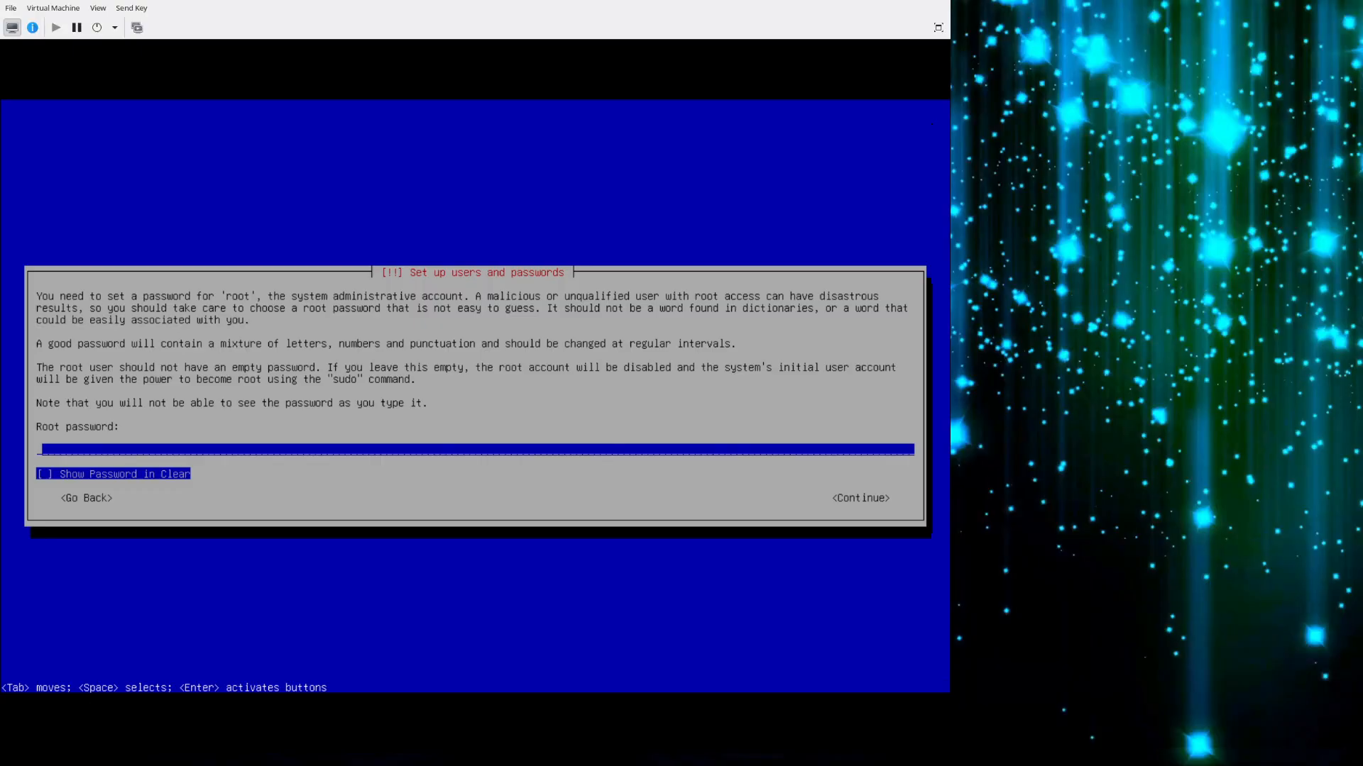
pyautogui.press('Return')
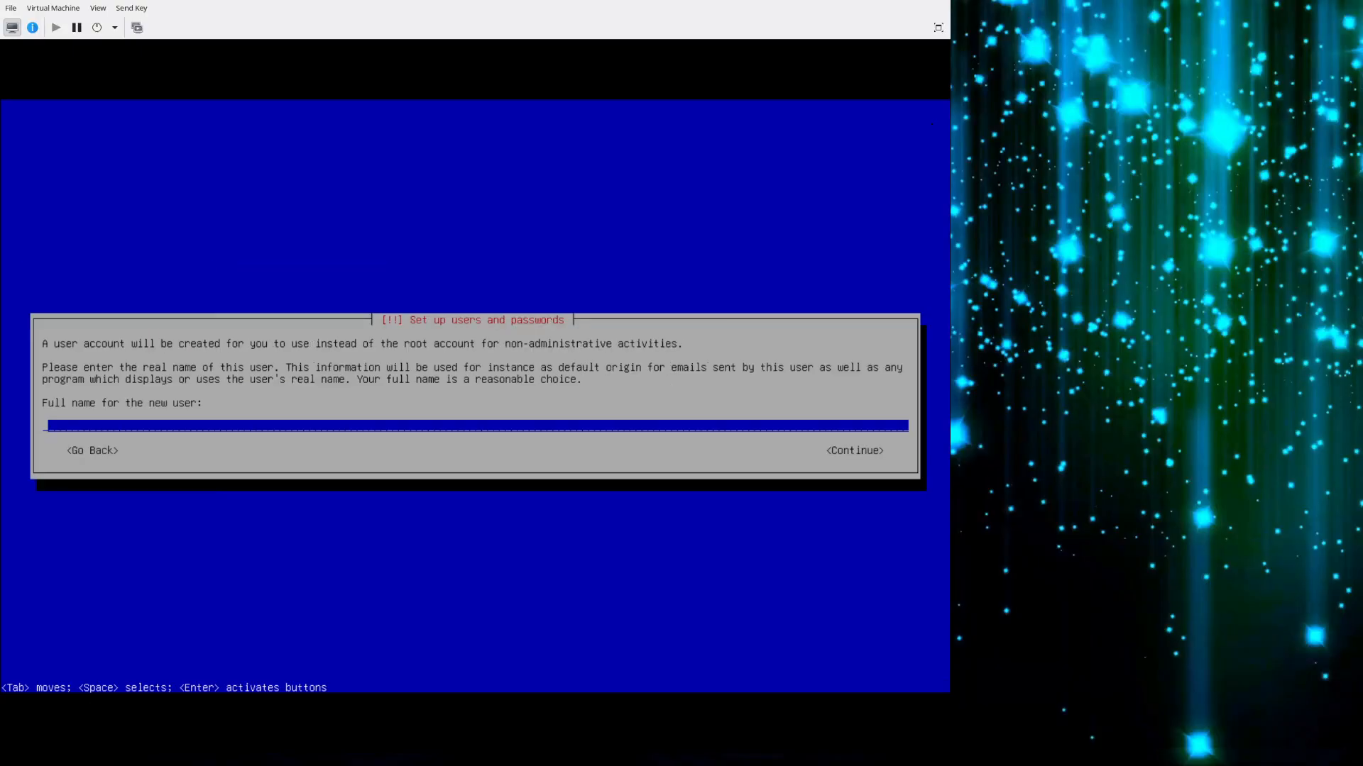
# Create the user account with the full name Linux Tech Life and the username ltl.
pyautogui.write('Linux Tech Life')
pyautogui.press('Return')
pyautogui.press('BackSpace')
pyautogui.press('BackSpace')
pyautogui.press('BackSpace')
pyautogui.press('BackSpace')
pyautogui.write('tl')
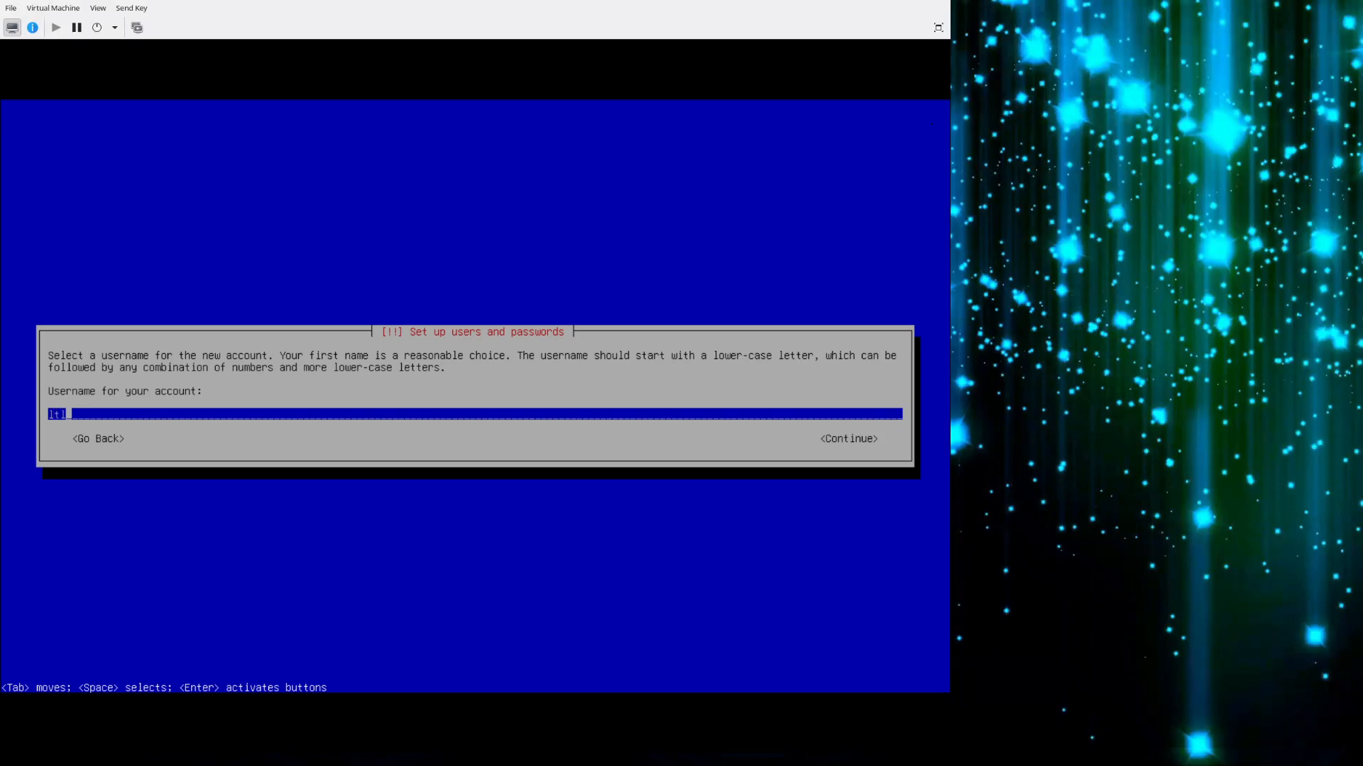
pyautogui.press('Tab')
pyautogui.press('Tab')
pyautogui.press('Tab')
pyautogui.press('Tab')
pyautogui.press('Tab')
pyautogui.press('Tab')
pyautogui.press('Return')
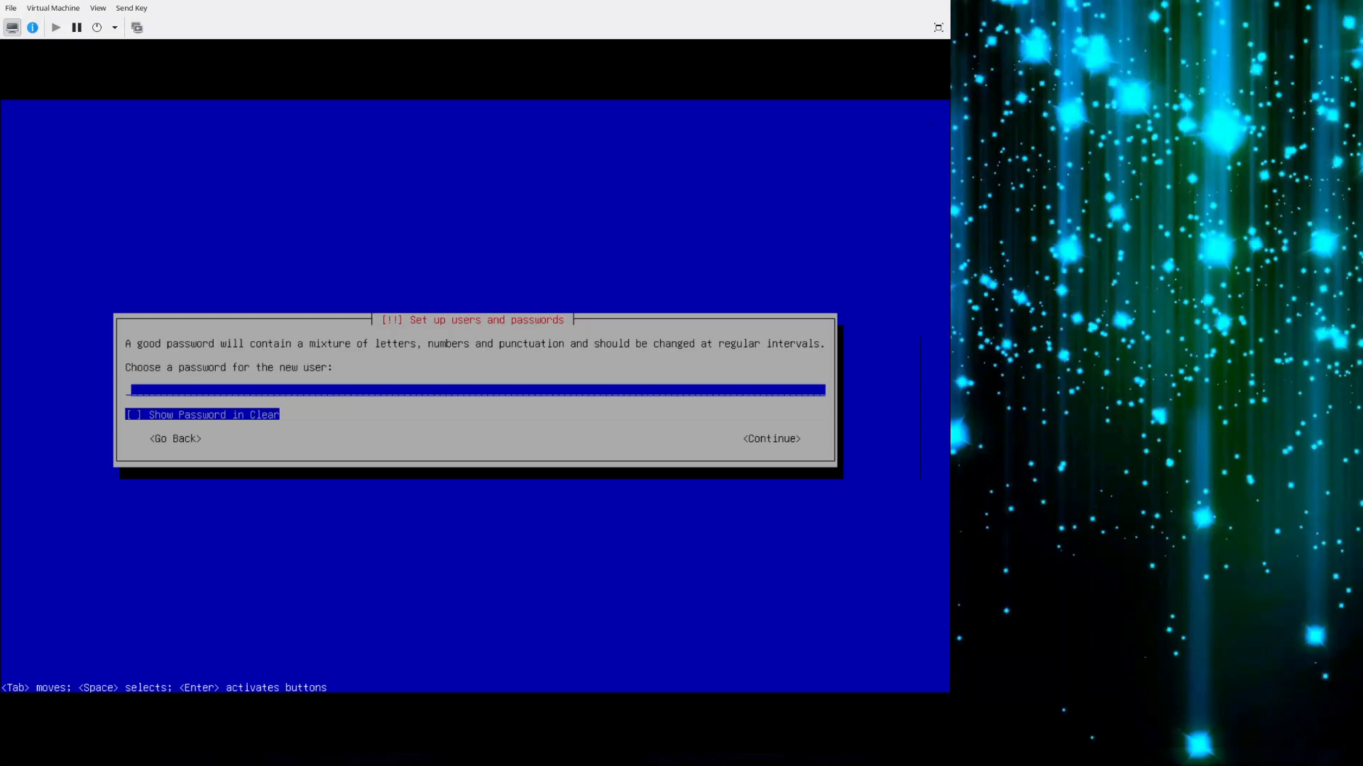
# Enter the new user's password and re-enter it for verification.
pyautogui.write('********')
pyautogui.press('Return')
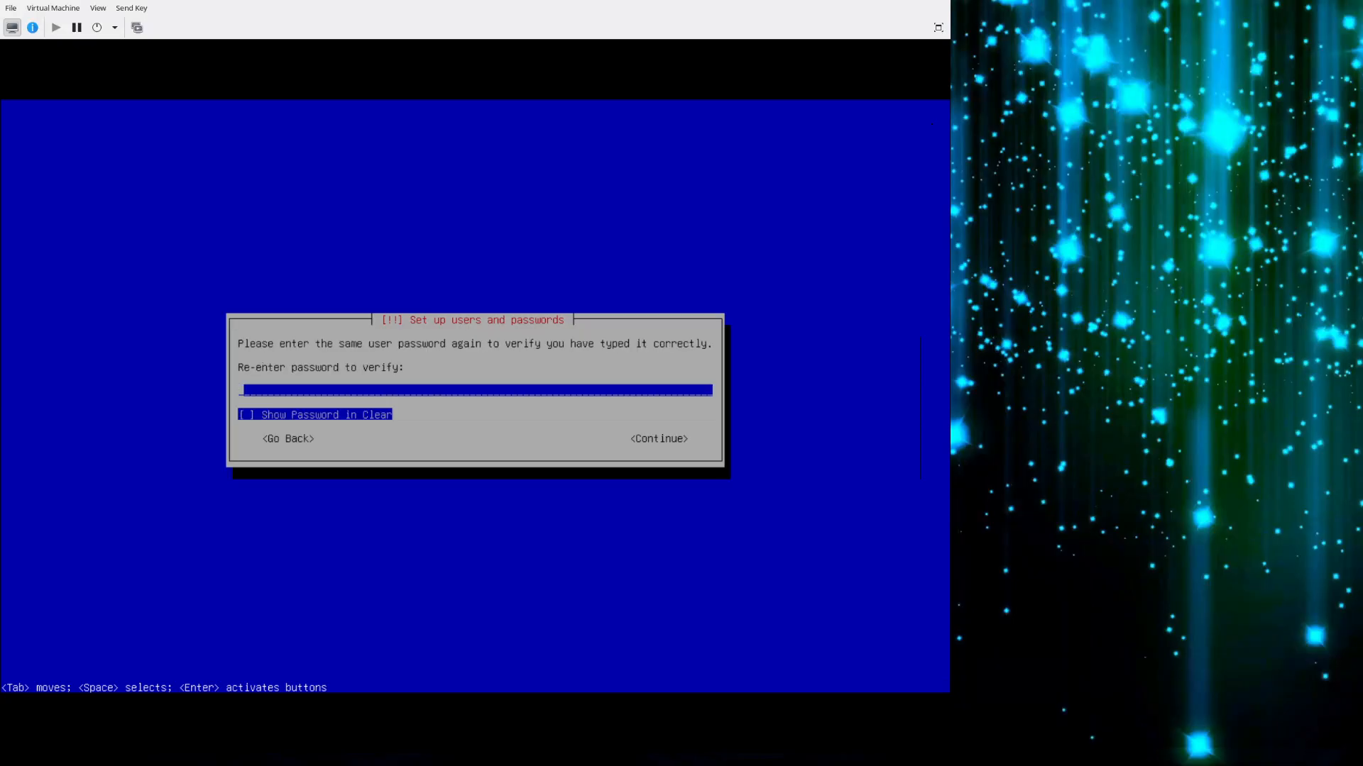
pyautogui.write('***')
pyautogui.press('BackSpace')
pyautogui.press('BackSpace')
pyautogui.press('BackSpace')
pyautogui.write('*********')
pyautogui.press('Return')
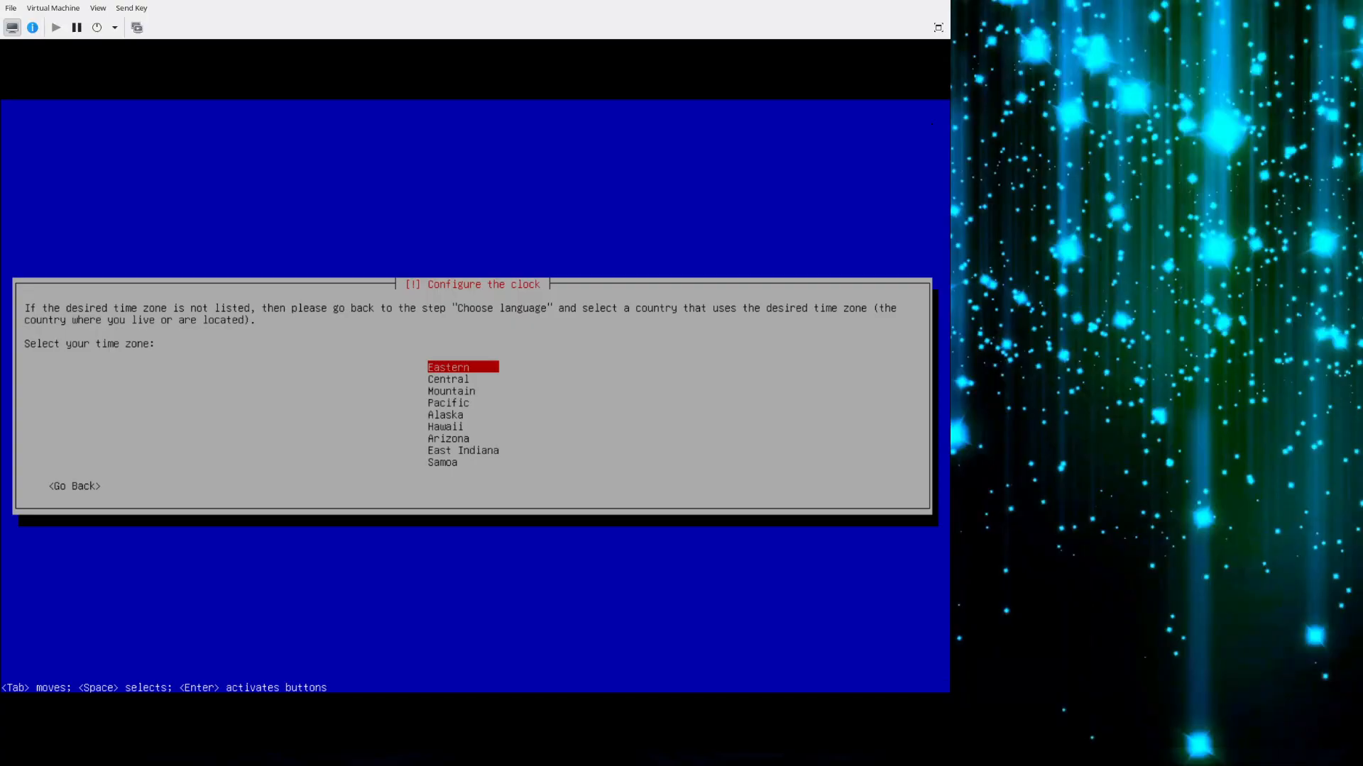
# Set the time zone to Central and choose the Manual partitioning method.
pyautogui.press('Down')
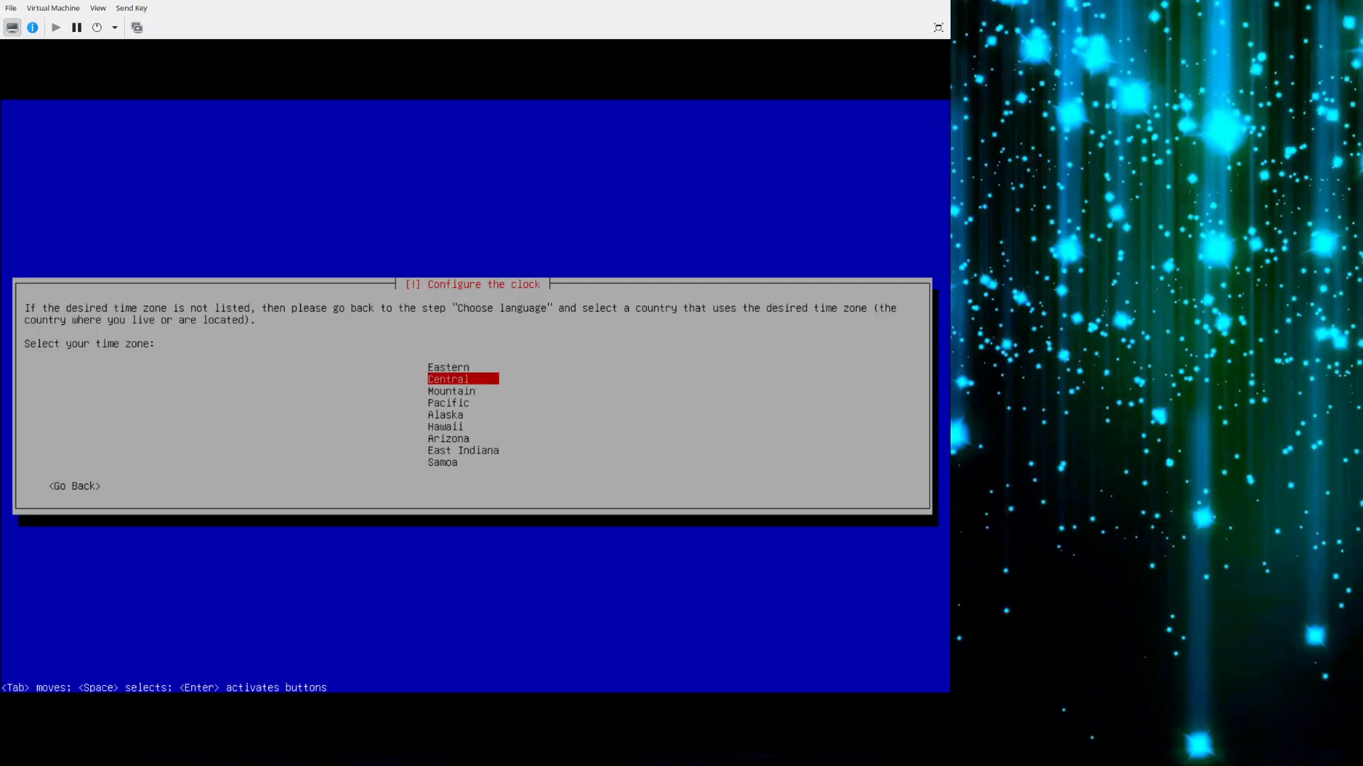
pyautogui.press('Return')
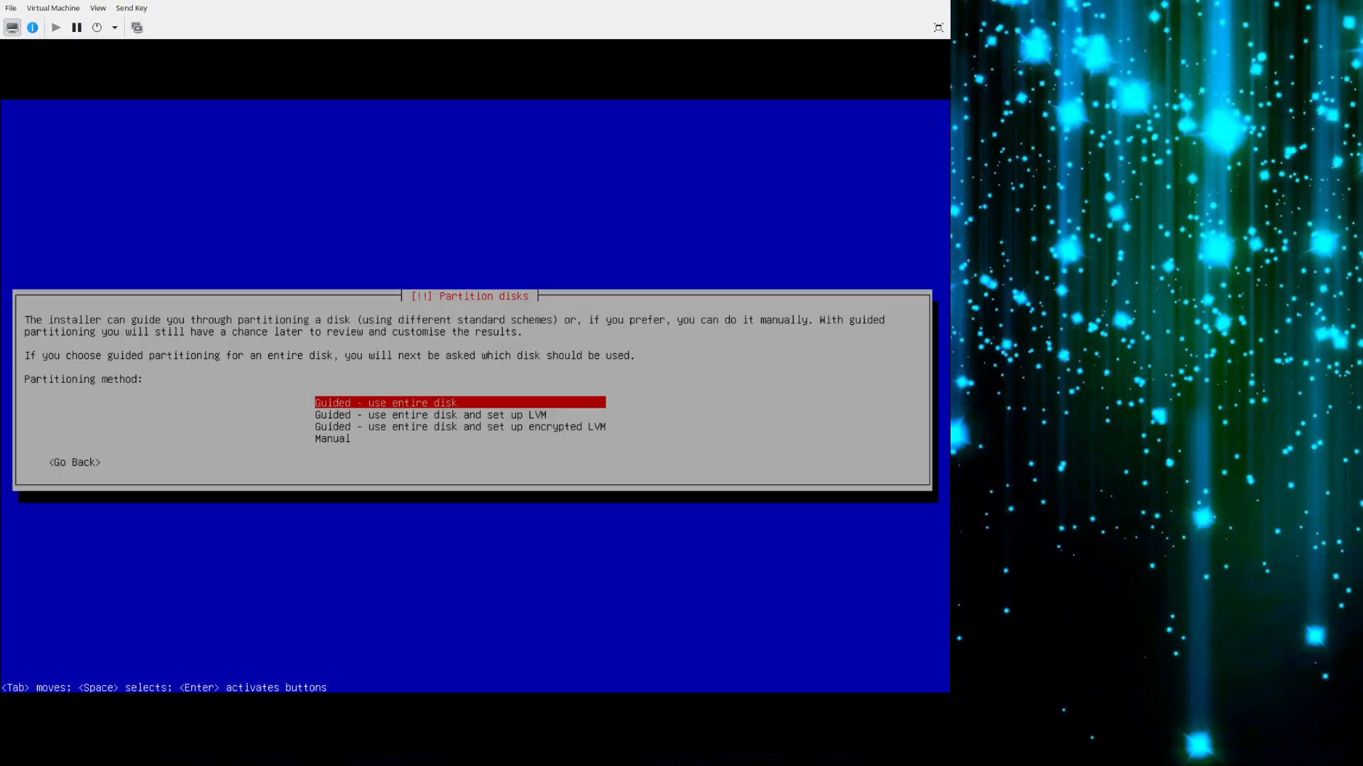
pyautogui.press('Down')
pyautogui.press('Down')
pyautogui.press('Down')
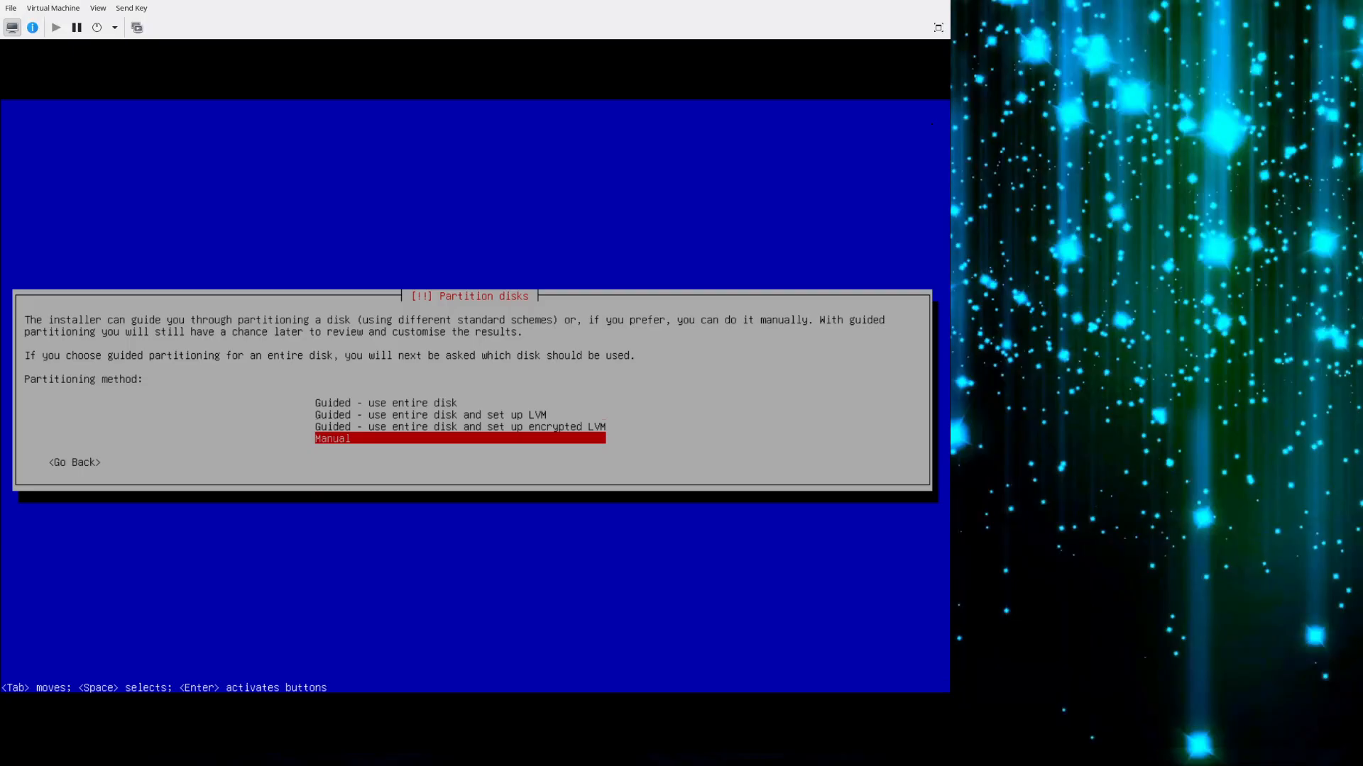
pyautogui.press('Return')
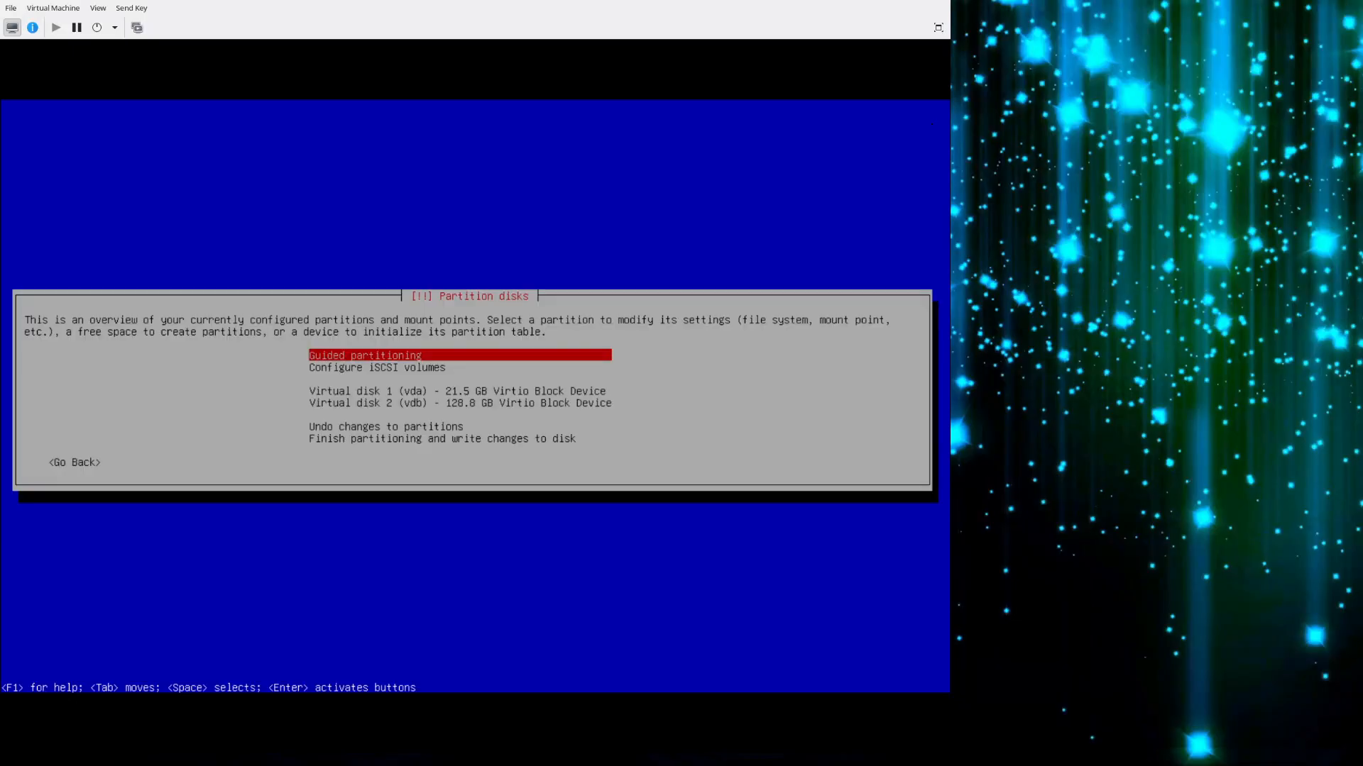
# Compare the two virtual disks, vda and vdb, listed in the partition overview.
pyautogui.press('Down')
pyautogui.press('Down')
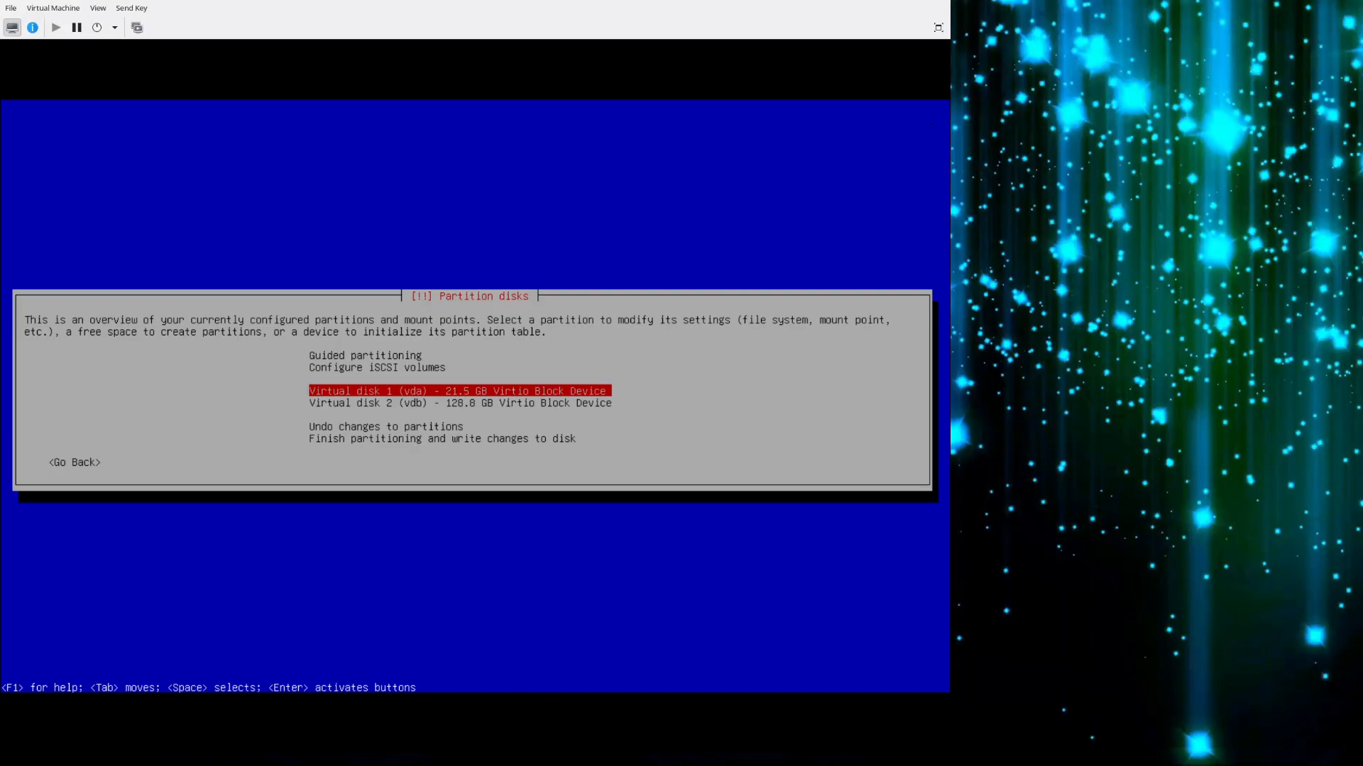
pyautogui.press('Down')
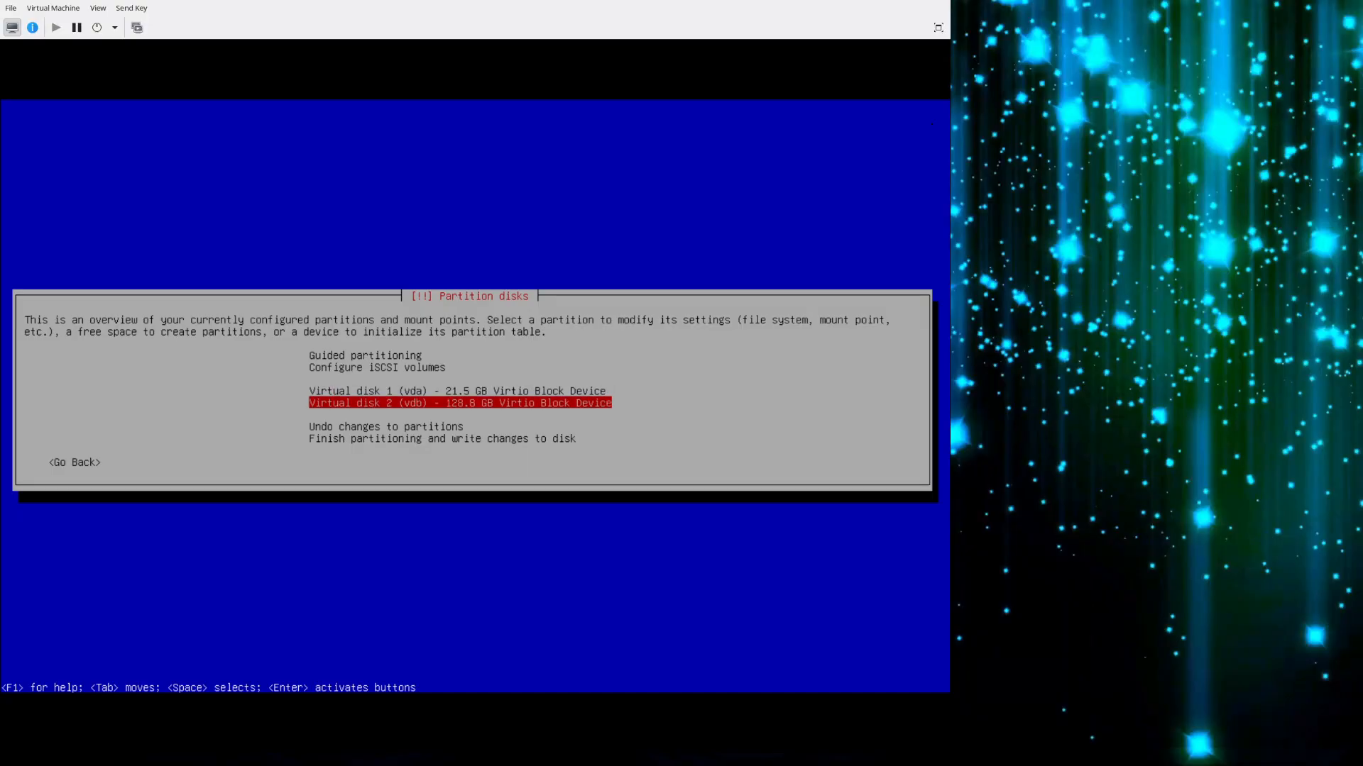
pyautogui.press('Up')
pyautogui.press('Down')
pyautogui.press('Up')
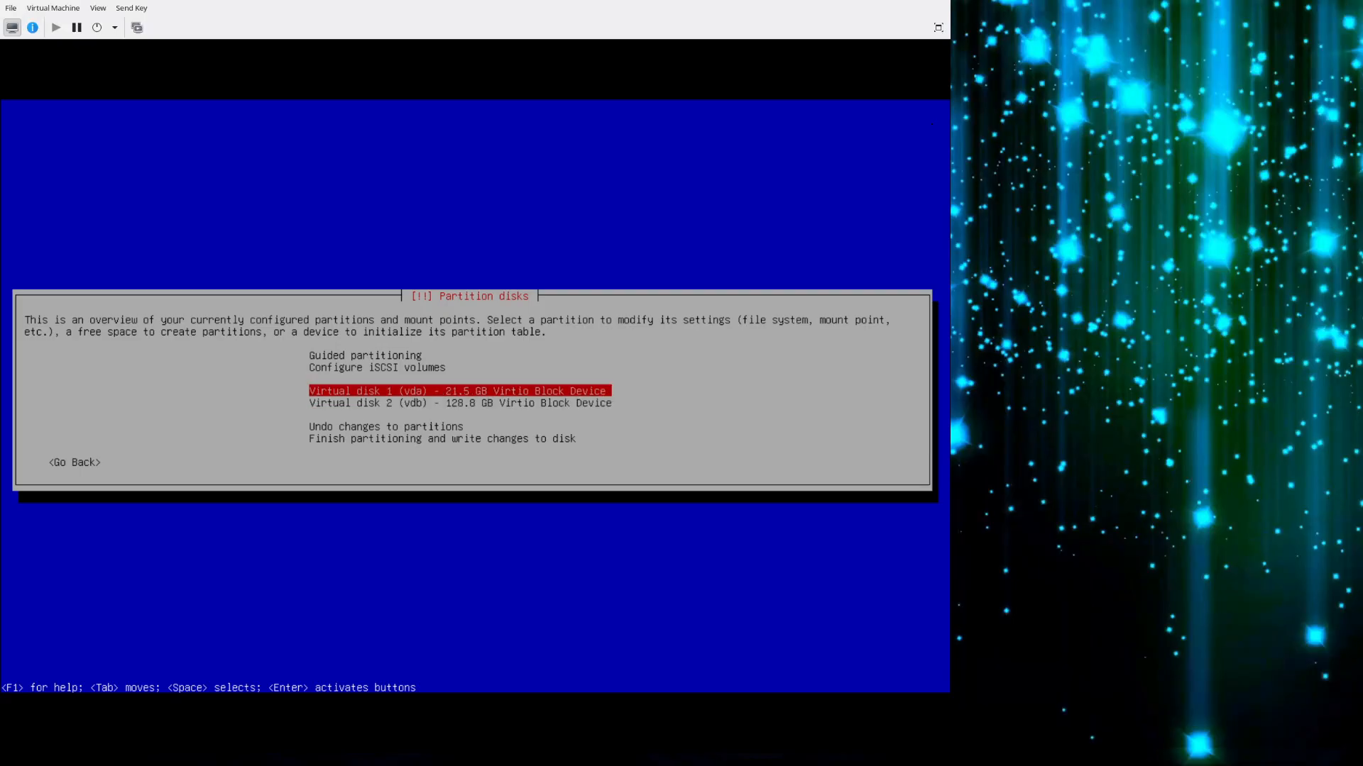
pyautogui.press('Down')
pyautogui.press('Up')
pyautogui.press('Down')
pyautogui.press('Up')
pyautogui.press('Down')
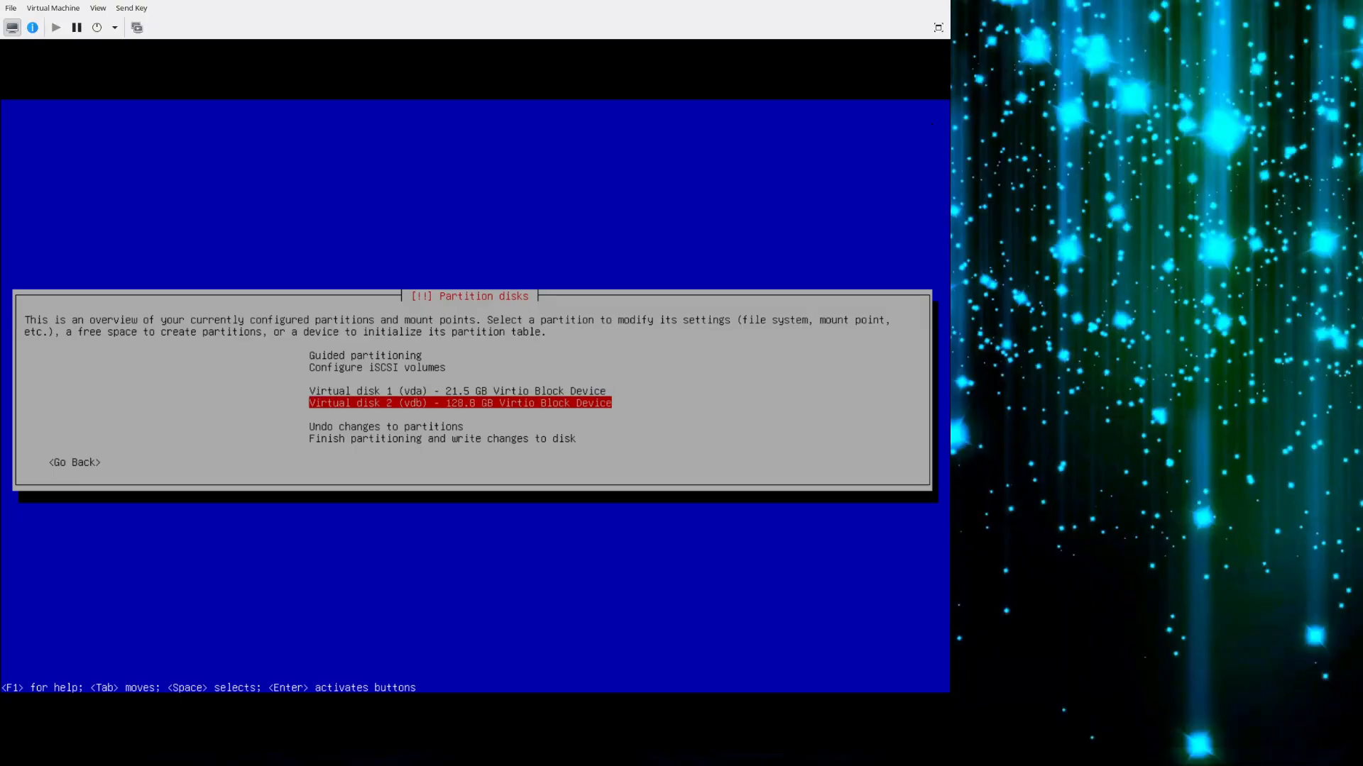
pyautogui.press('Up')
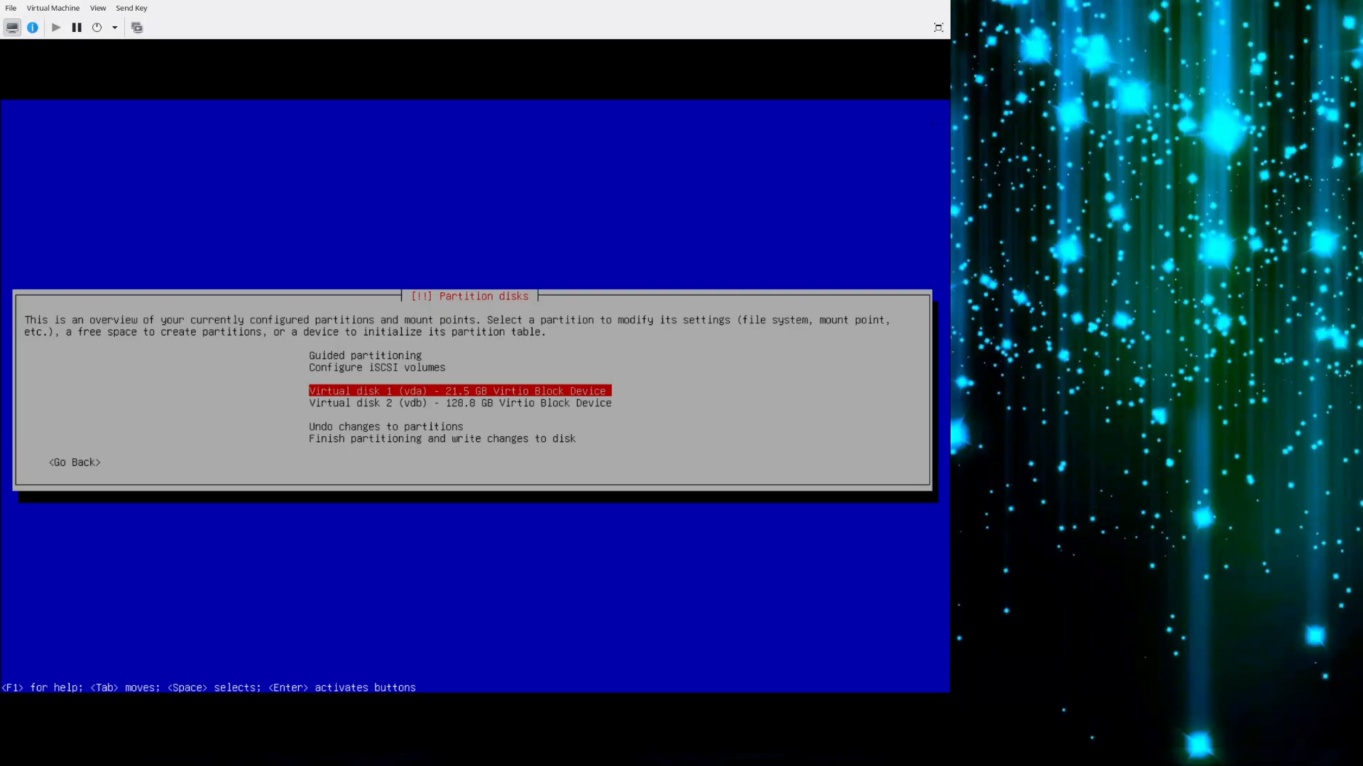
pyautogui.press('Down')
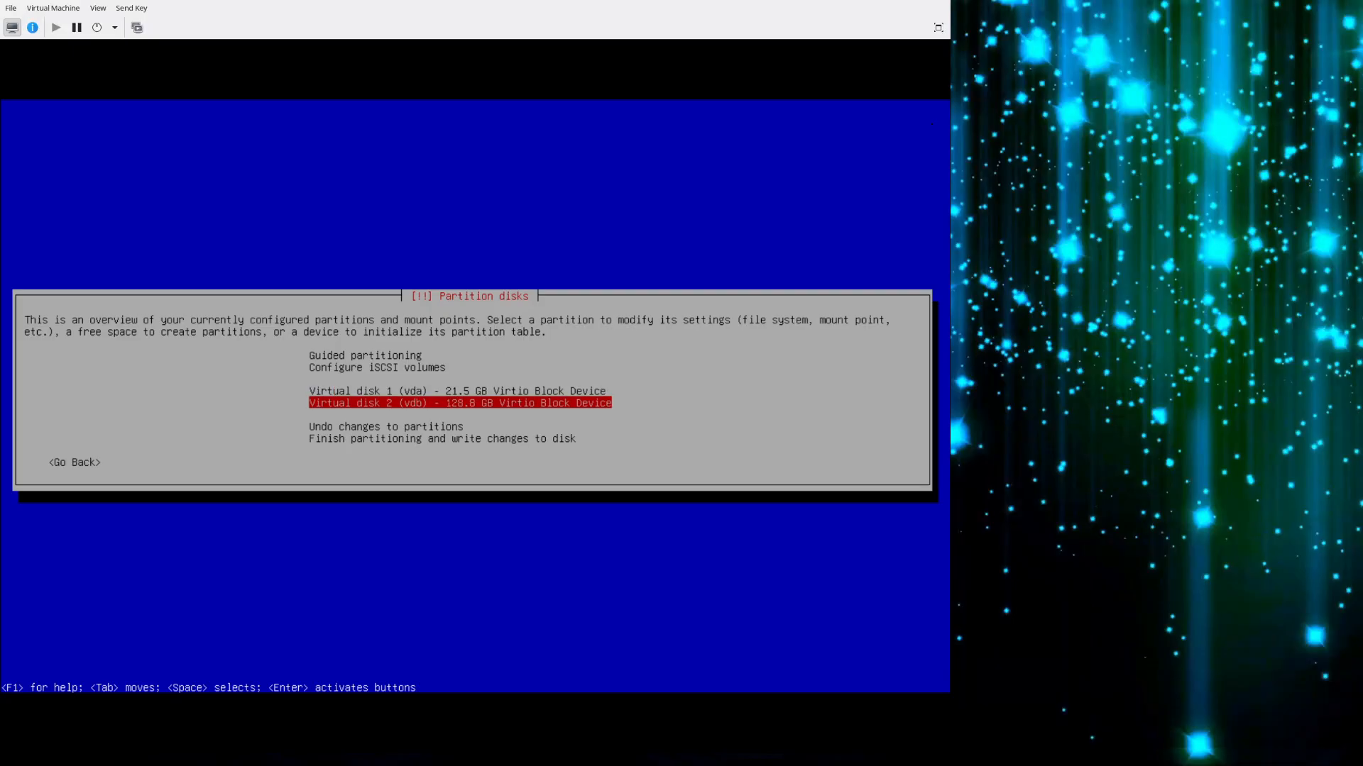
pyautogui.press('Up')
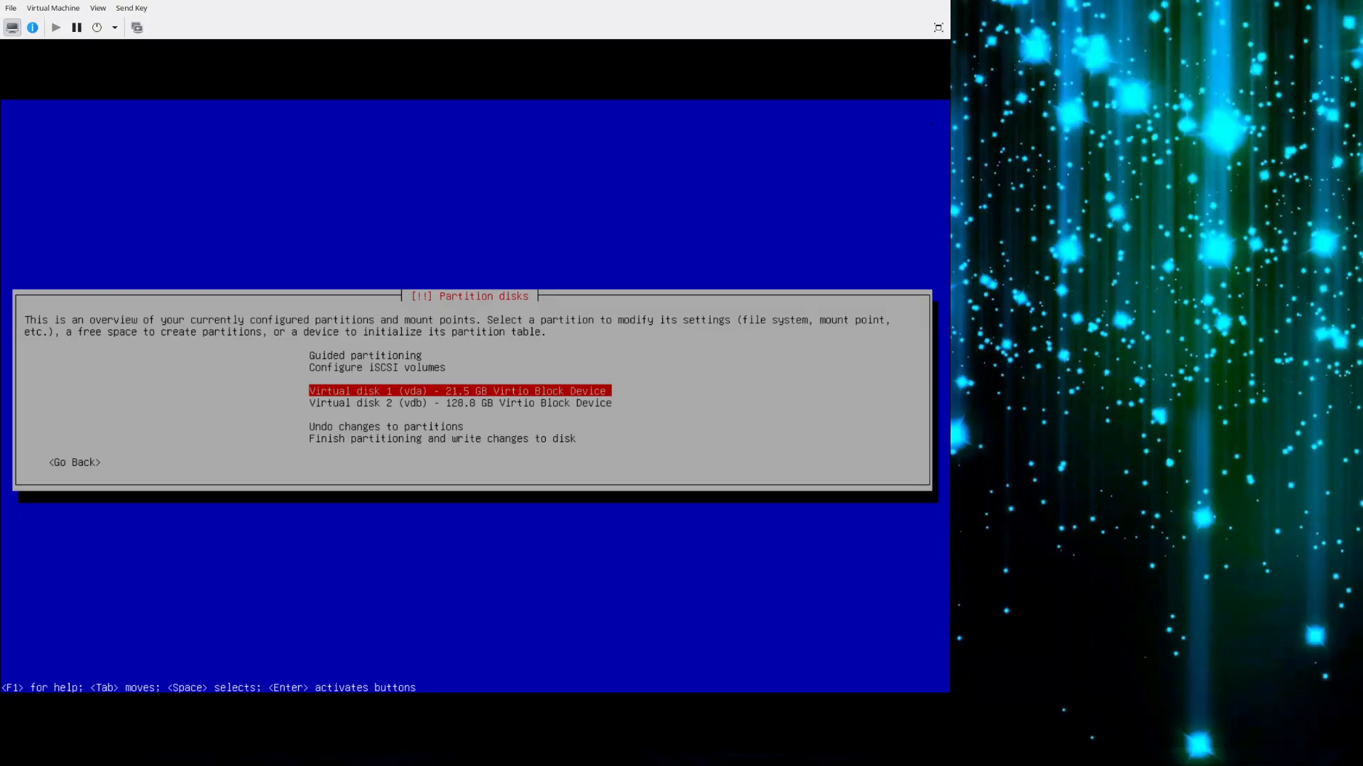
# Create a new empty partition table on Virtual disk 1 (vda).
pyautogui.press('Return')
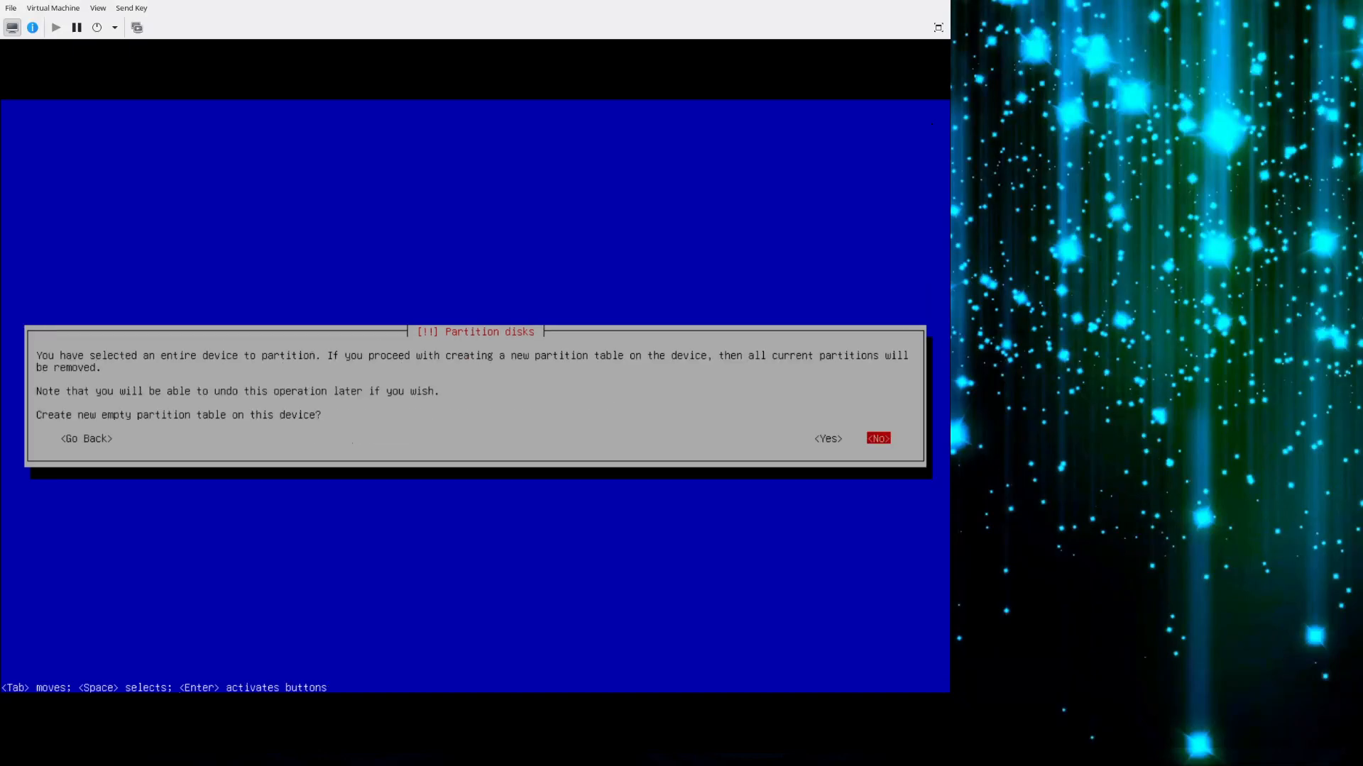
pyautogui.press('Left')
pyautogui.press('Return')
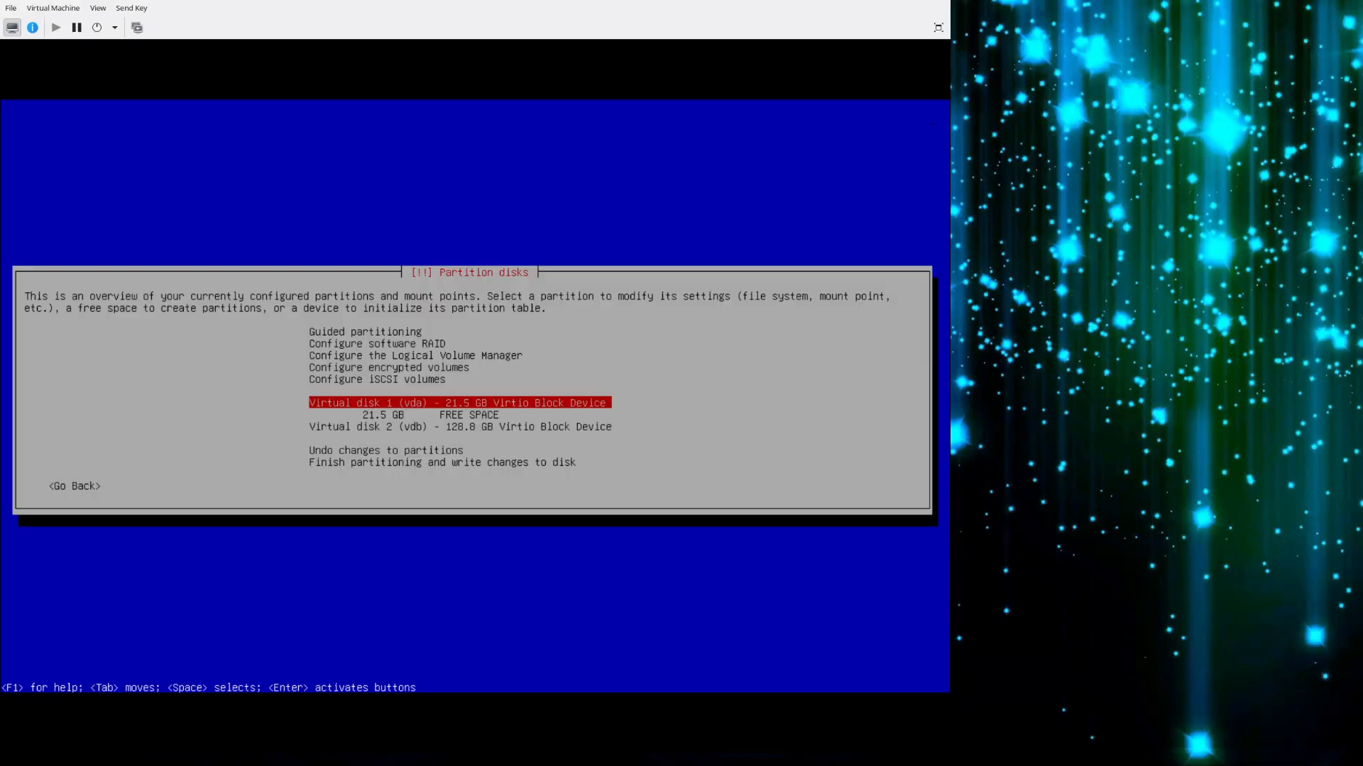
# Create a new 500 MB partition at the beginning of the free space on Virtual disk 1 (vda).
pyautogui.press('Down')
pyautogui.press('Return')
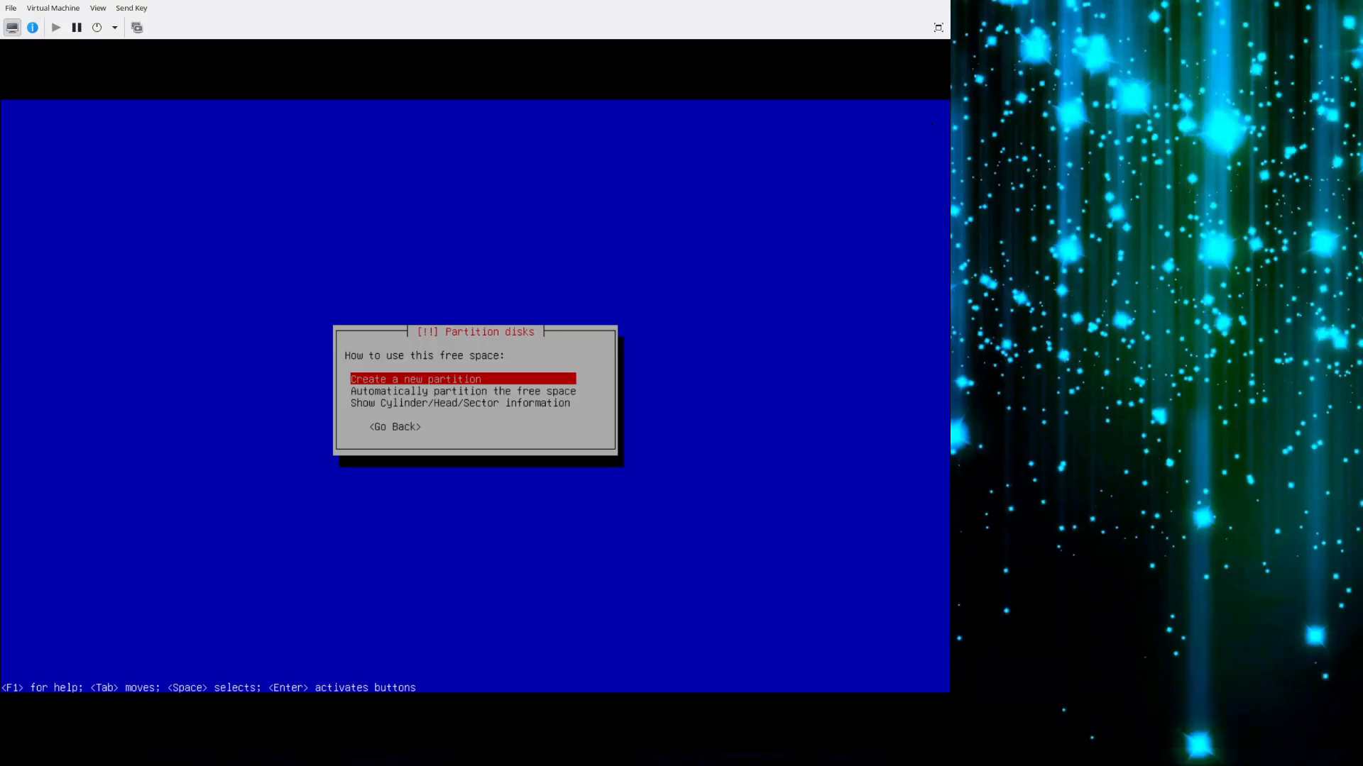
pyautogui.press('Return')
pyautogui.press('Left')
pyautogui.press('Left')
pyautogui.press('Left')
pyautogui.press('Delete')
pyautogui.press('Delete')
pyautogui.press('BackSpace')
pyautogui.press('BackSpace')
pyautogui.press('BackSpace')
pyautogui.press('BackSpace')
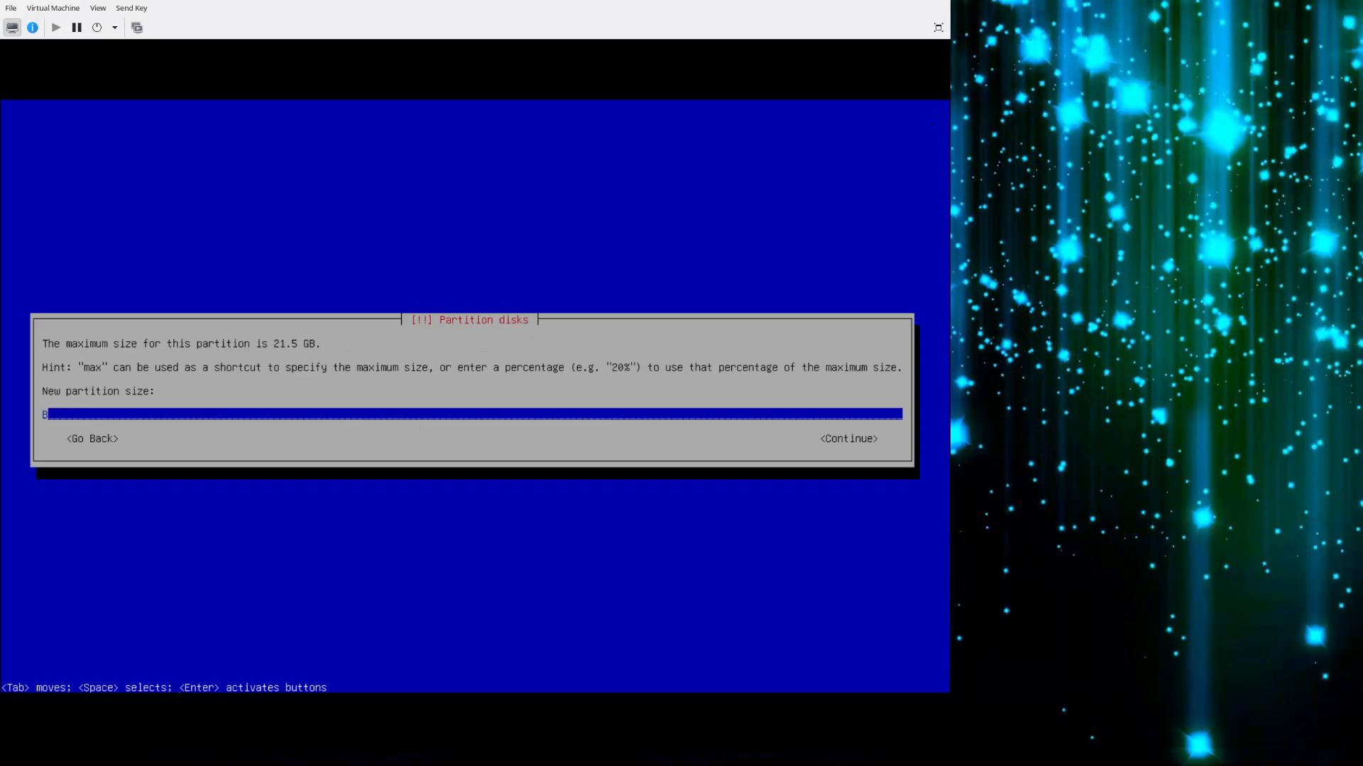
pyautogui.write('500 M')
pyautogui.press('Tab')
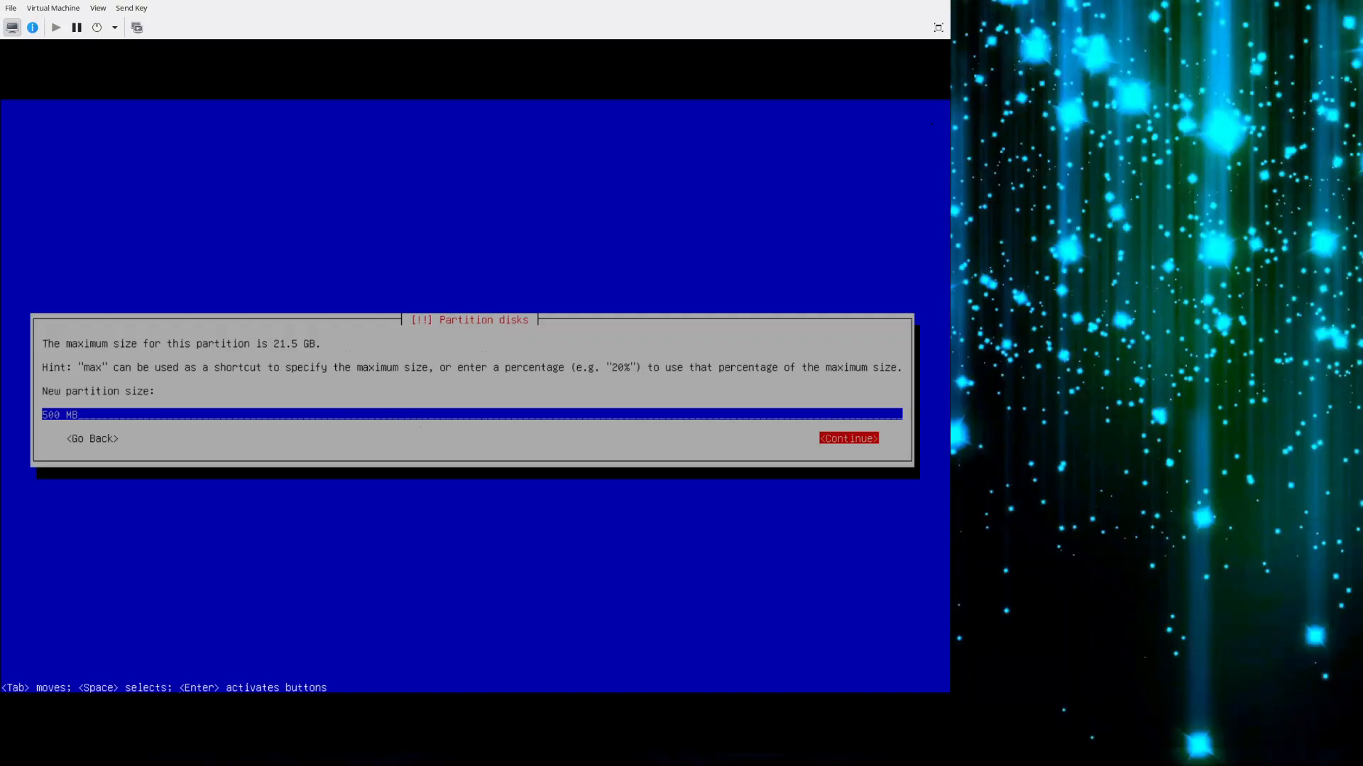
pyautogui.press('Return')
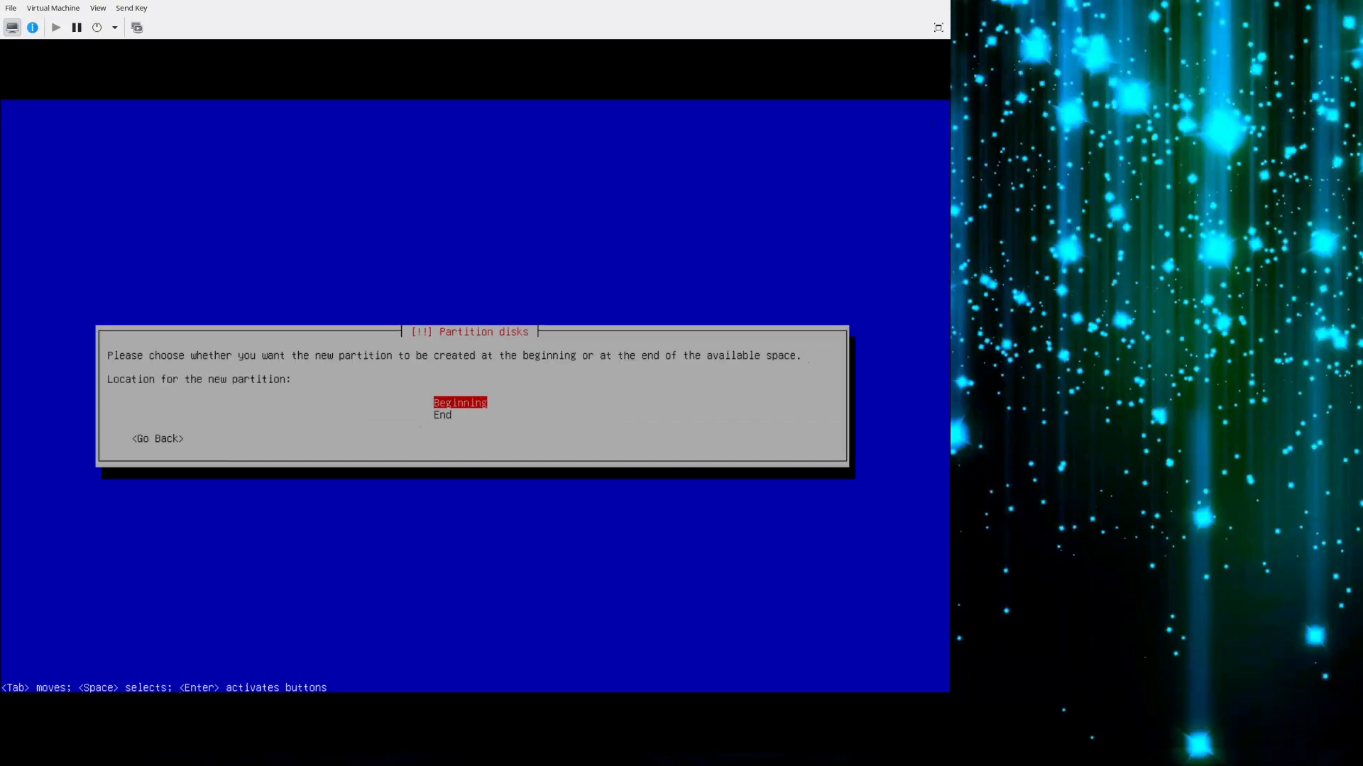
pyautogui.press('Return')
# Set the new partition's use to EFI System Partition and finish its setup.
pyautogui.press('Down')
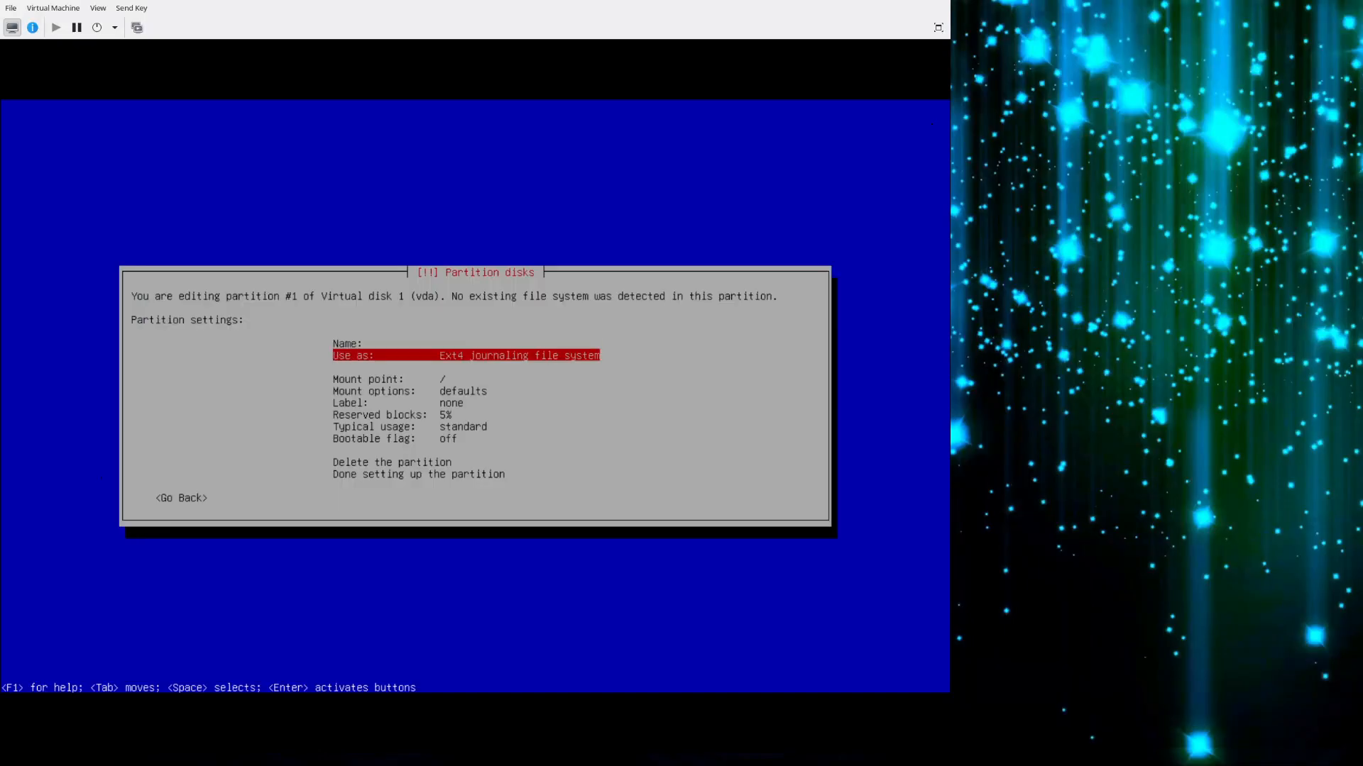
pyautogui.press('Return')
pyautogui.press('Down')
pyautogui.press('Down')
pyautogui.press('Down')
pyautogui.press('Down')
pyautogui.press('Down')
pyautogui.press('Down')
pyautogui.press('Down')
pyautogui.press('Down')
pyautogui.press('Down')
pyautogui.press('Down')
pyautogui.press('Down')
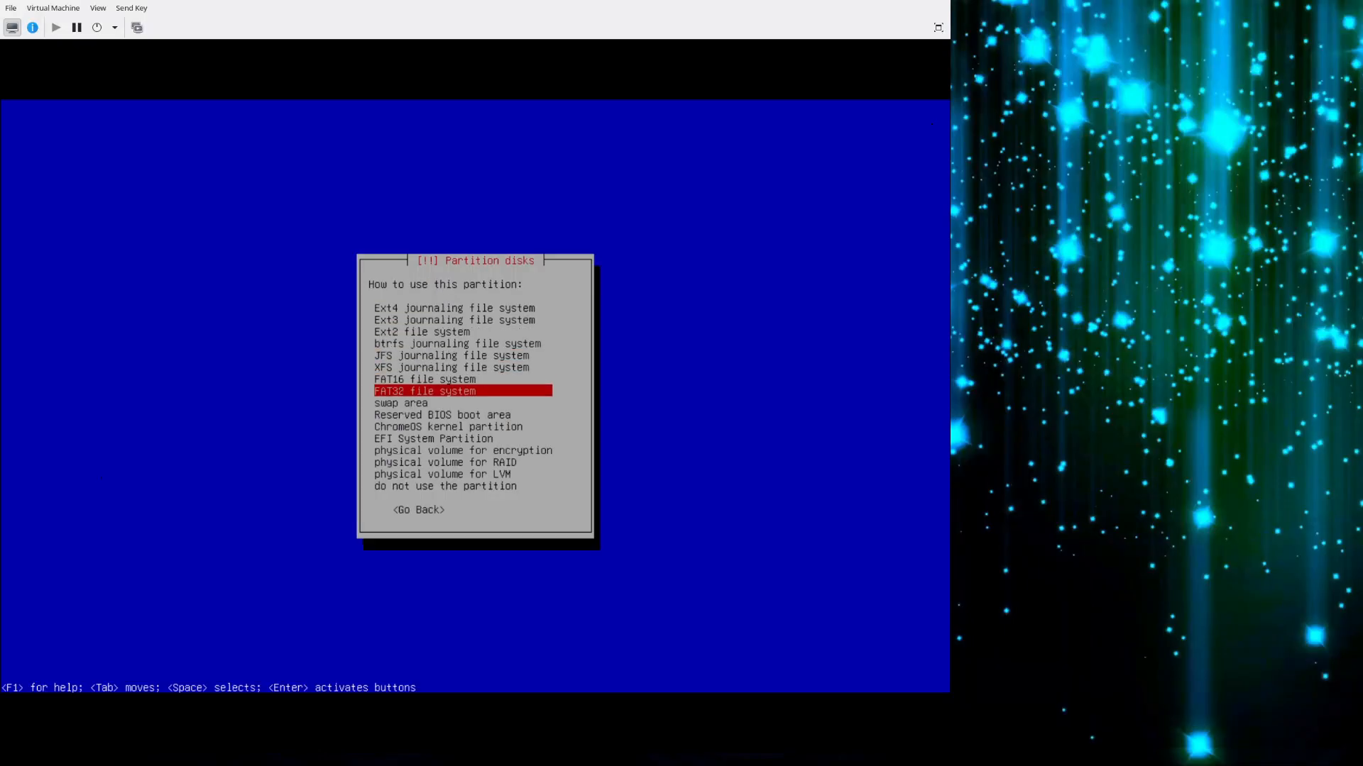
pyautogui.press('Tab')
pyautogui.press('Tab')
pyautogui.press('Return')
pyautogui.press('Down')
pyautogui.press('Down')
pyautogui.press('Down')
pyautogui.press('Down')
pyautogui.press('Down')
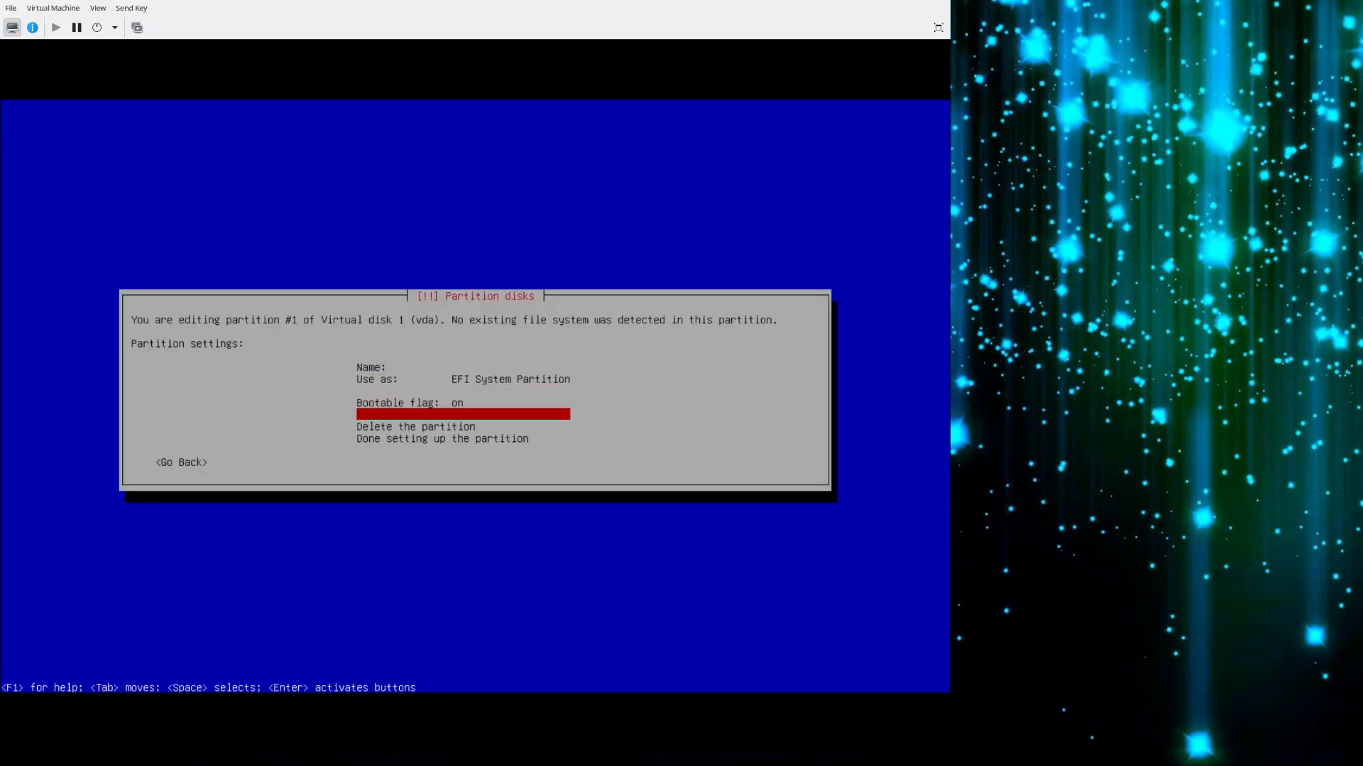
pyautogui.press('Return')
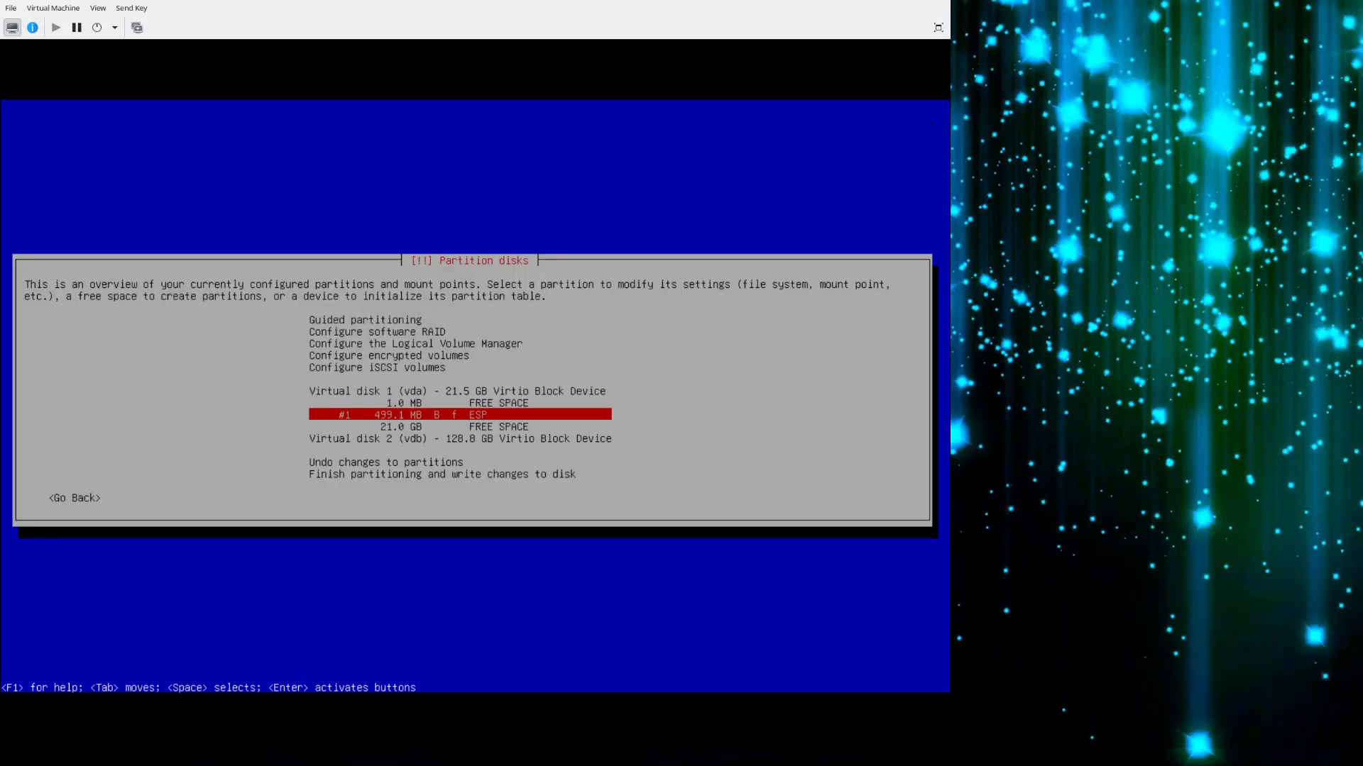
# Create a new 2 GB partition at the beginning of the remaining free space on Virtual disk 1 (vda).
pyautogui.press('Down')
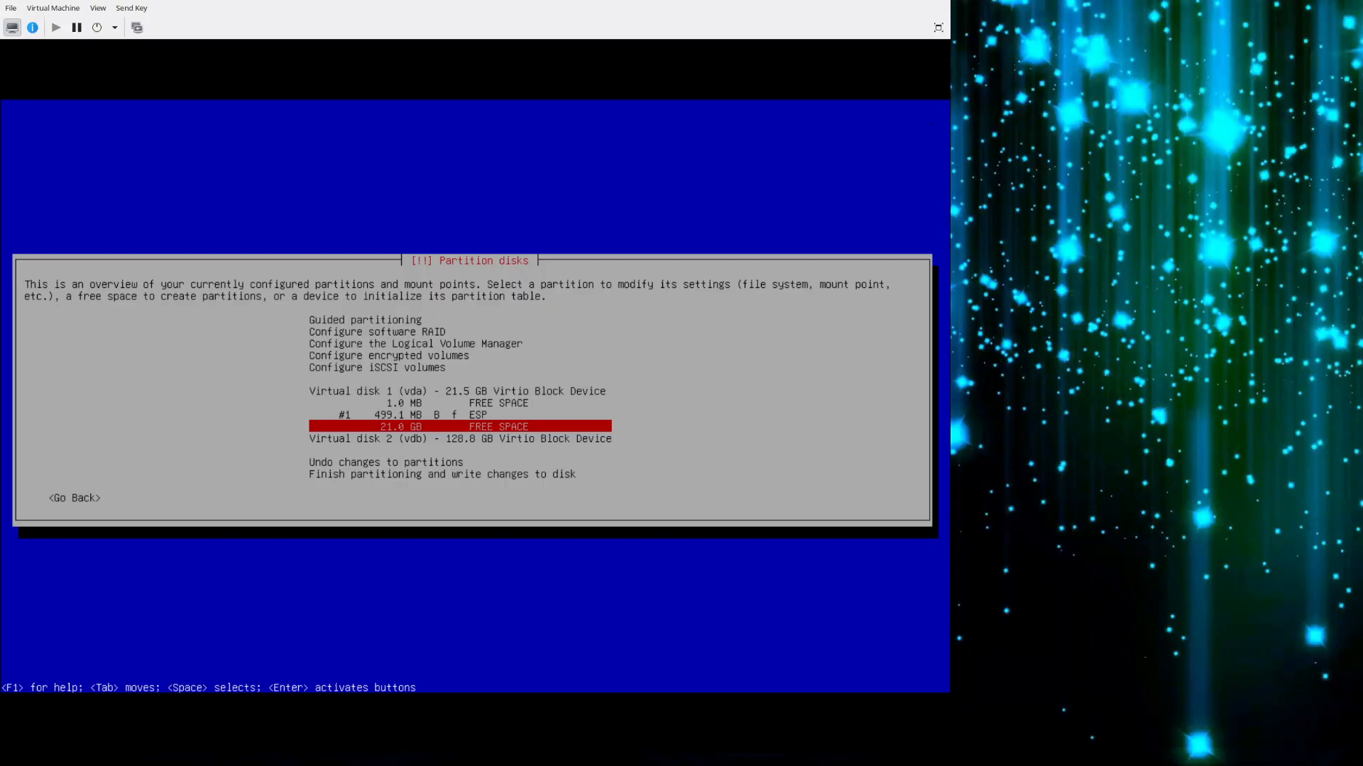
pyautogui.press('Return')
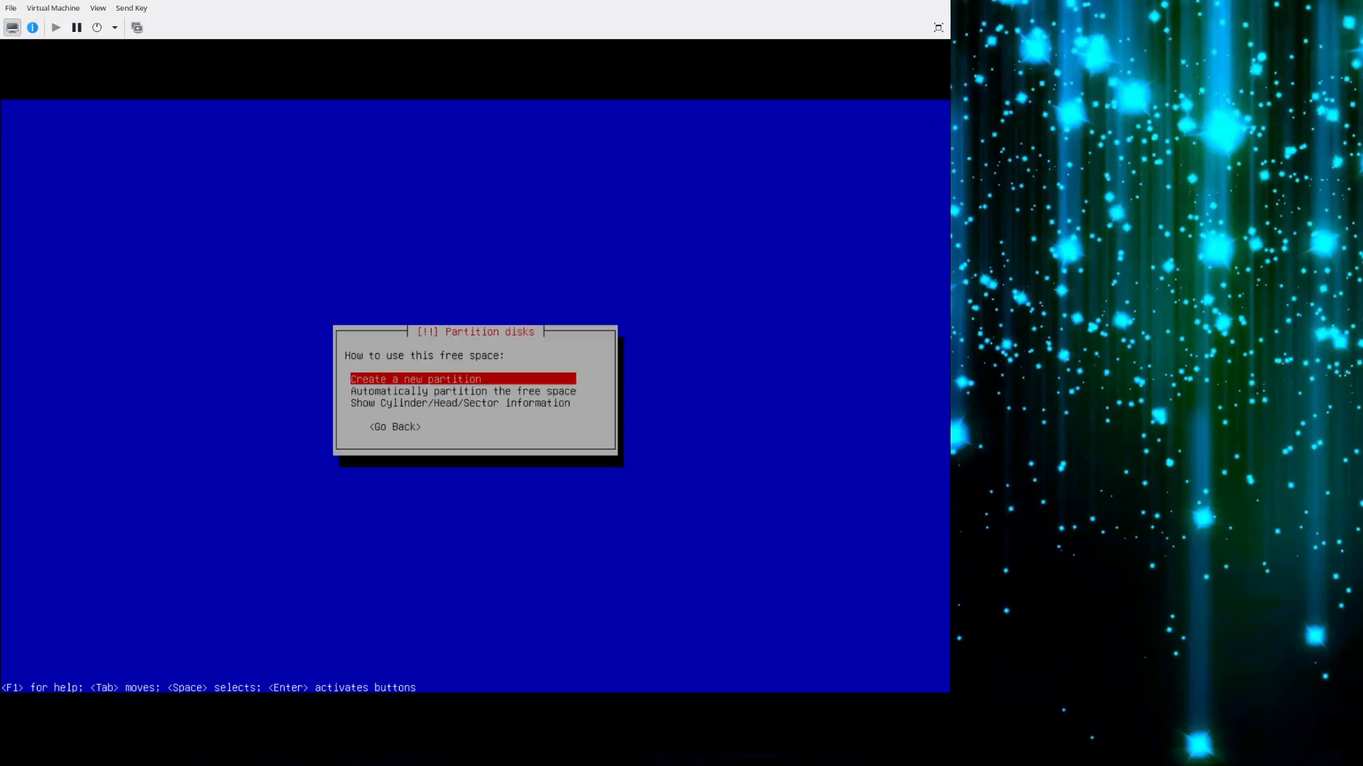
pyautogui.press('Return')
pyautogui.press('Left')
pyautogui.press('Left')
pyautogui.press('Left')
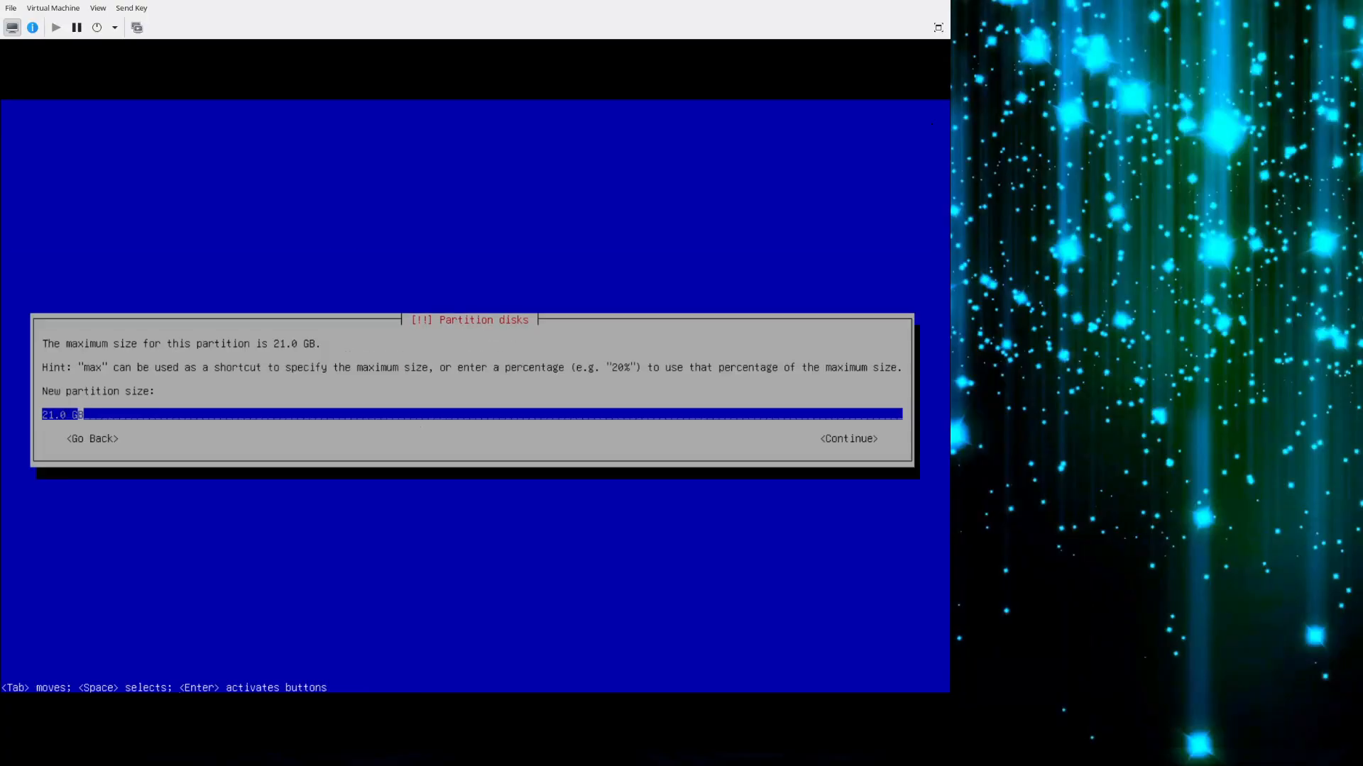
pyautogui.press('BackSpace')
pyautogui.press('BackSpace')
pyautogui.press('BackSpace')
pyautogui.press('Tab')
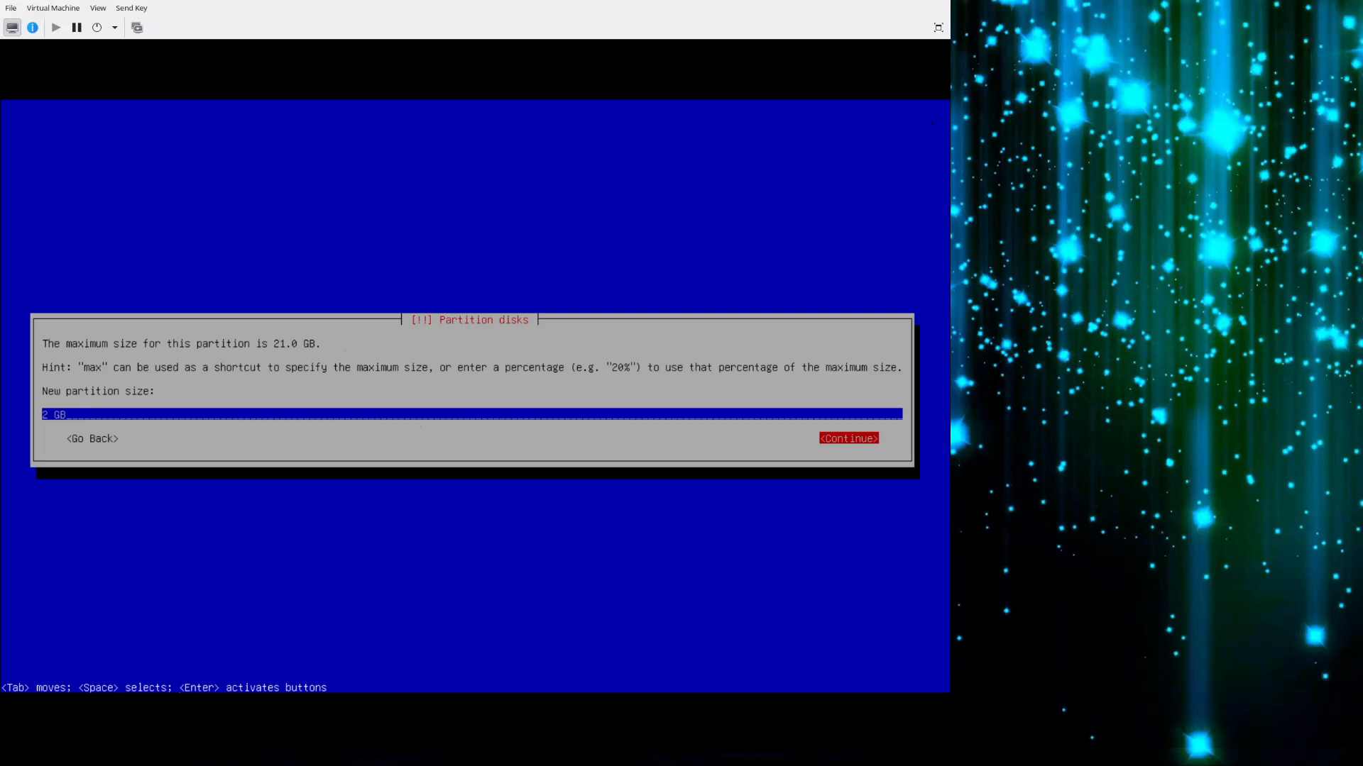
pyautogui.press('Return')
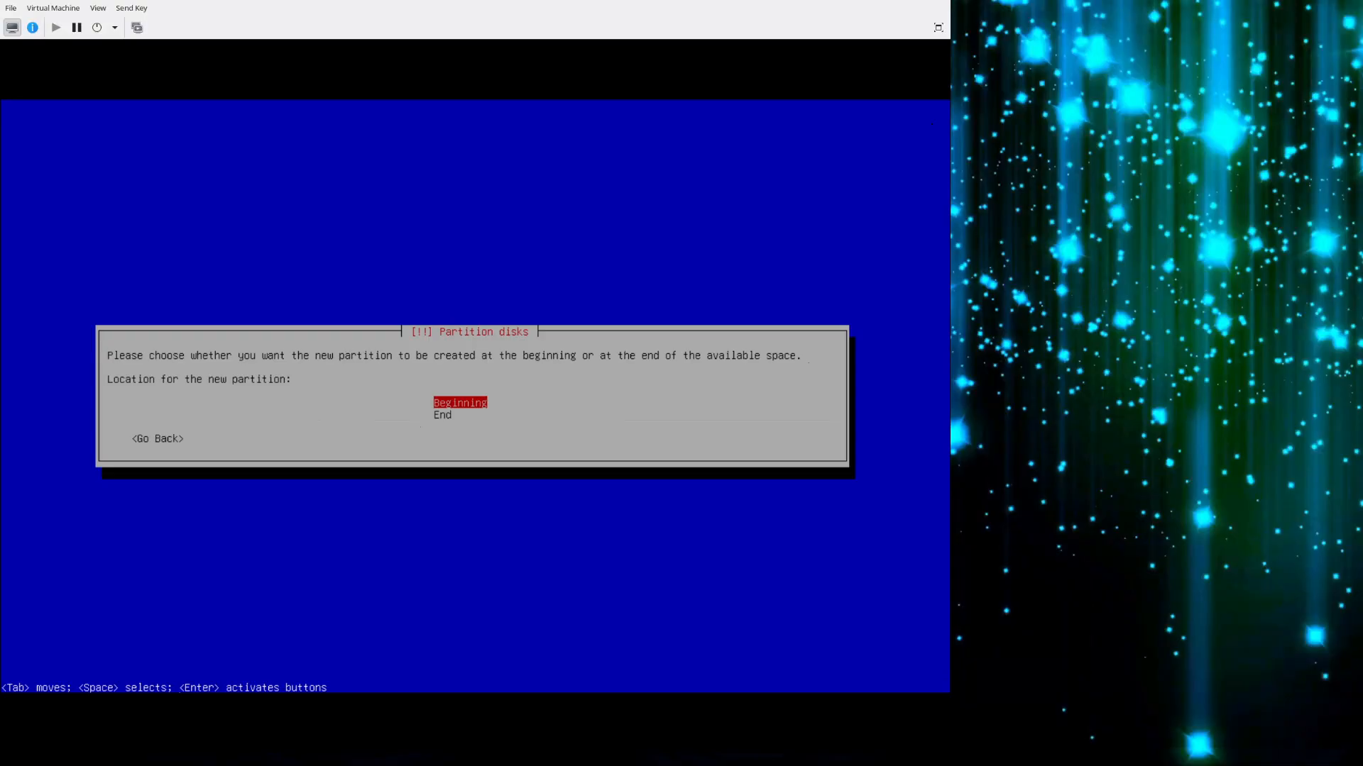
pyautogui.press('Return')
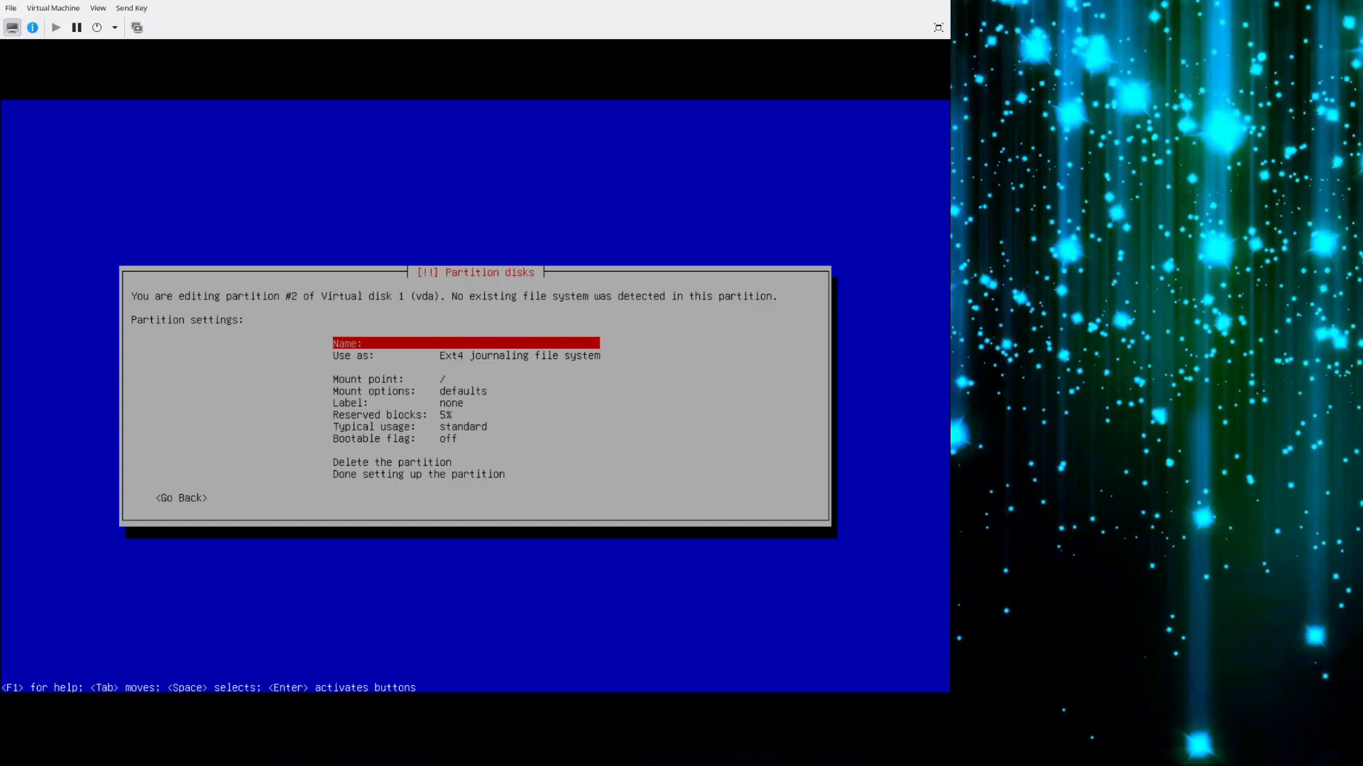
# Finish setting up partition #2 of Virtual disk 1 (vda) with its default Ext4 file system and root mount point.
pyautogui.press('Down')
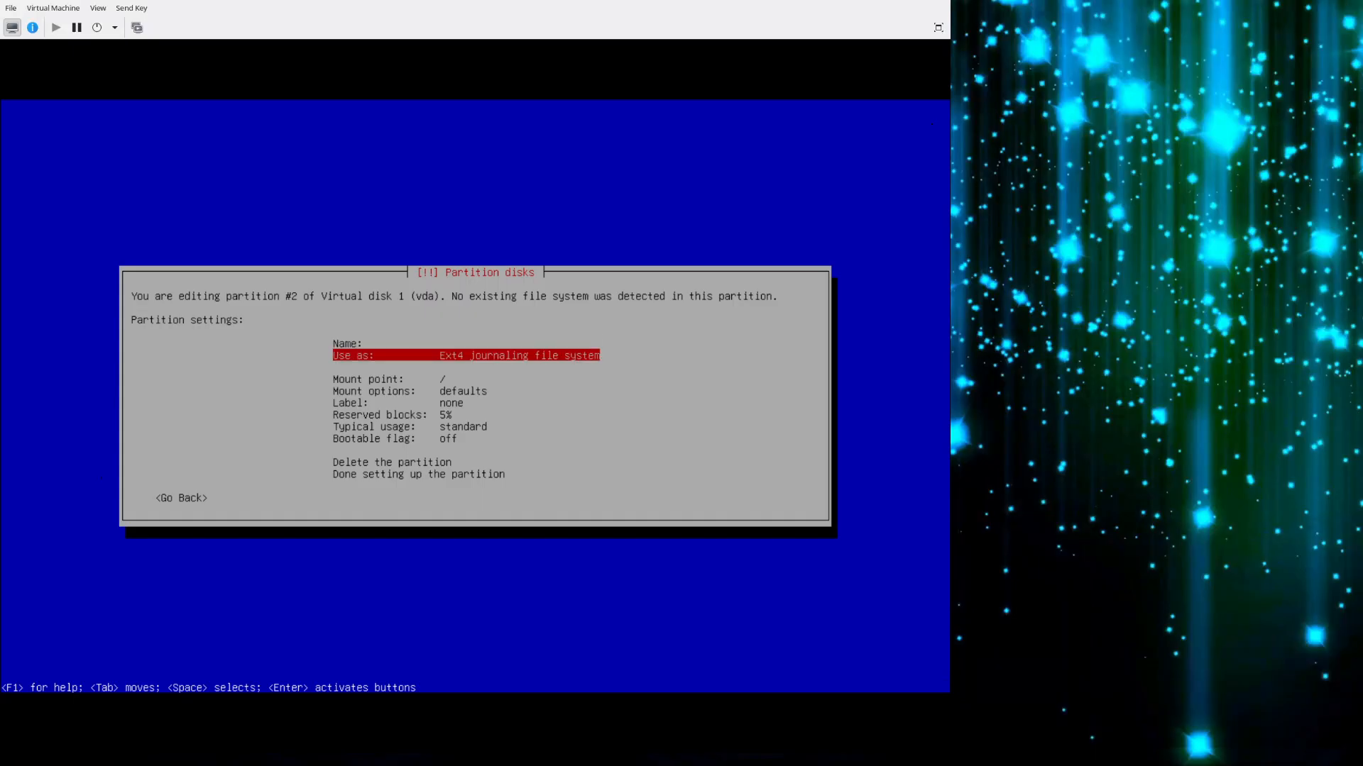
pyautogui.press('Down')
pyautogui.press('Down')
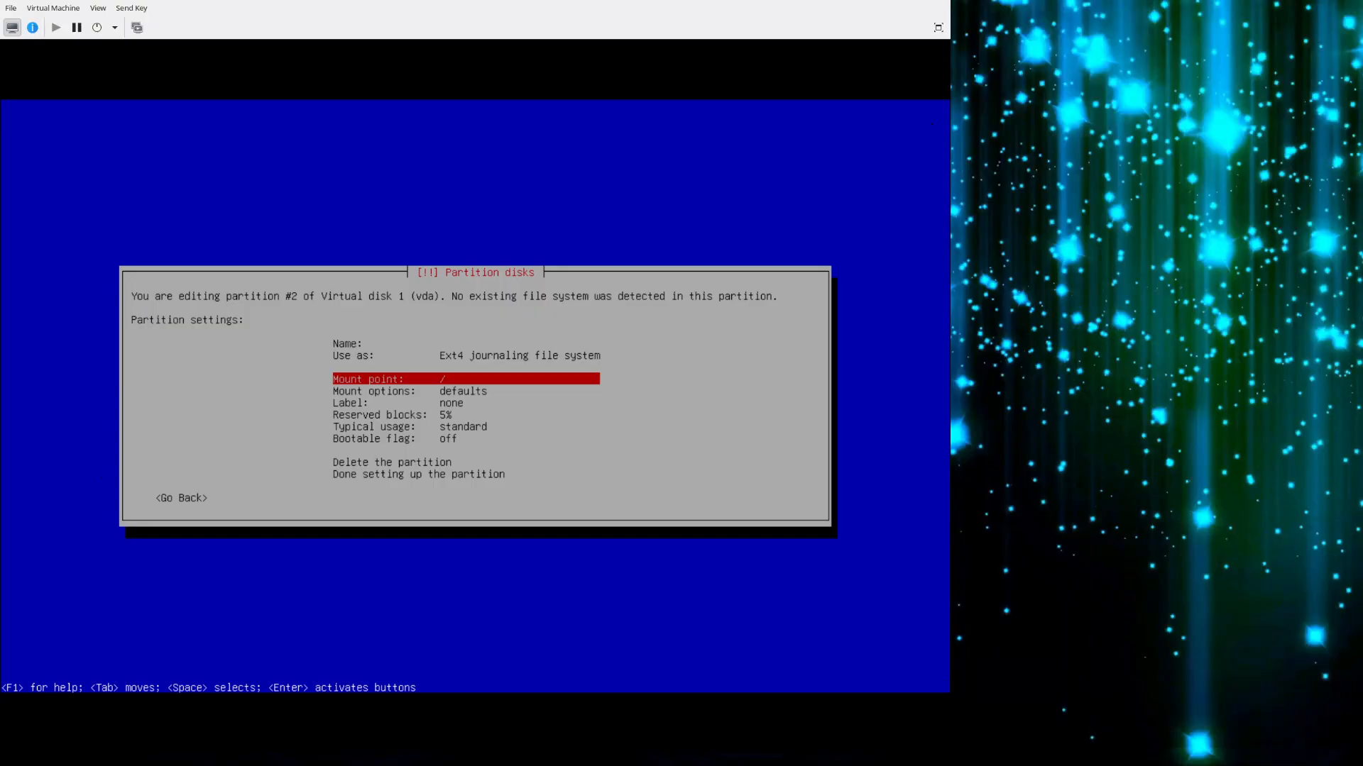
pyautogui.press('Down')
pyautogui.press('Down')
pyautogui.press('Down')
pyautogui.press('Down')
pyautogui.press('Down')
pyautogui.press('Down')
pyautogui.press('Down')
pyautogui.press('Down')
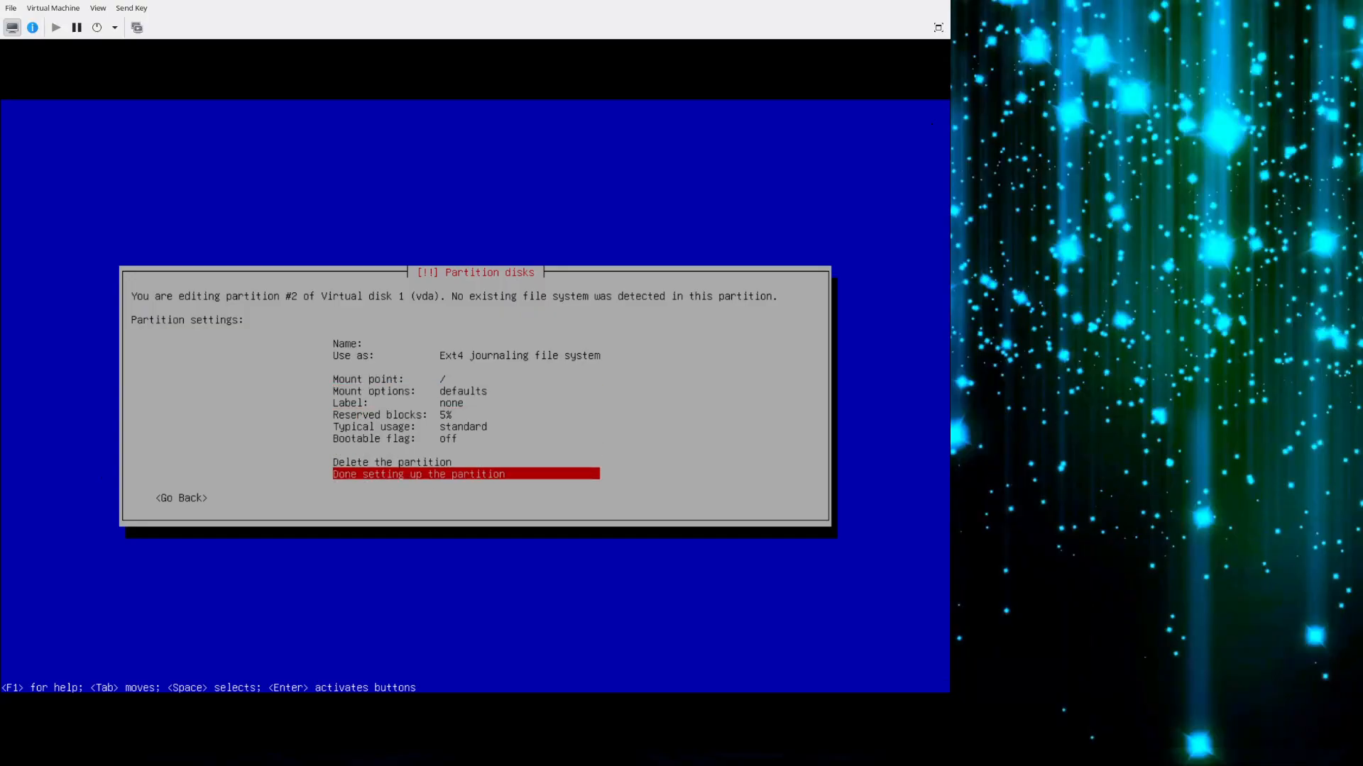
pyautogui.press('Return')
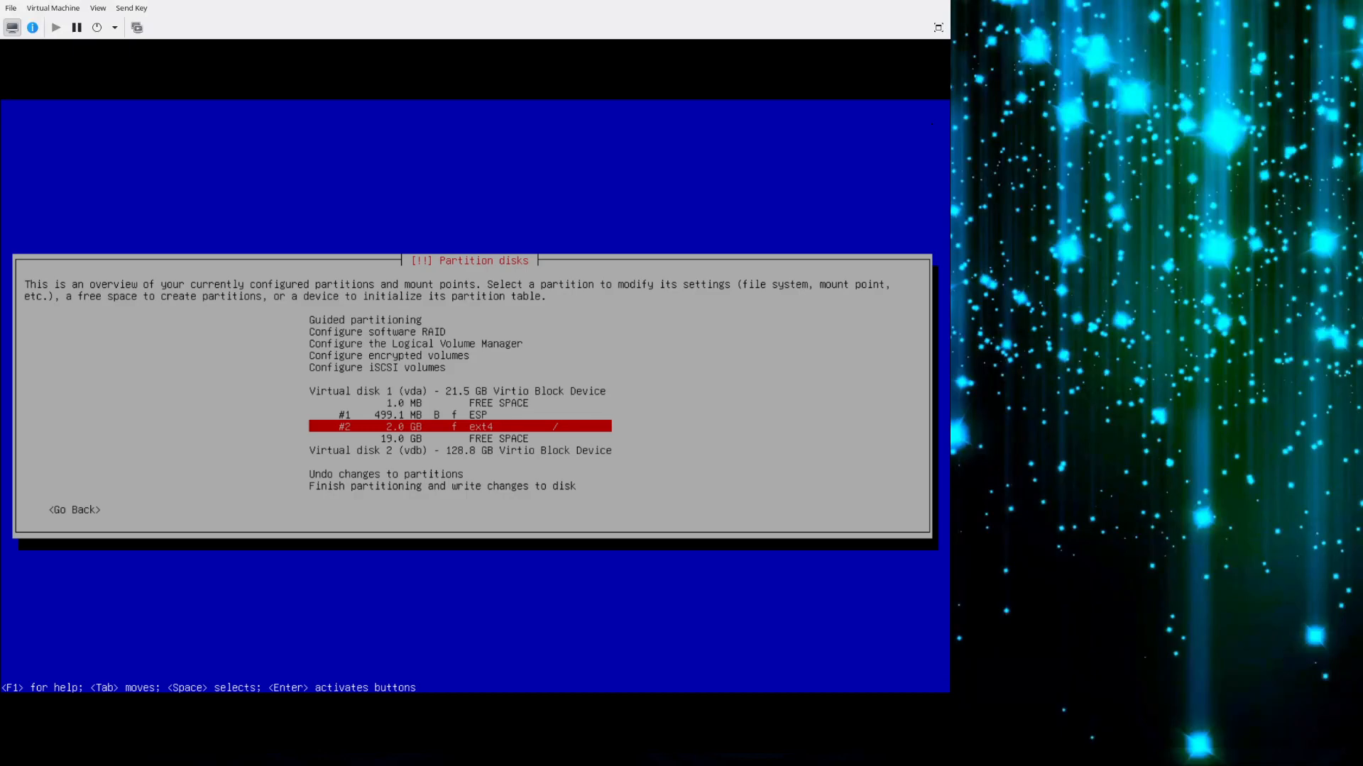
# Create a partition from all the remaining free space on Virtual disk 1 (vda) and finish it with the default settings.
pyautogui.press('Down')
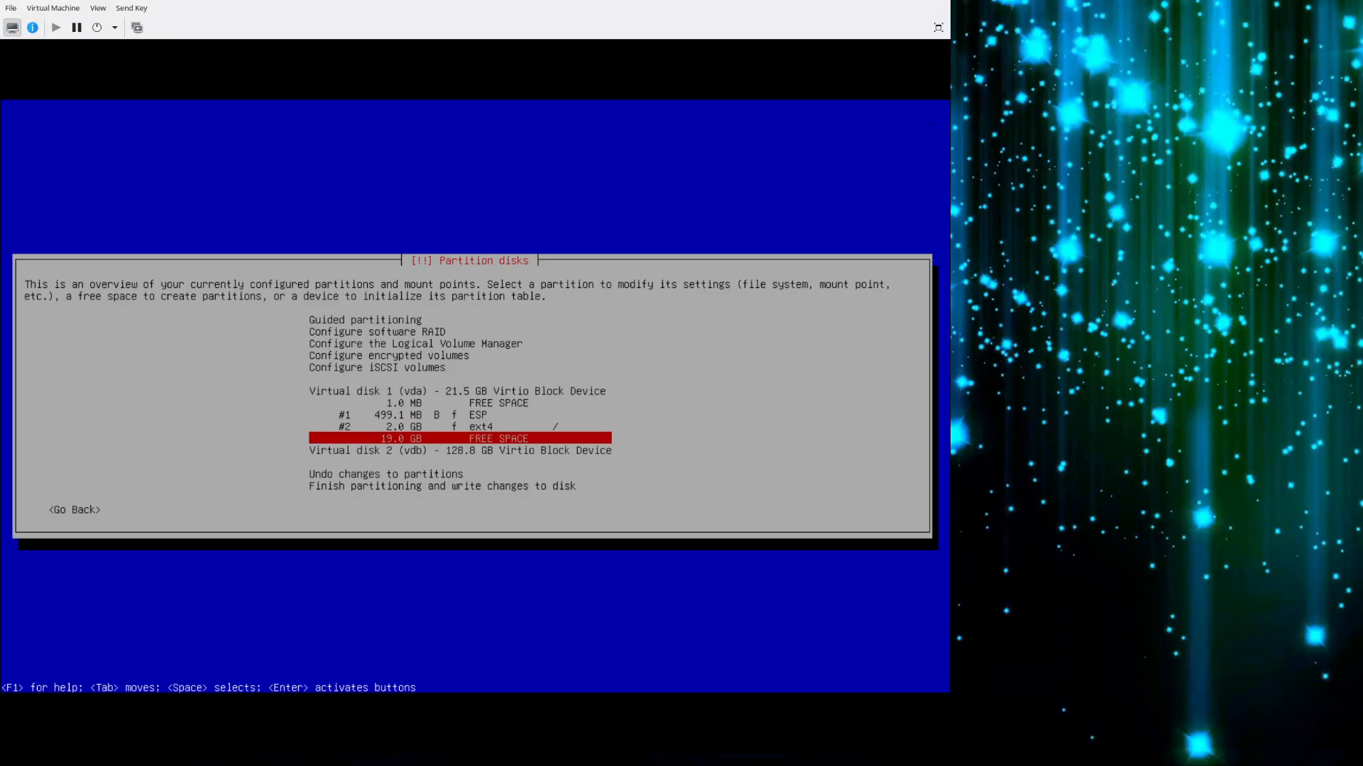
pyautogui.press('Return')
pyautogui.press('Return')
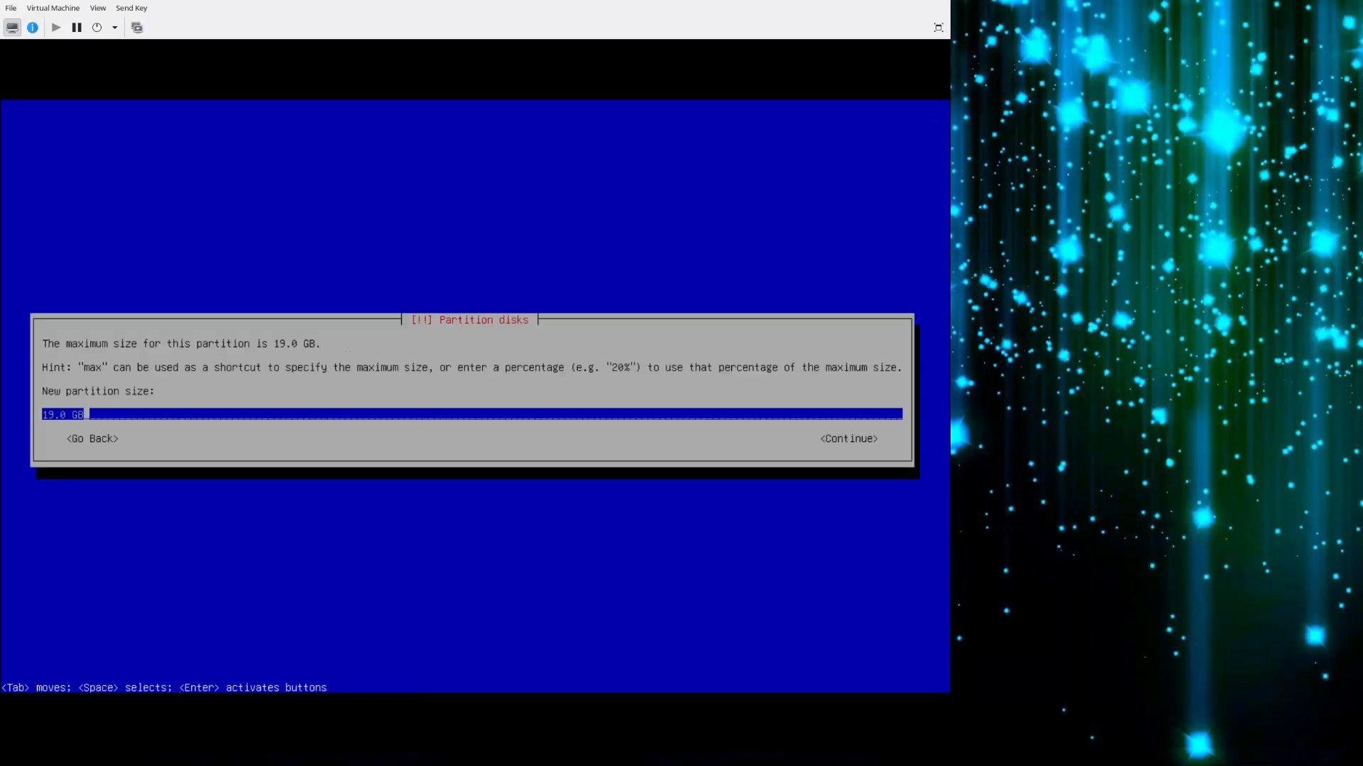
pyautogui.press('Return')
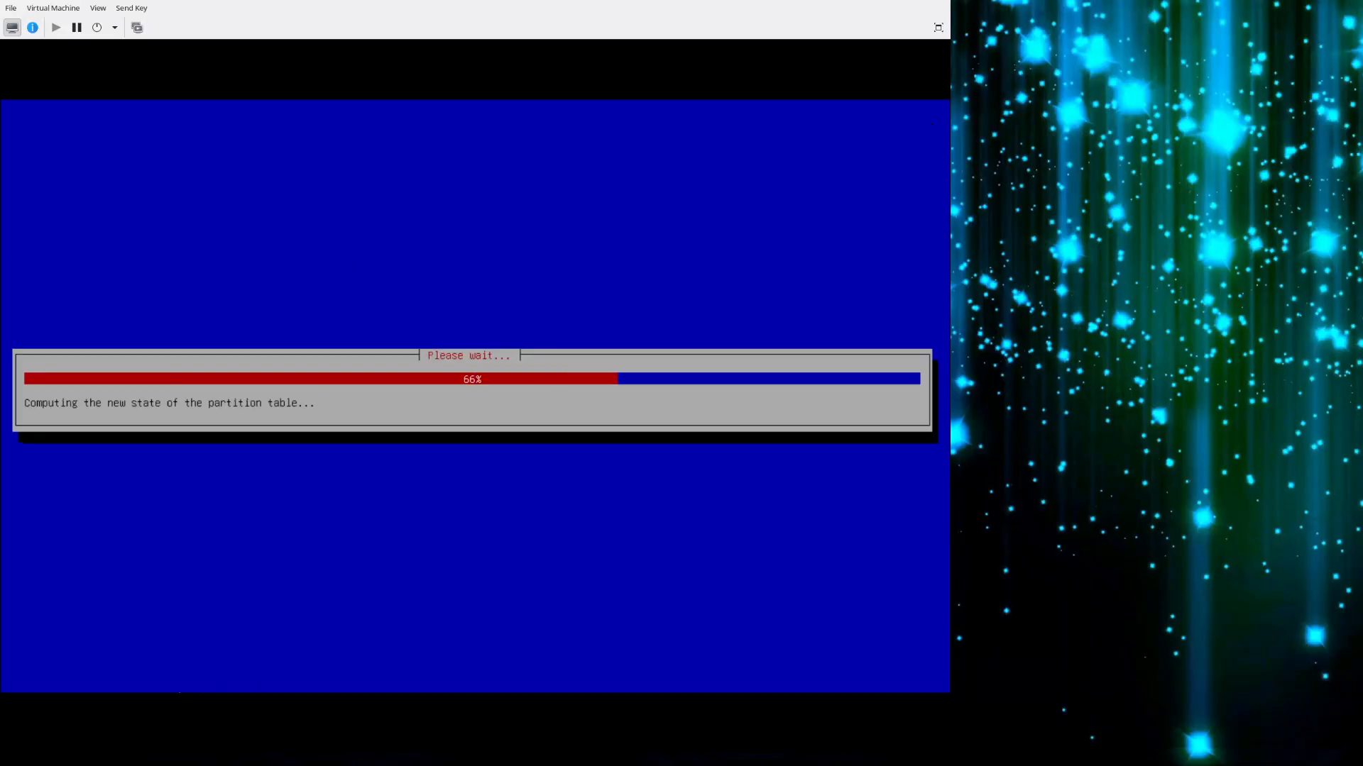
pyautogui.press('Down')
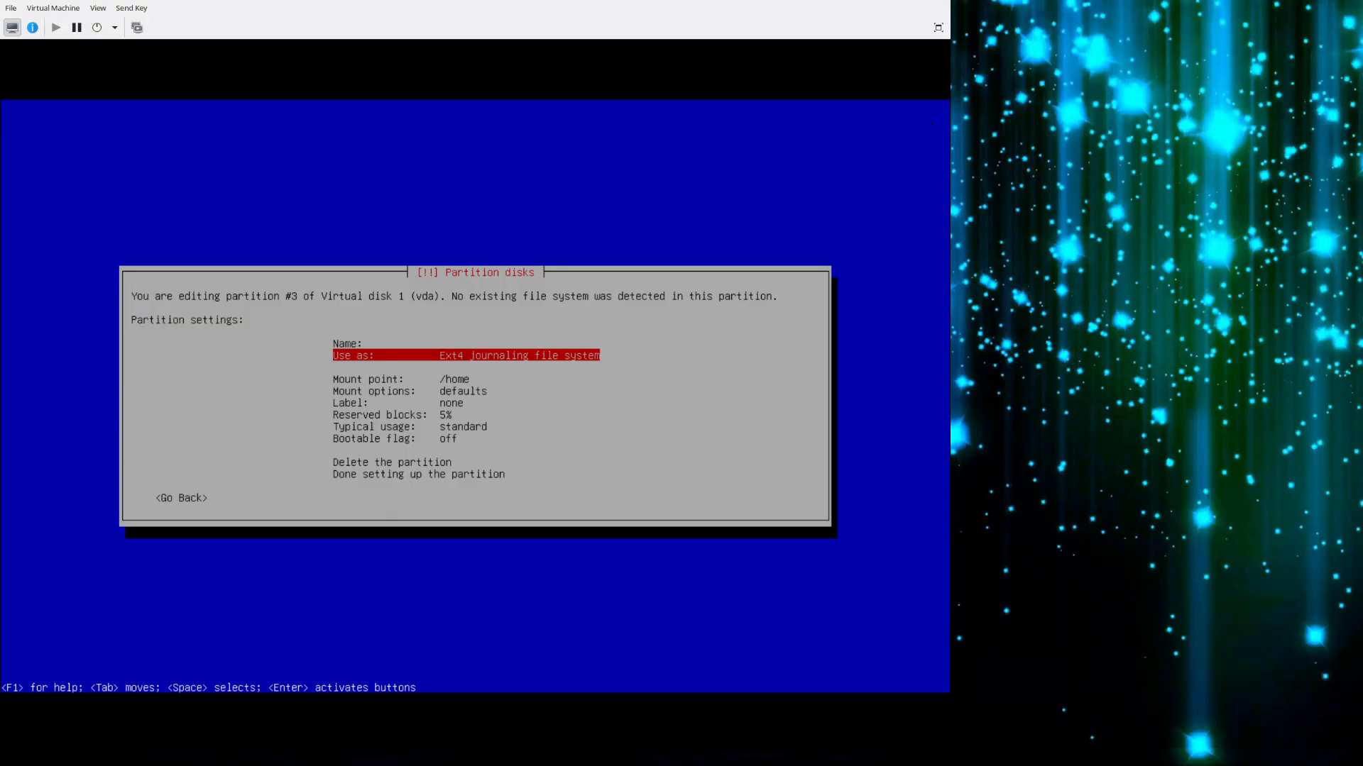
pyautogui.press('Tab')
pyautogui.press('Return')
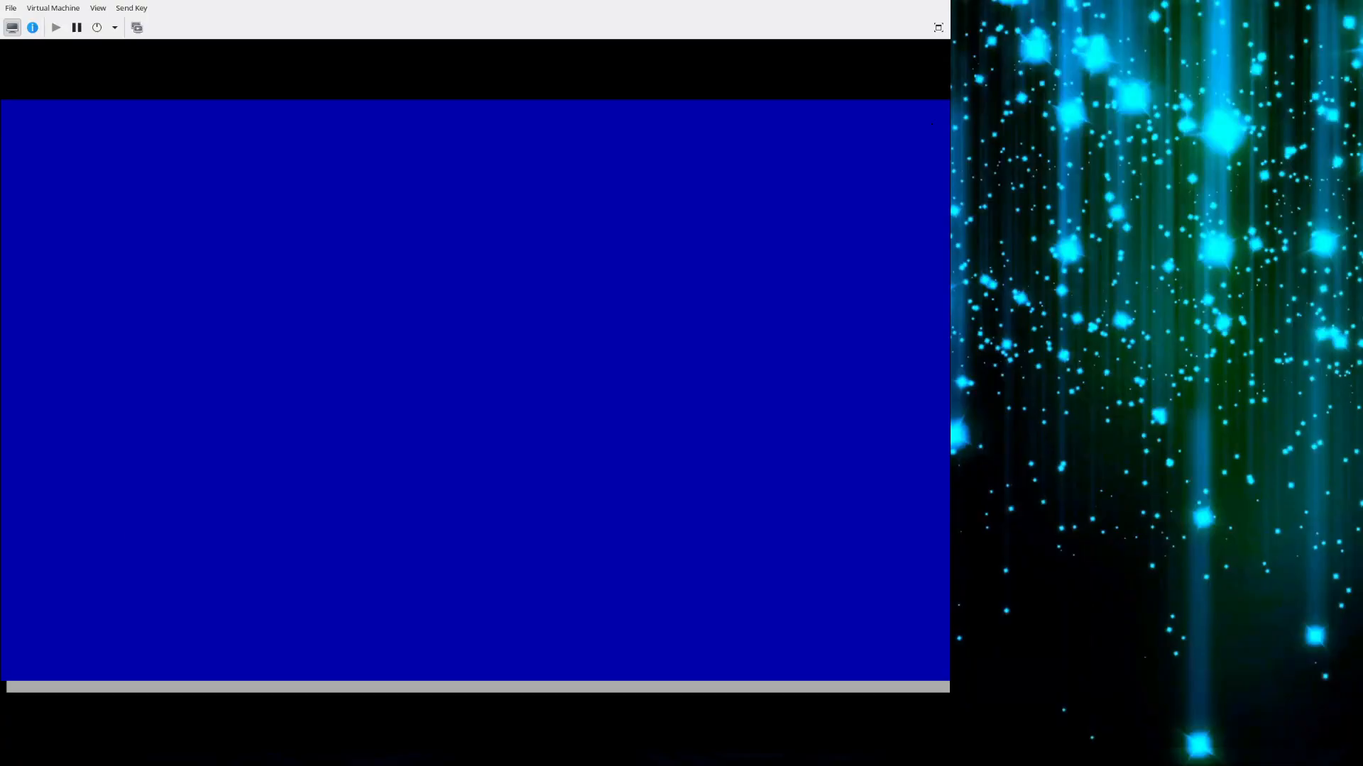
# Change the use of partition #2 on Virtual disk 1 (vda) to swap area and finish its setup.
pyautogui.press('Up')
pyautogui.press('Return')
pyautogui.press('Down')
pyautogui.press('Return')
pyautogui.press('Down')
pyautogui.press('Down')
pyautogui.press('Down')
pyautogui.press('Down')
pyautogui.press('Down')
pyautogui.press('Down')
pyautogui.press('Down')
pyautogui.press('Down')
pyautogui.press('Down')
pyautogui.press('Down')
pyautogui.press('Down')
pyautogui.press('Up')
pyautogui.press('Up')
pyautogui.press('Up')
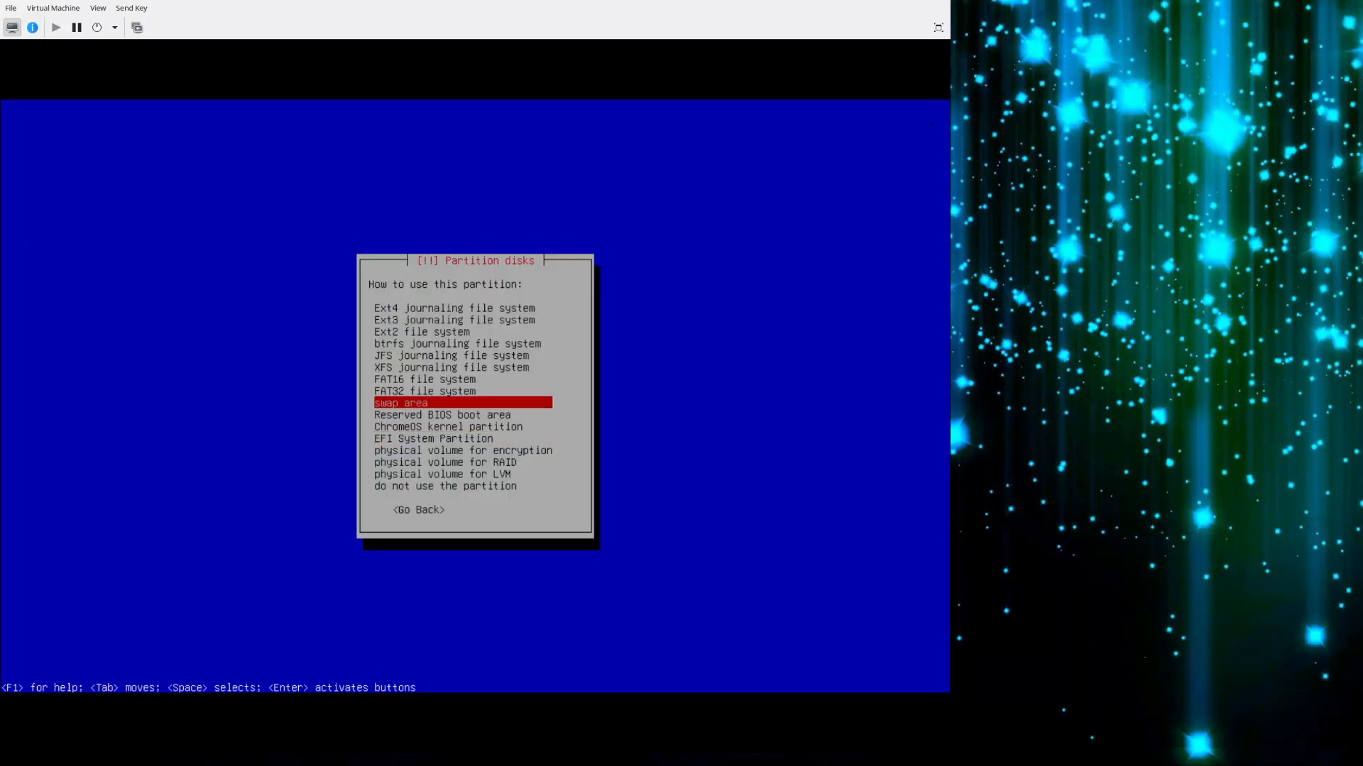
pyautogui.press('Return')
pyautogui.press('Down')
# Review the partitions of Virtual disk 1 (vda) and their mount points in the partition overview.
pyautogui.press('Down')
pyautogui.press('Down')
pyautogui.press('Down')
pyautogui.press('Return')
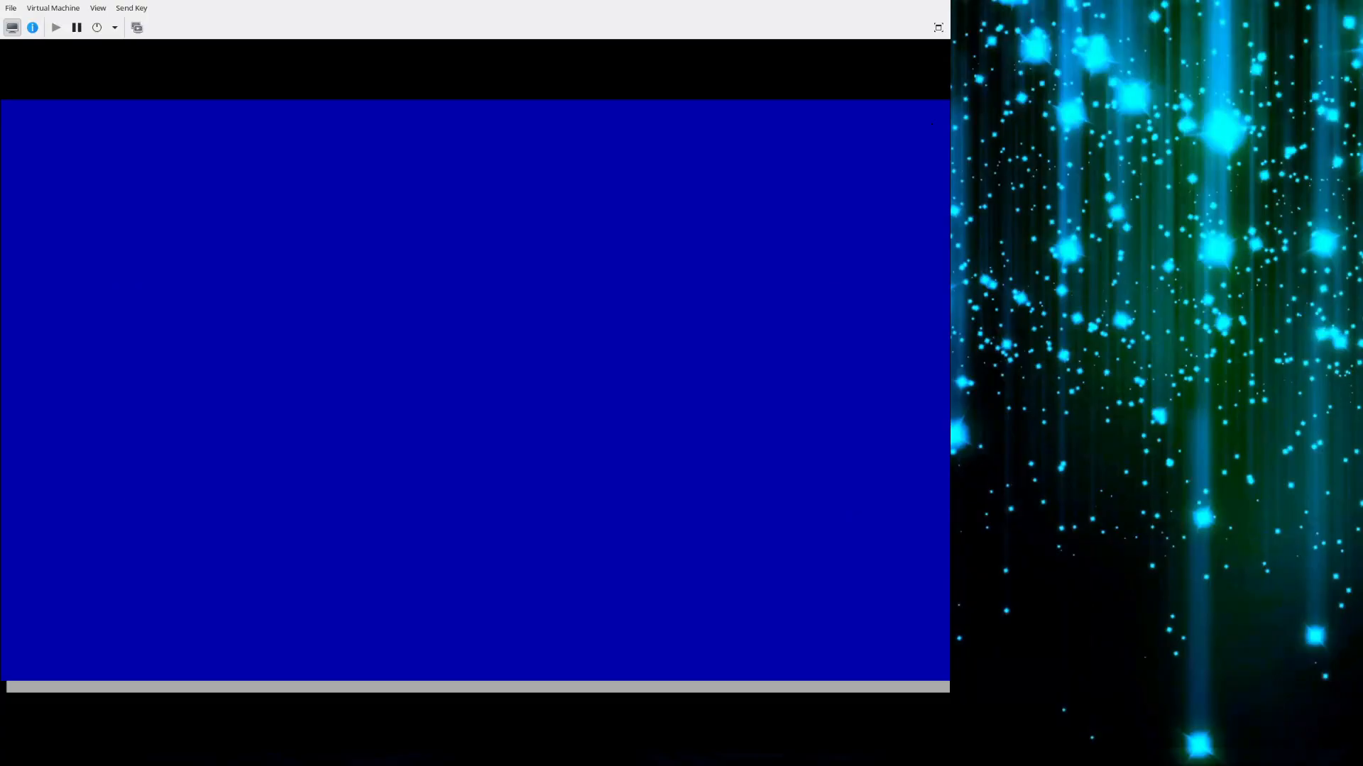
pyautogui.press('Down')
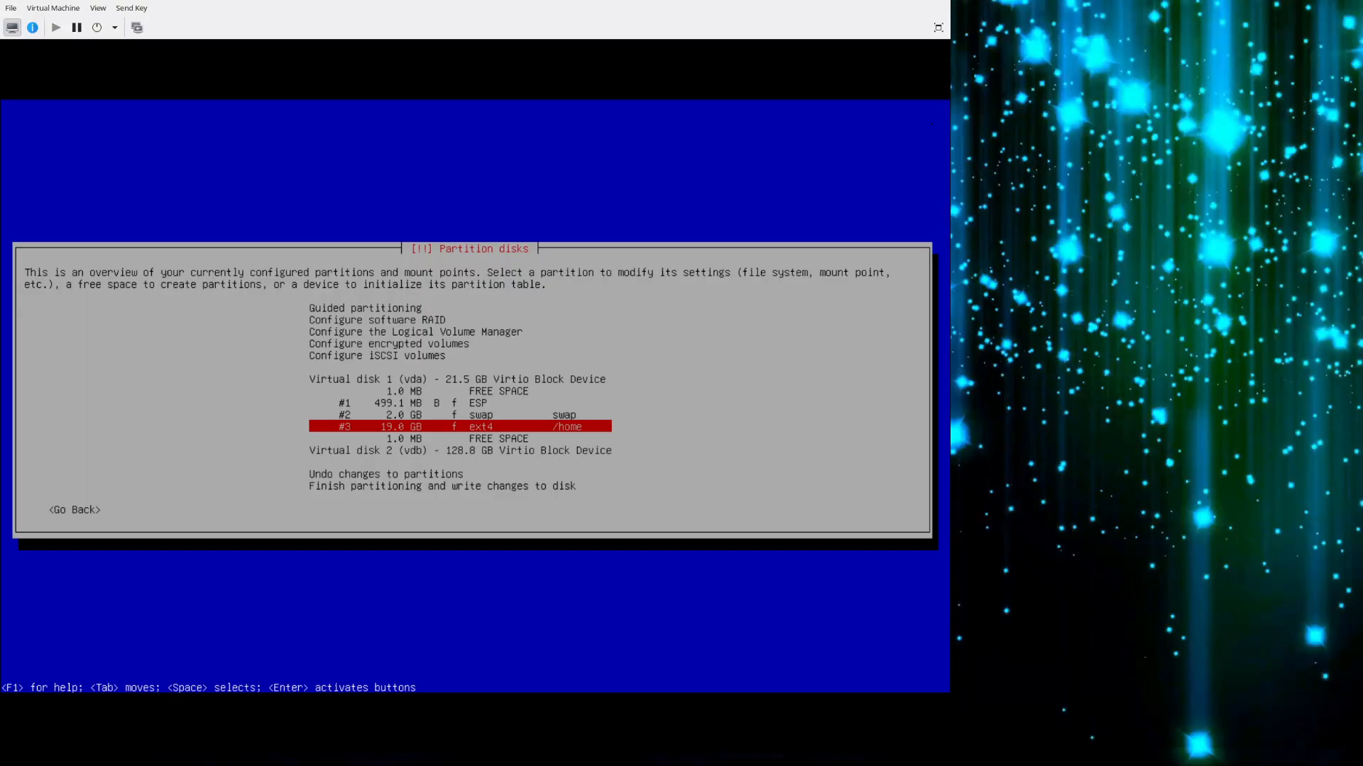
pyautogui.press('Down')
pyautogui.press('Down')
pyautogui.press('Down')
pyautogui.press('Down')
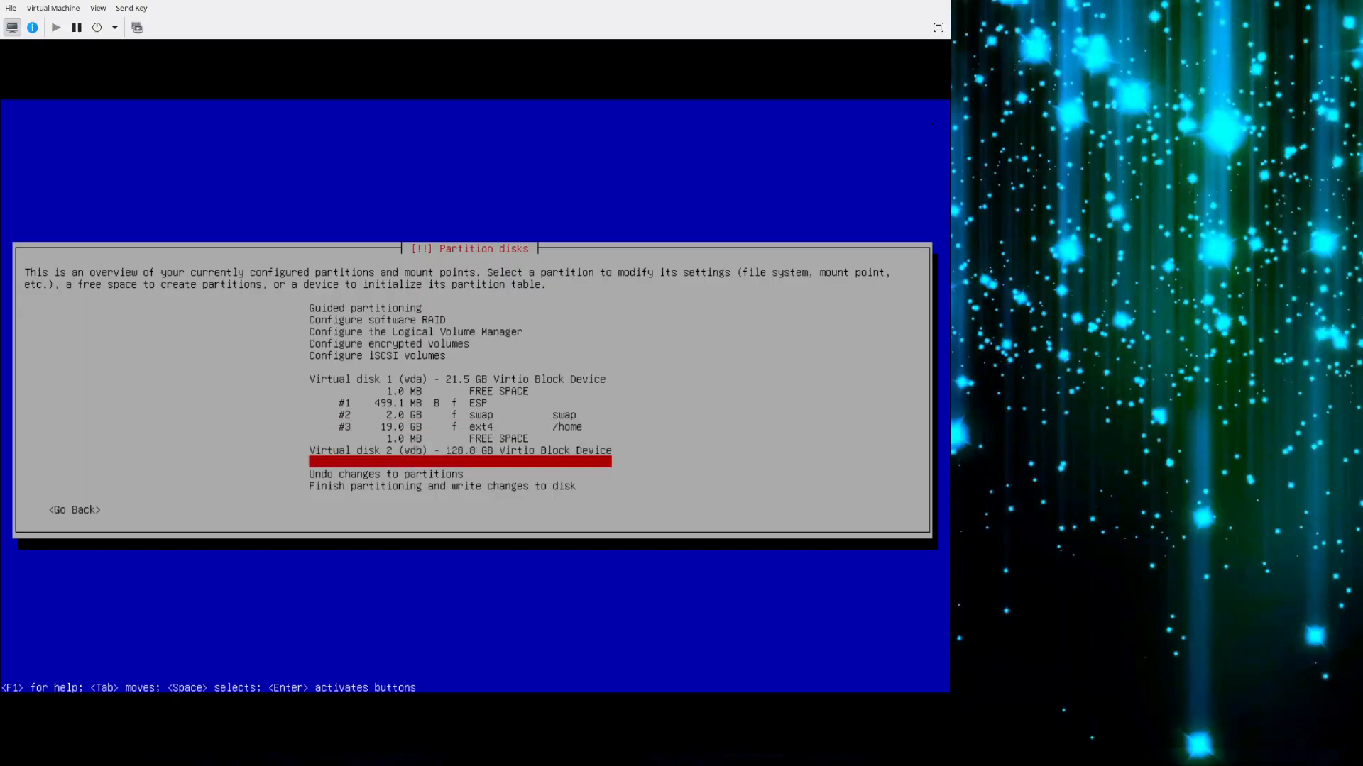
pyautogui.press('Up')
pyautogui.press('Up')
pyautogui.press('Up')
pyautogui.press('Up')
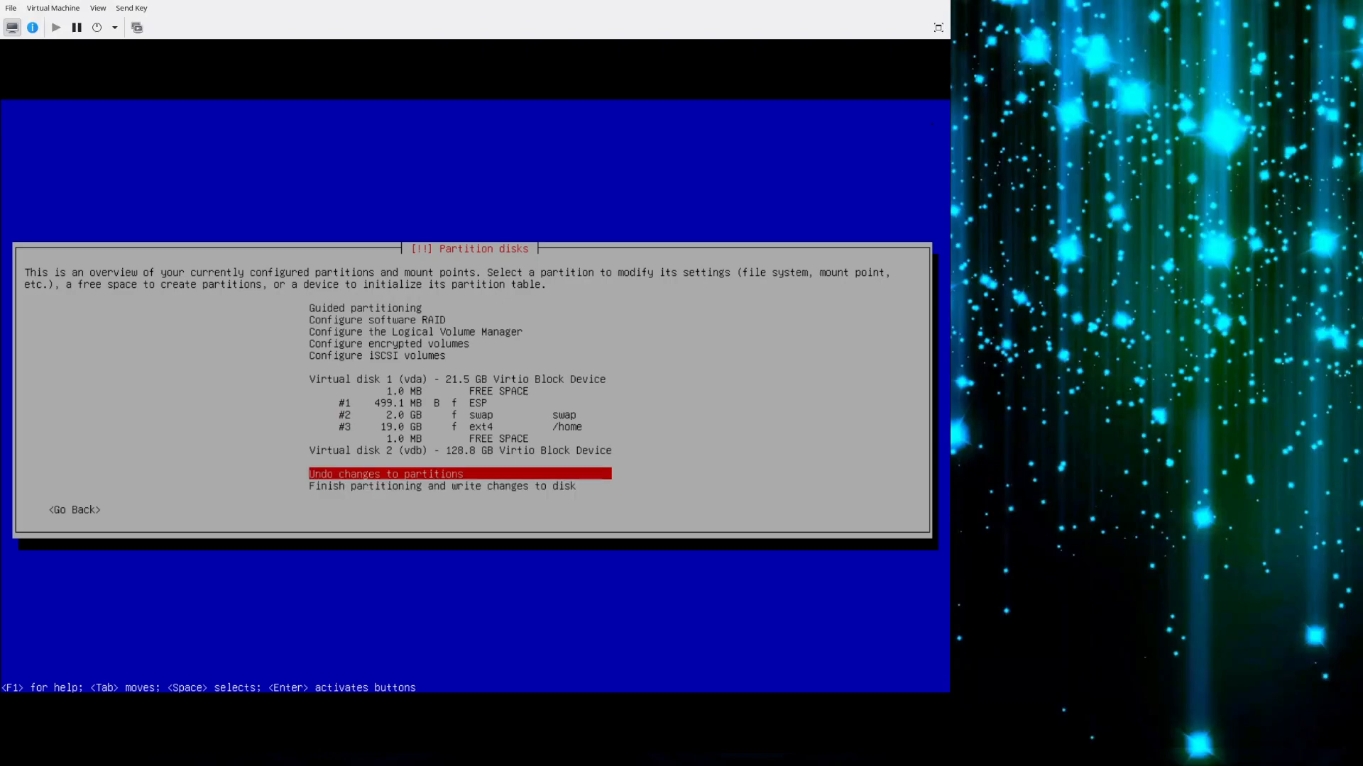
pyautogui.press('Up')
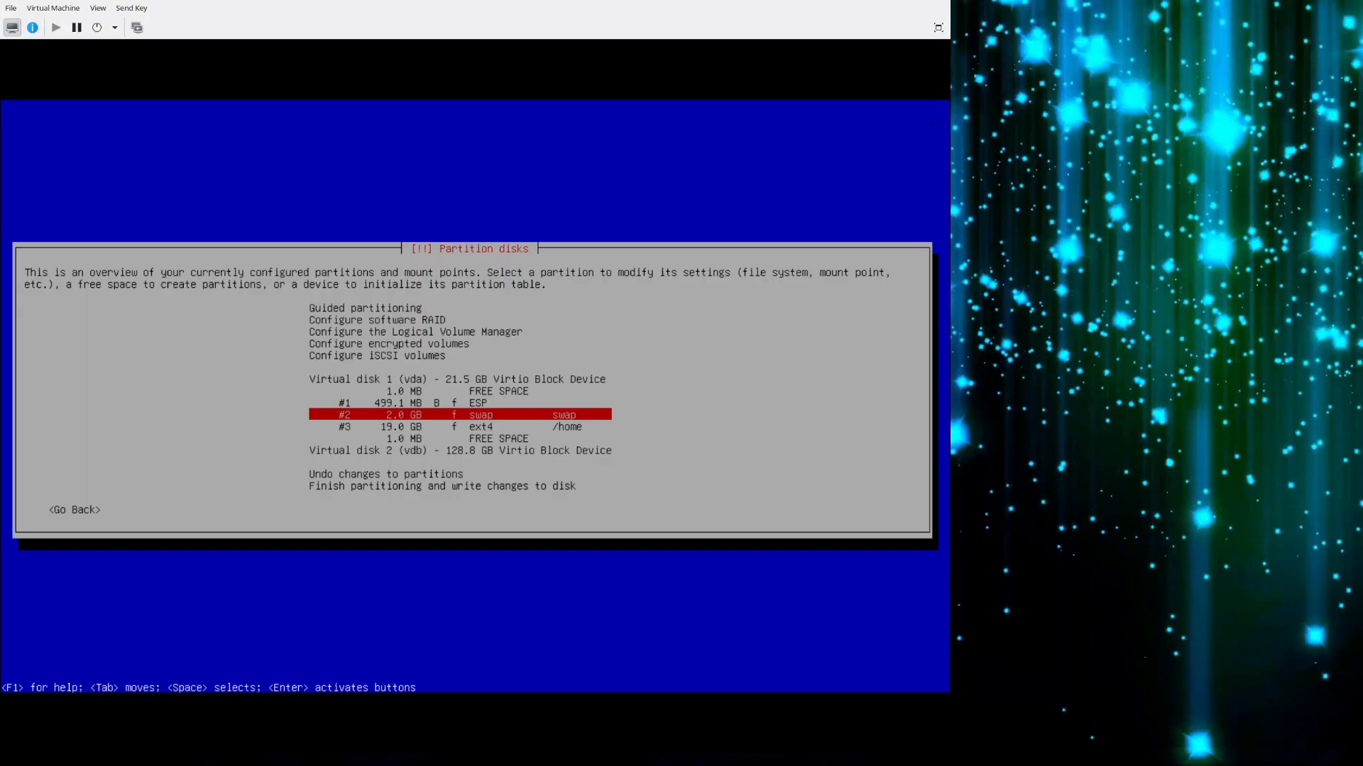
# Set the mount point of partition #3 on Virtual disk 1 (vda) to / (the root file system) and finish its setup.
pyautogui.press('Down')
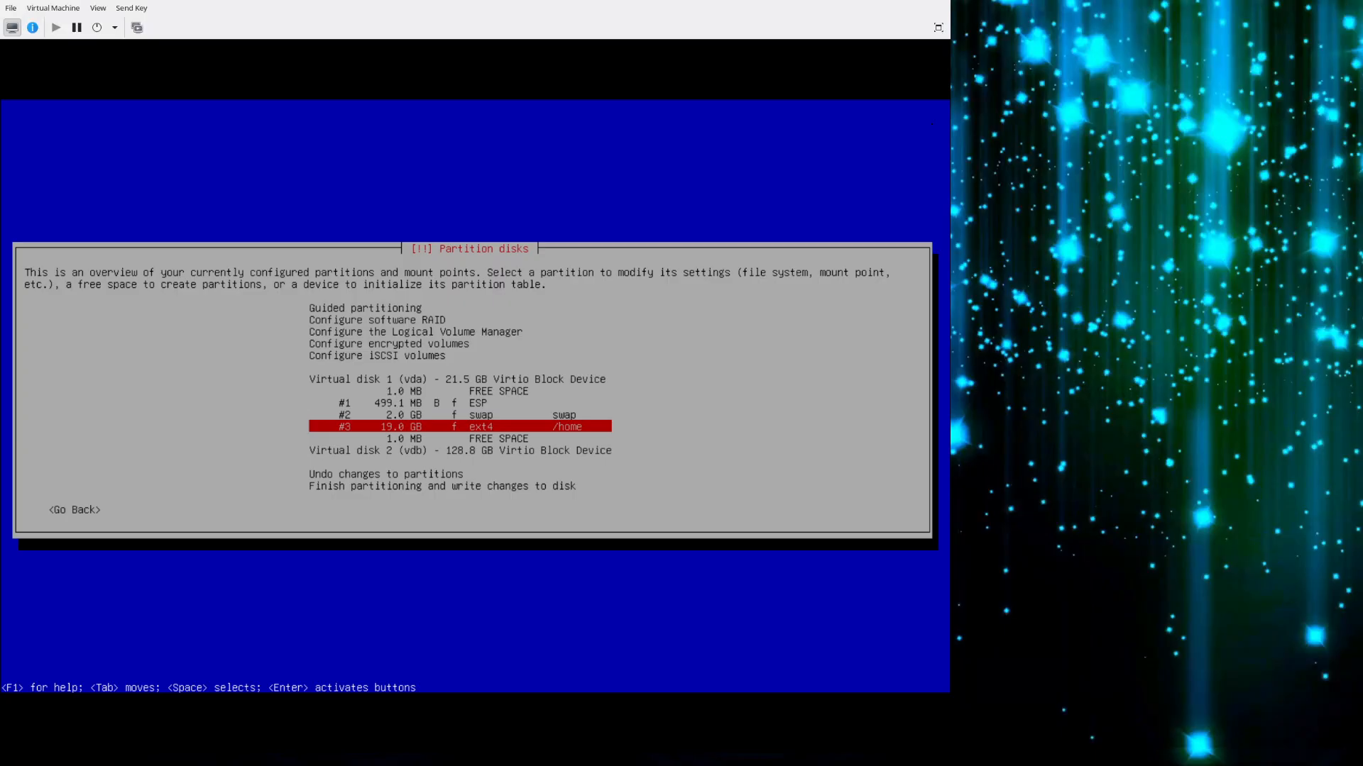
pyautogui.press('Return')
pyautogui.press('Up')
pyautogui.press('Up')
pyautogui.press('Up')
pyautogui.press('Up')
pyautogui.press('Up')
pyautogui.press('Up')
pyautogui.press('Up')
pyautogui.press('Return')
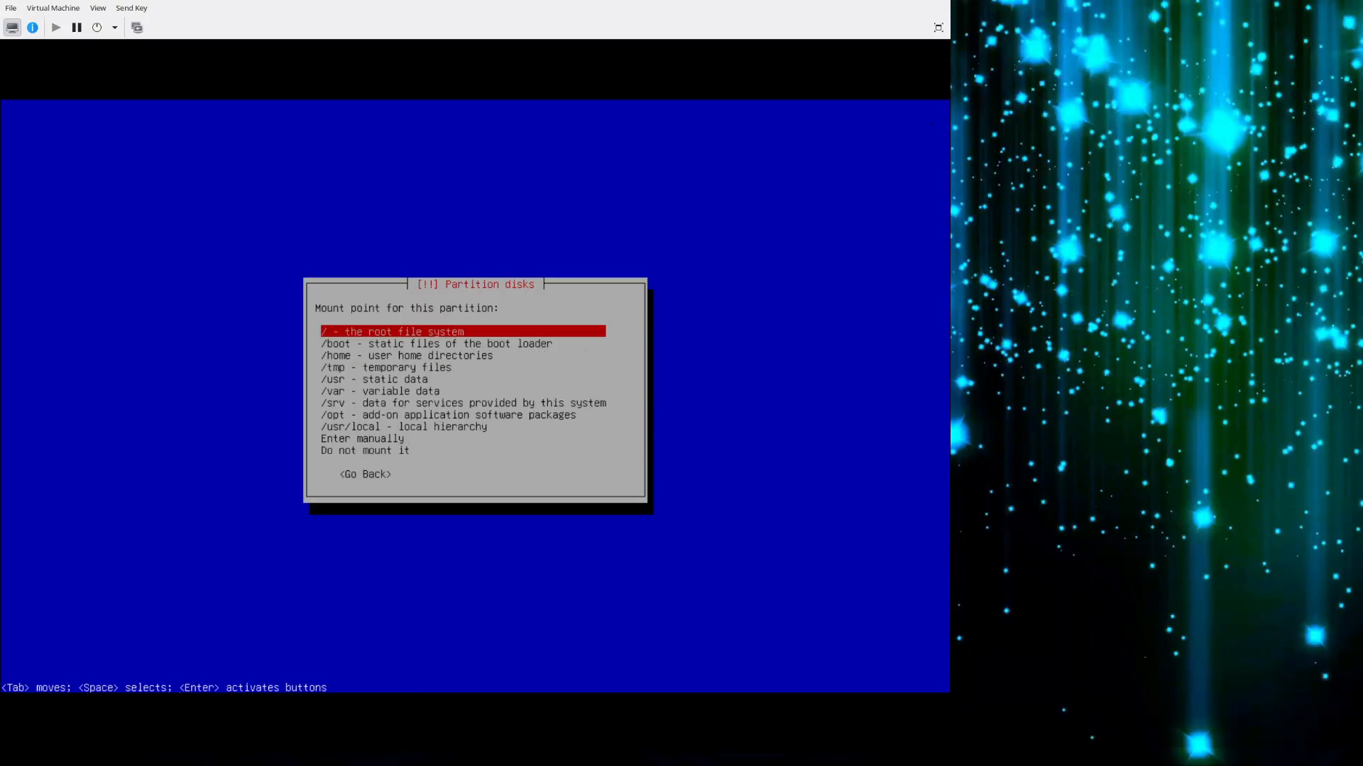
pyautogui.press('Return')
pyautogui.press('Down')
pyautogui.press('Down')
pyautogui.press('Down')
pyautogui.press('Down')
pyautogui.press('Down')
pyautogui.press('Down')
pyautogui.press('Down')
pyautogui.press('Return')
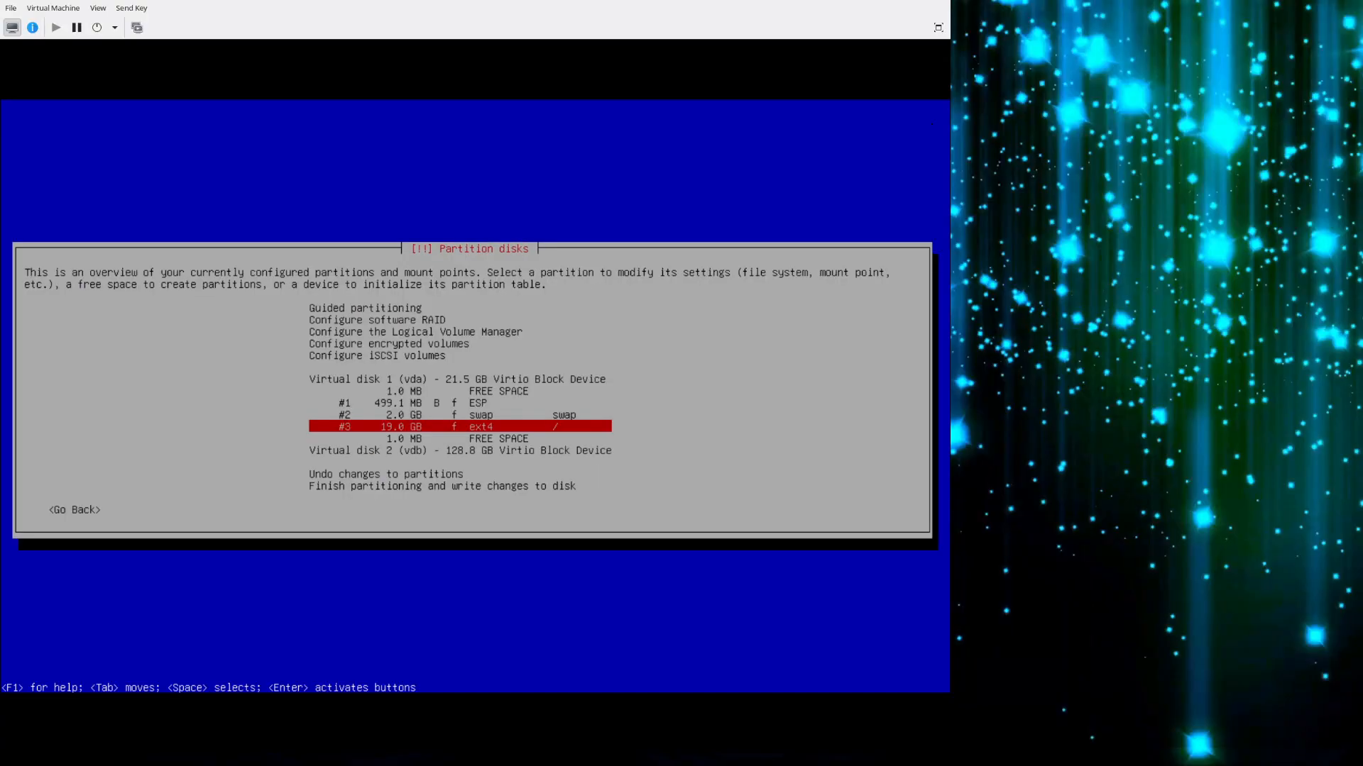
# Create a new empty partition table on Virtual disk 2 (vdb).
pyautogui.press('Down')
pyautogui.press('Down')
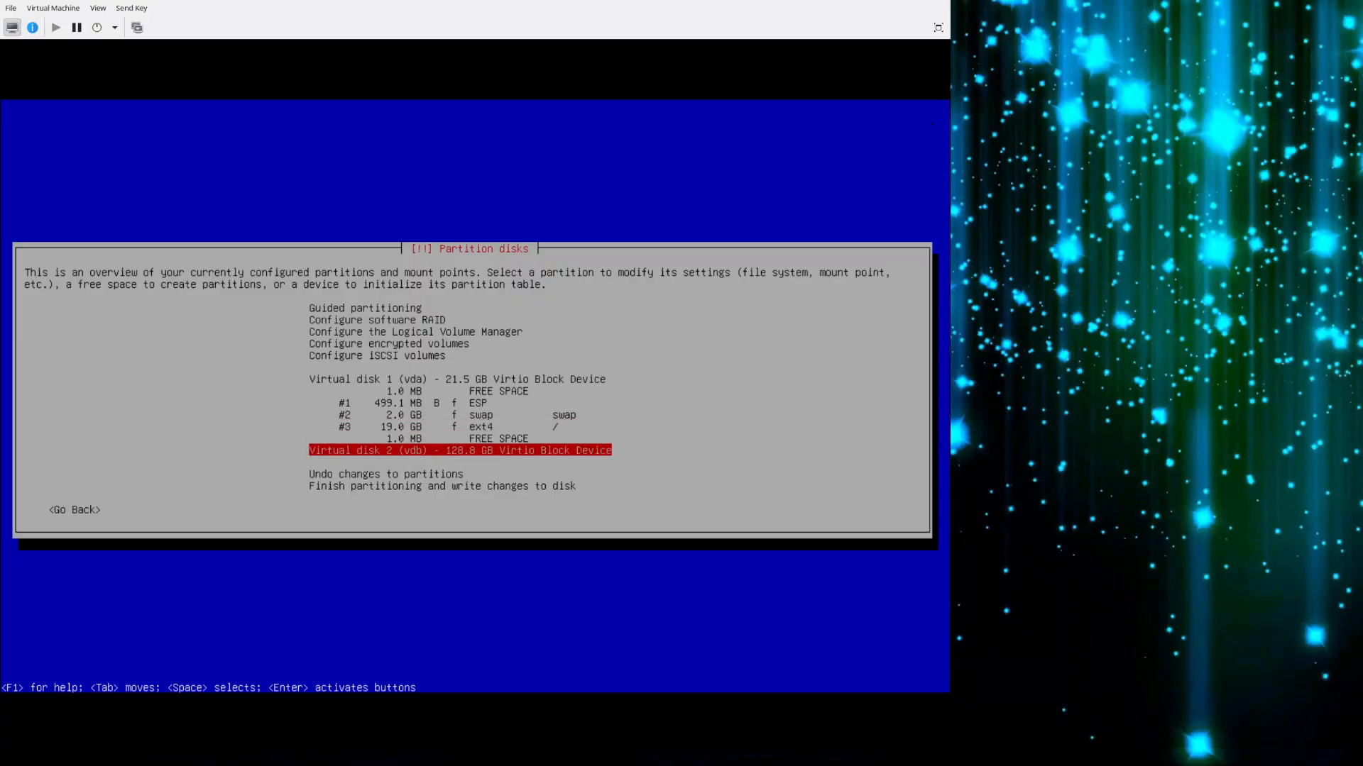
pyautogui.press('Return')
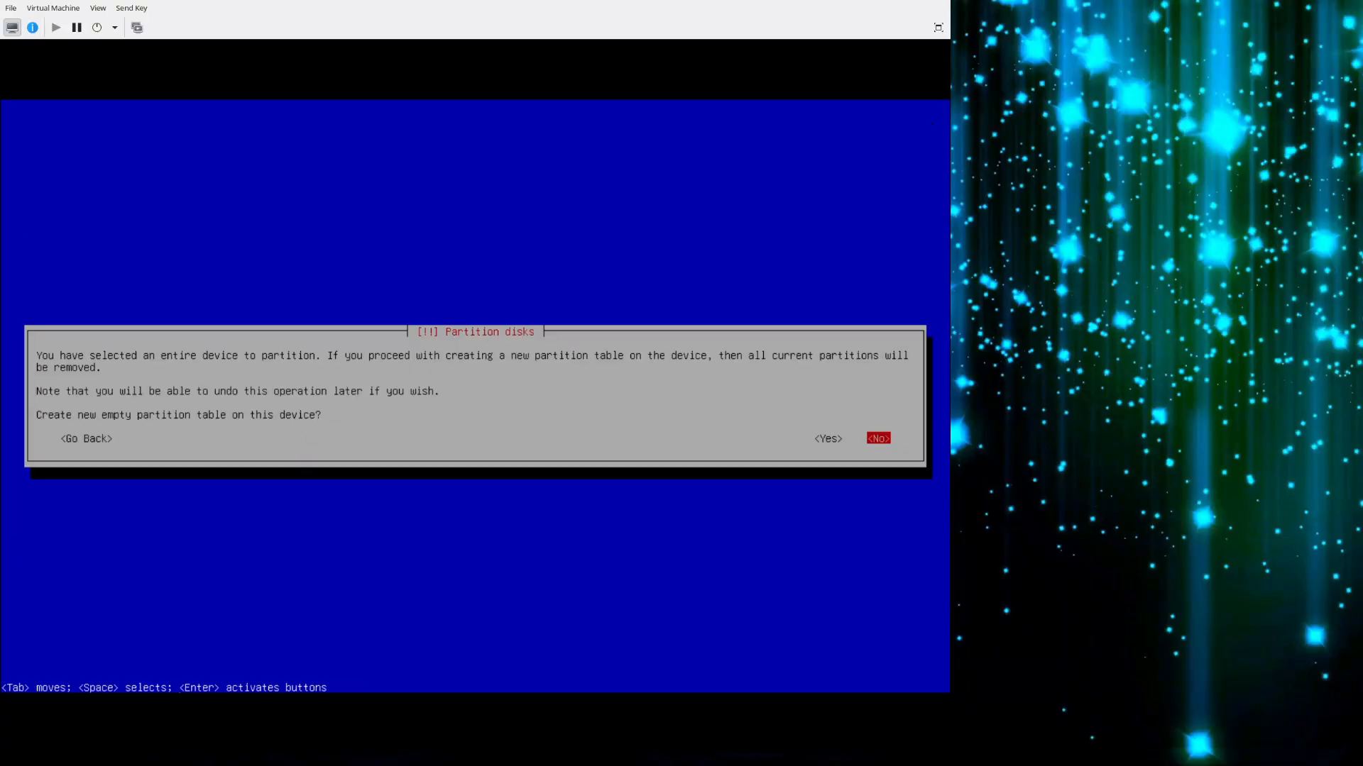
pyautogui.press('Left')
pyautogui.press('Return')
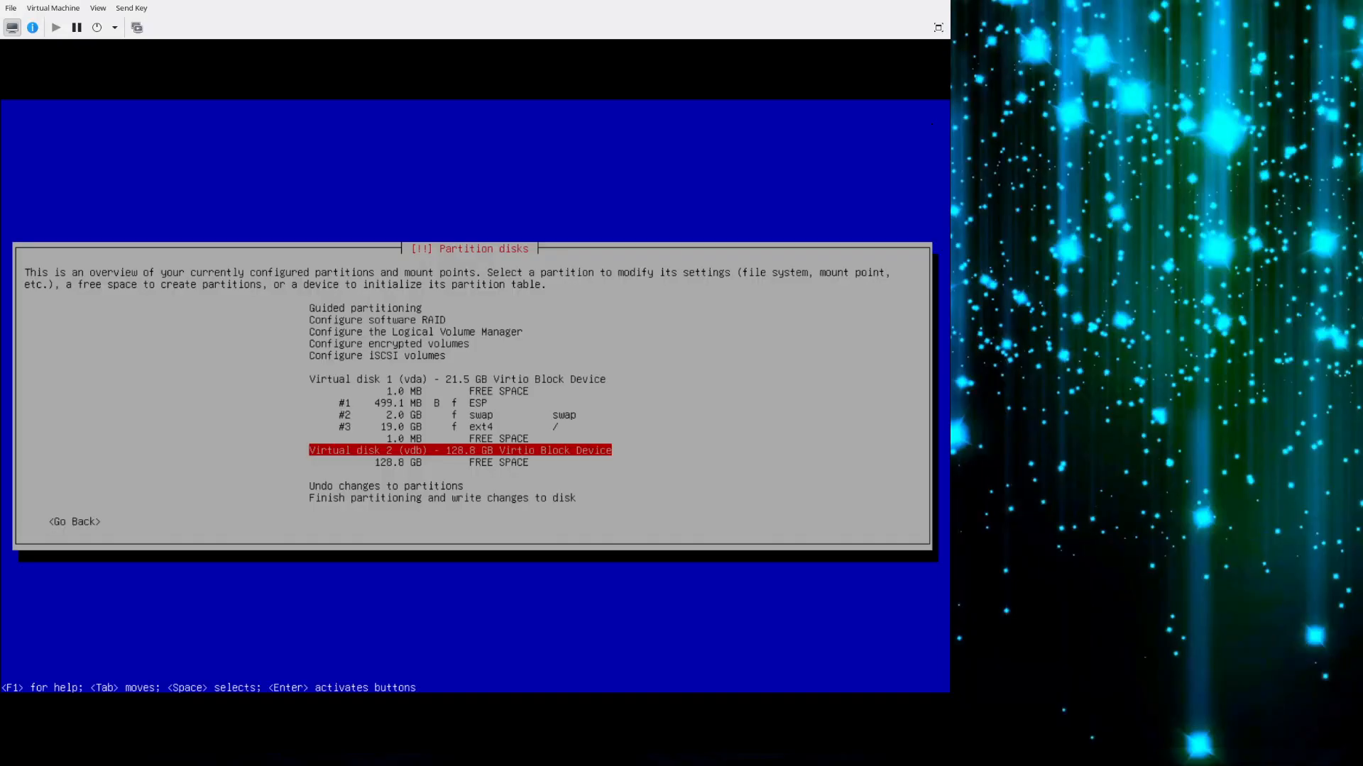
# Create one partition from all the free space on Virtual disk 2 (vdb), keeping Ext4 and the /home mount point, and finish its setup.
pyautogui.press('Down')
pyautogui.press('Return')
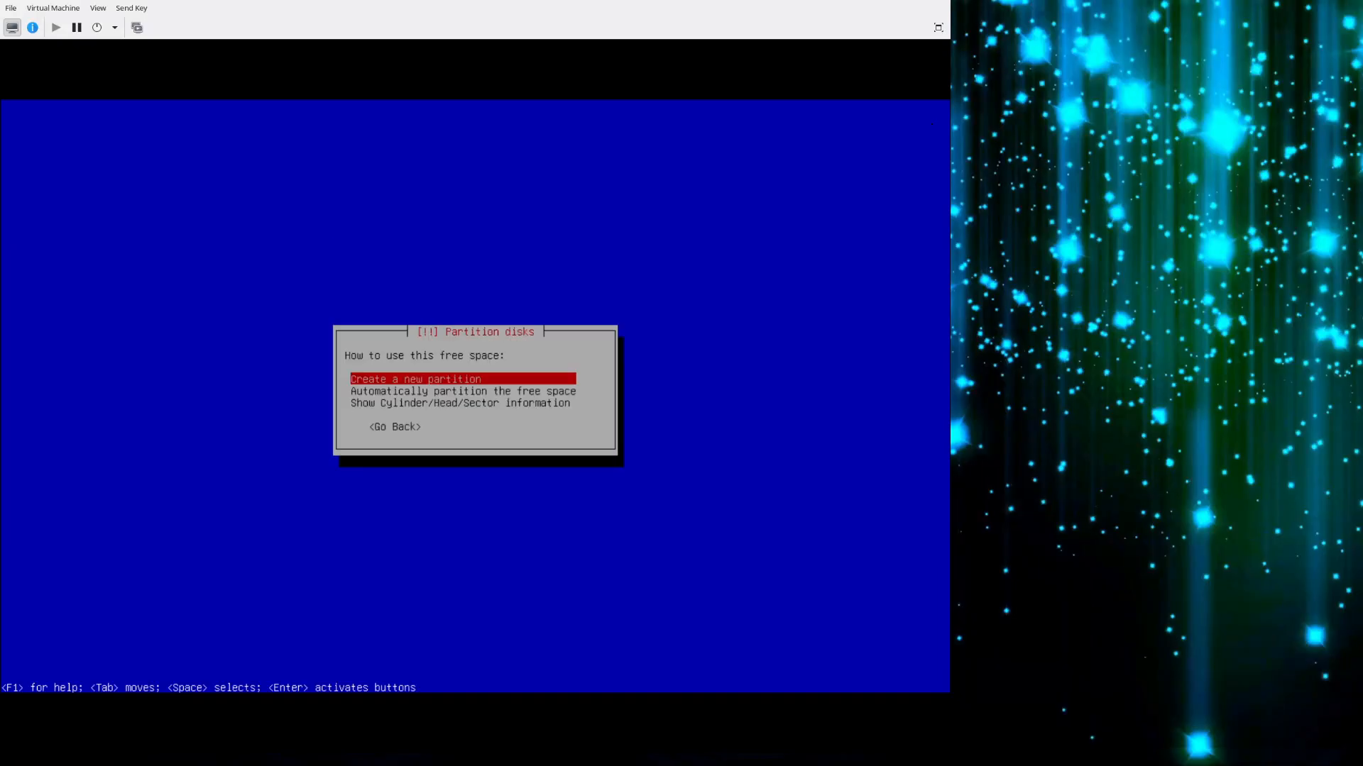
pyautogui.press('Return')
pyautogui.press('Return')
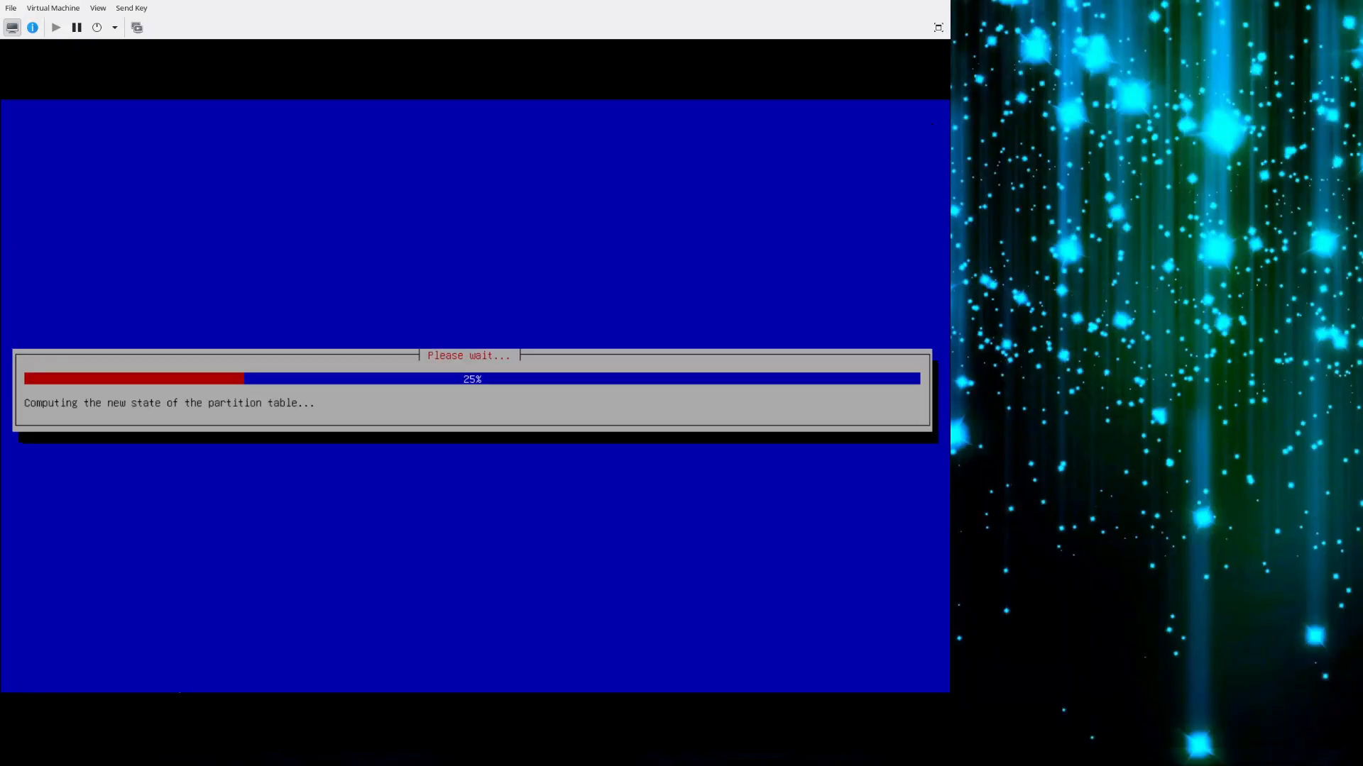
pyautogui.press('Down')
pyautogui.press('Down')
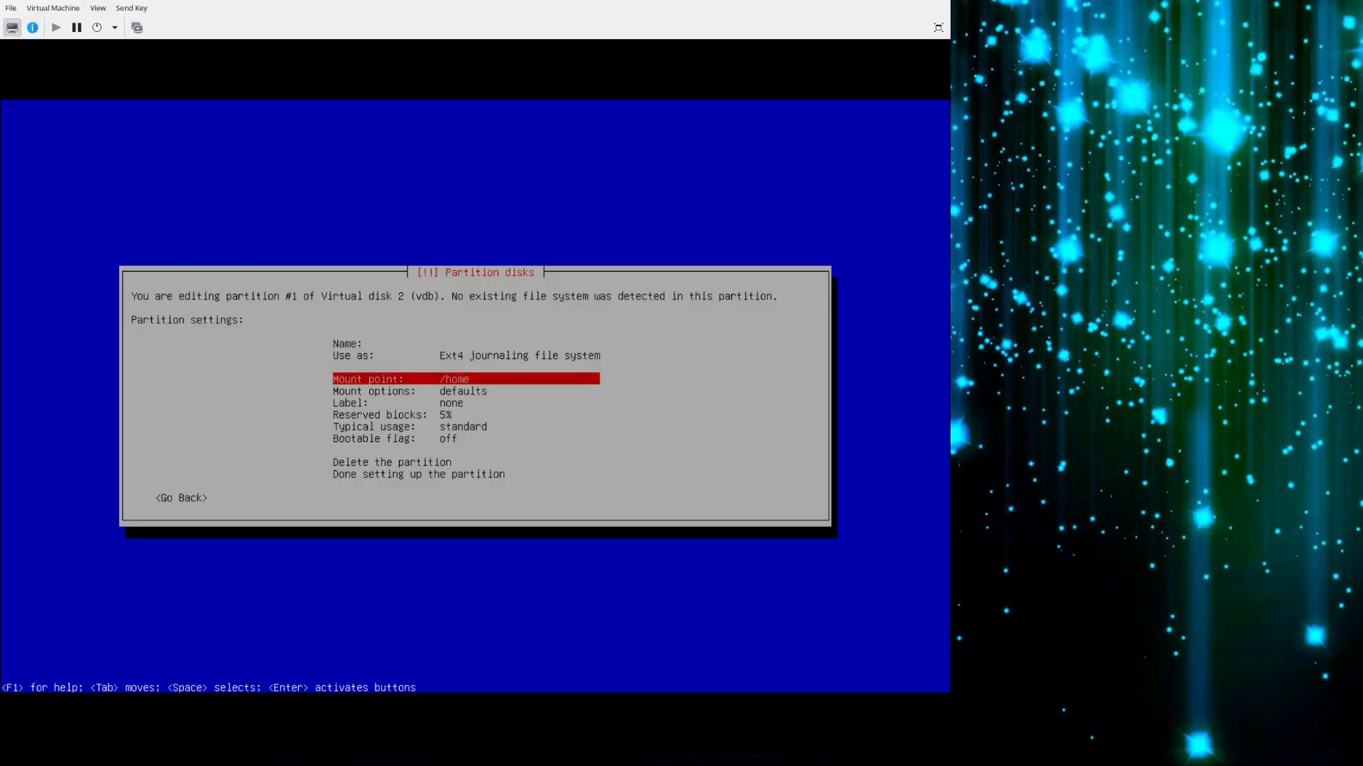
pyautogui.press('Down')
pyautogui.press('Down')
pyautogui.press('Down')
pyautogui.press('Down')
pyautogui.press('Down')
pyautogui.press('Down')
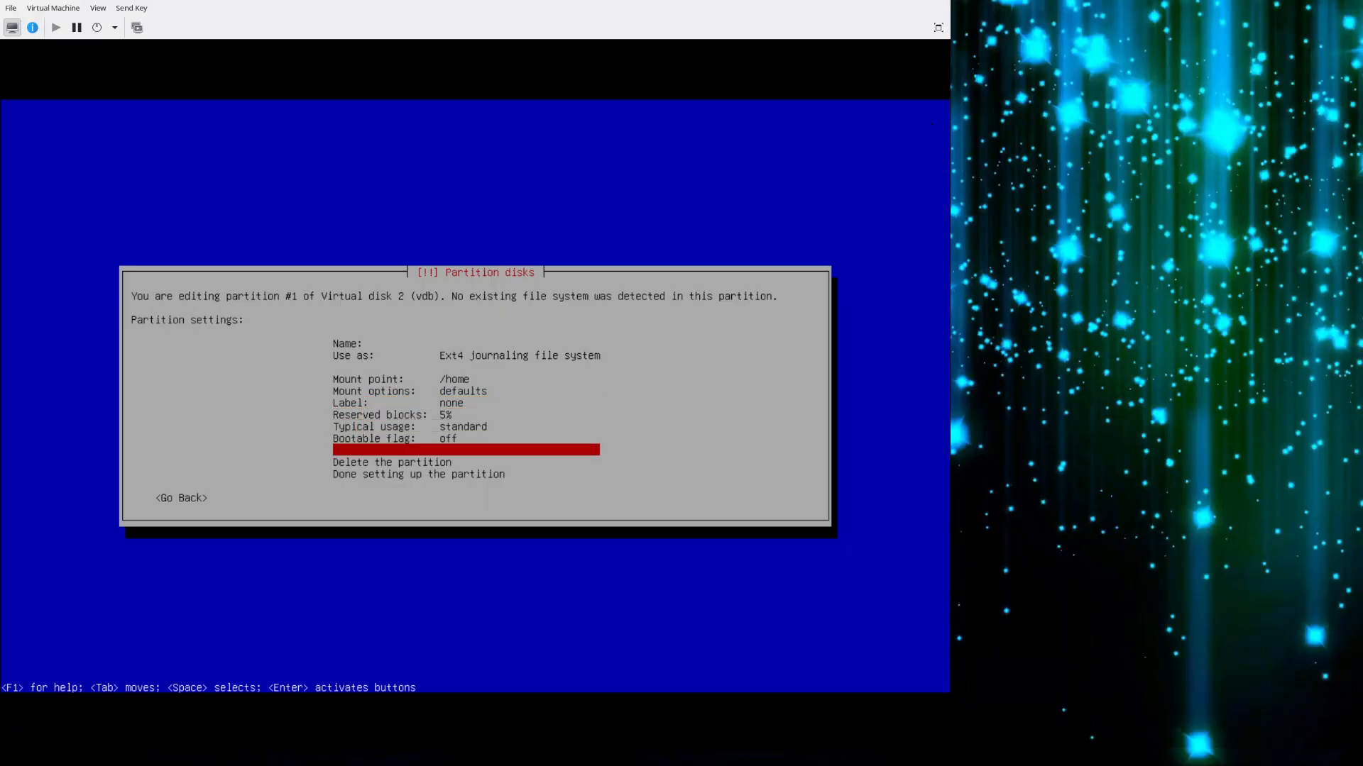
pyautogui.press('Down')
pyautogui.press('Return')
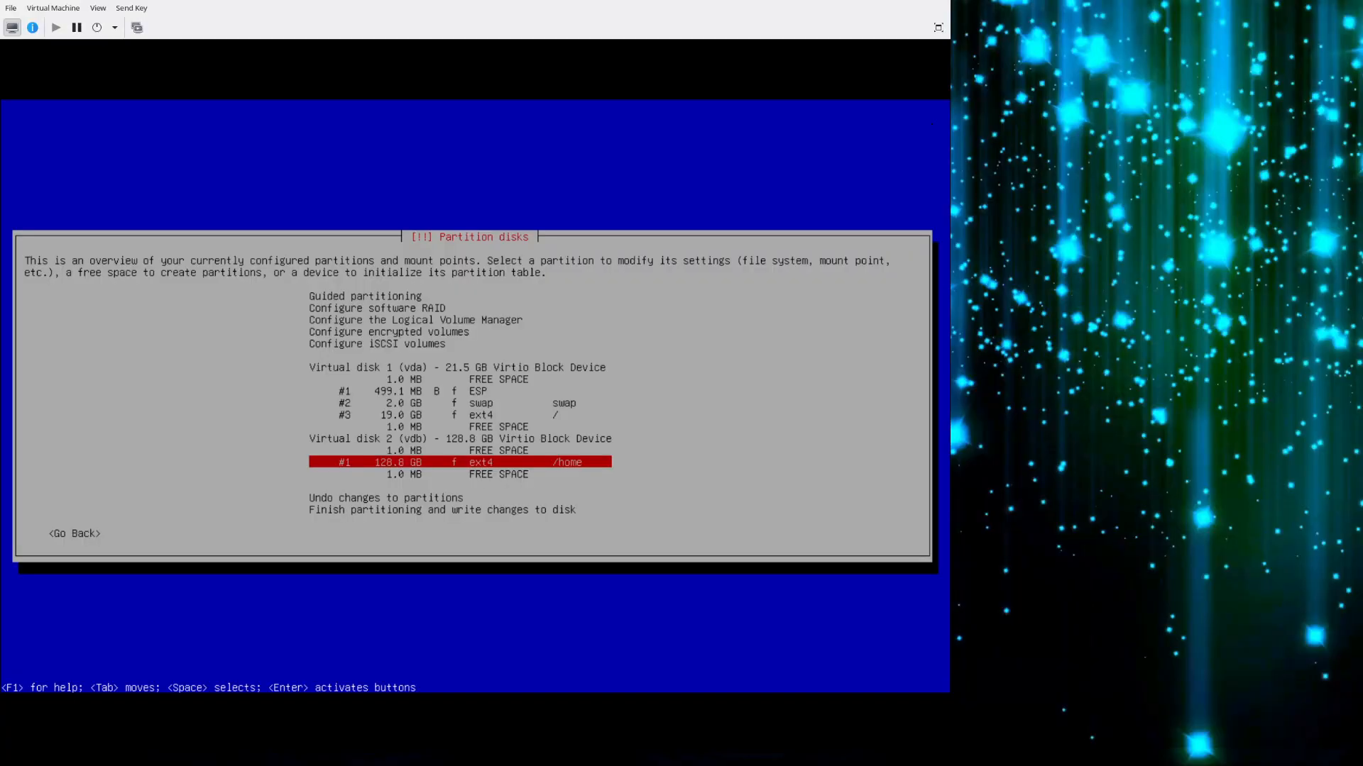
# Review the partitions of Virtual disk 1 (vda) and Virtual disk 2 (vdb) with their file systems and mount points.
pyautogui.press('Up')
pyautogui.press('Up')
pyautogui.press('Up')
pyautogui.press('Up')
pyautogui.press('Up')
pyautogui.press('Up')
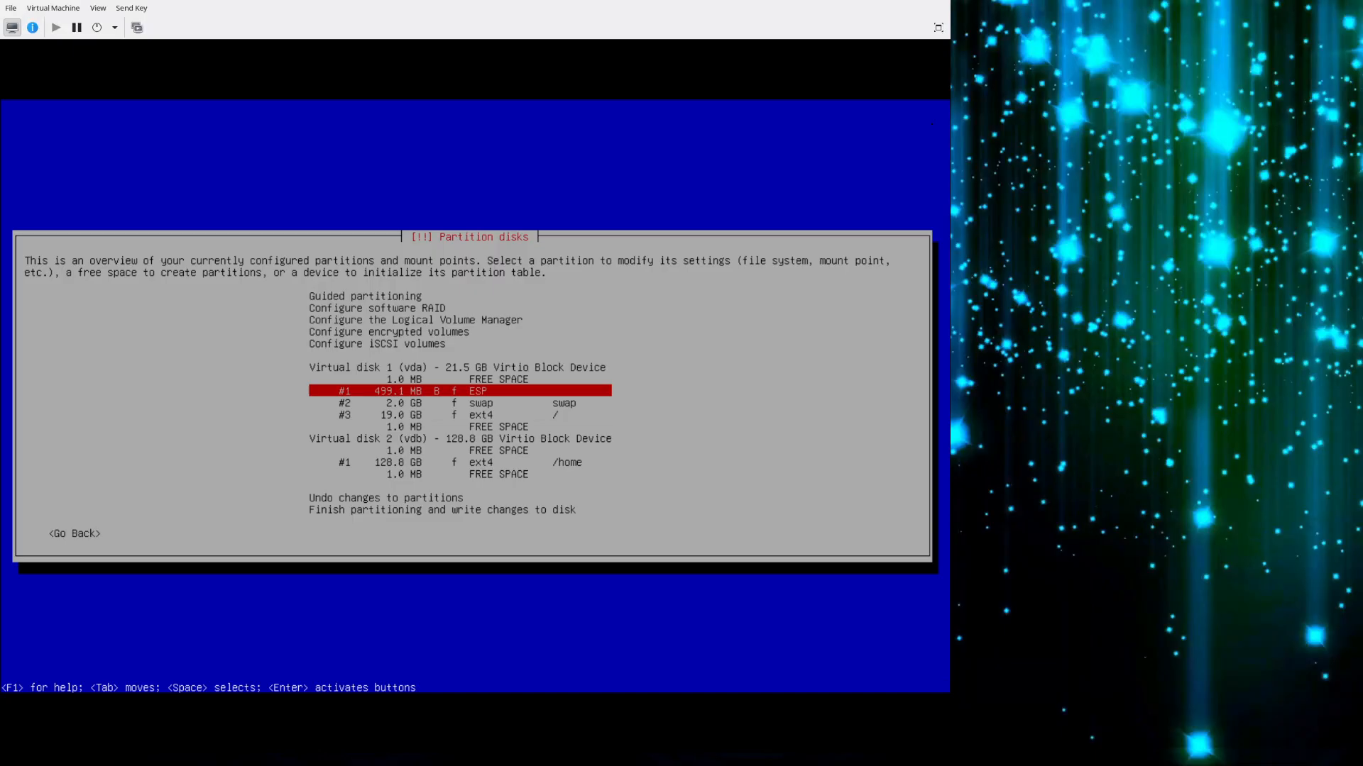
pyautogui.press('Down')
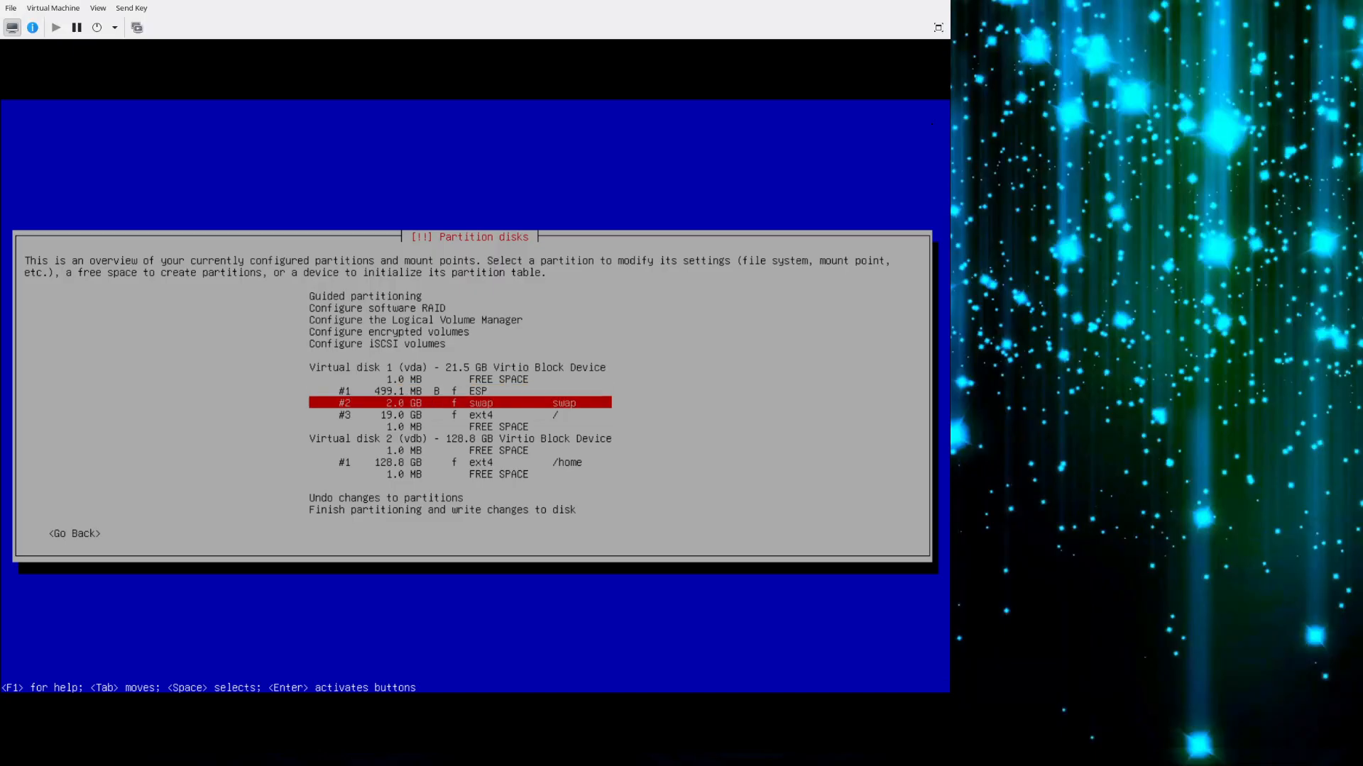
pyautogui.press('Down')
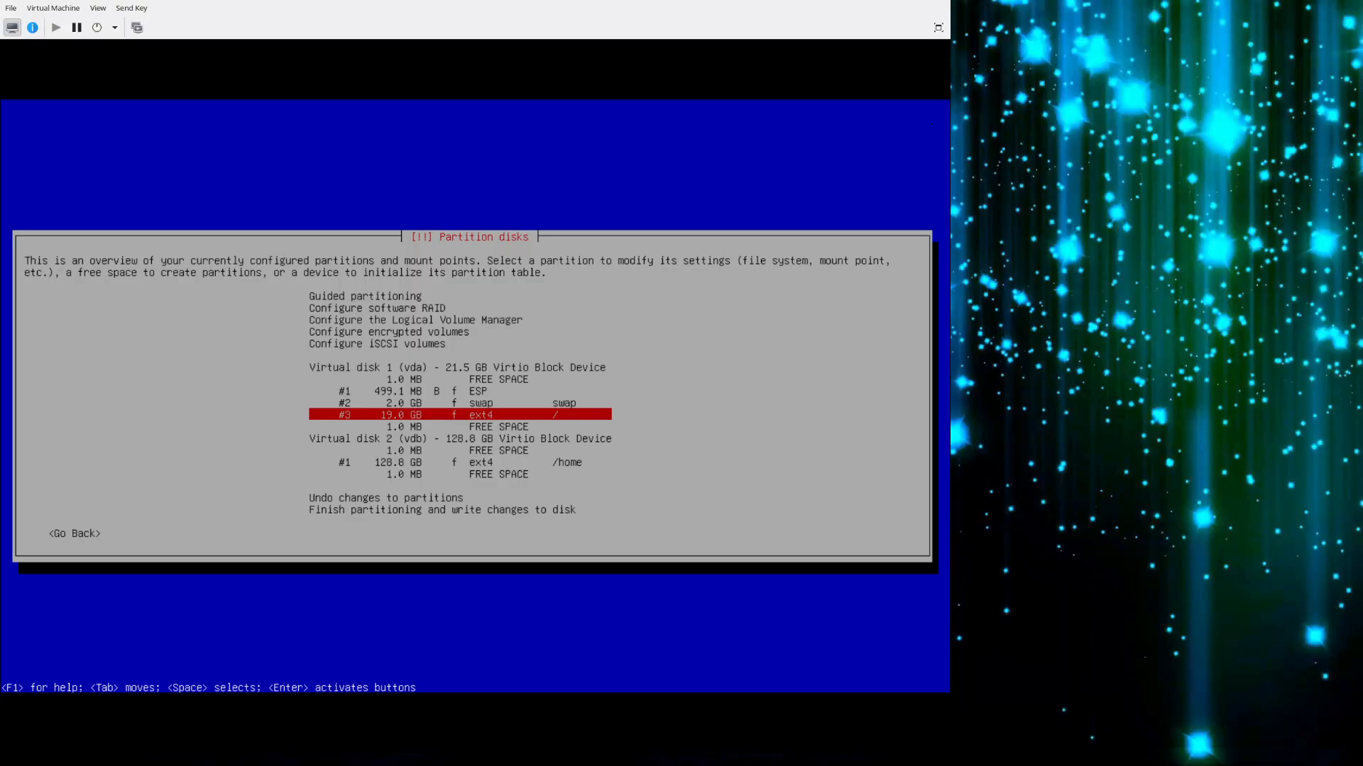
pyautogui.press('Down')
pyautogui.press('Down')
pyautogui.press('Down')
pyautogui.press('Down')
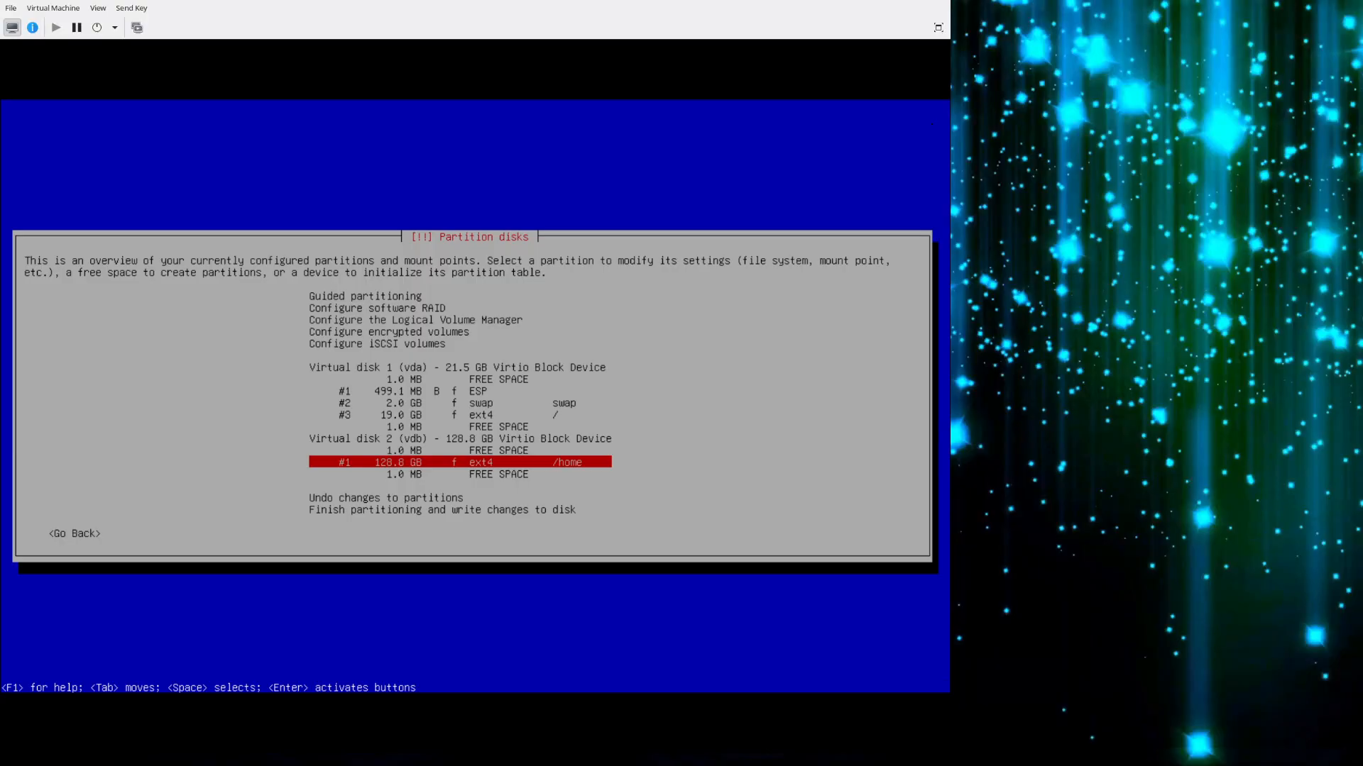
# Finish partitioning and write the changes to both virtual disks.
pyautogui.press('Up')
pyautogui.press('Down')
pyautogui.press('Down')
pyautogui.press('Down')
pyautogui.press('Down')
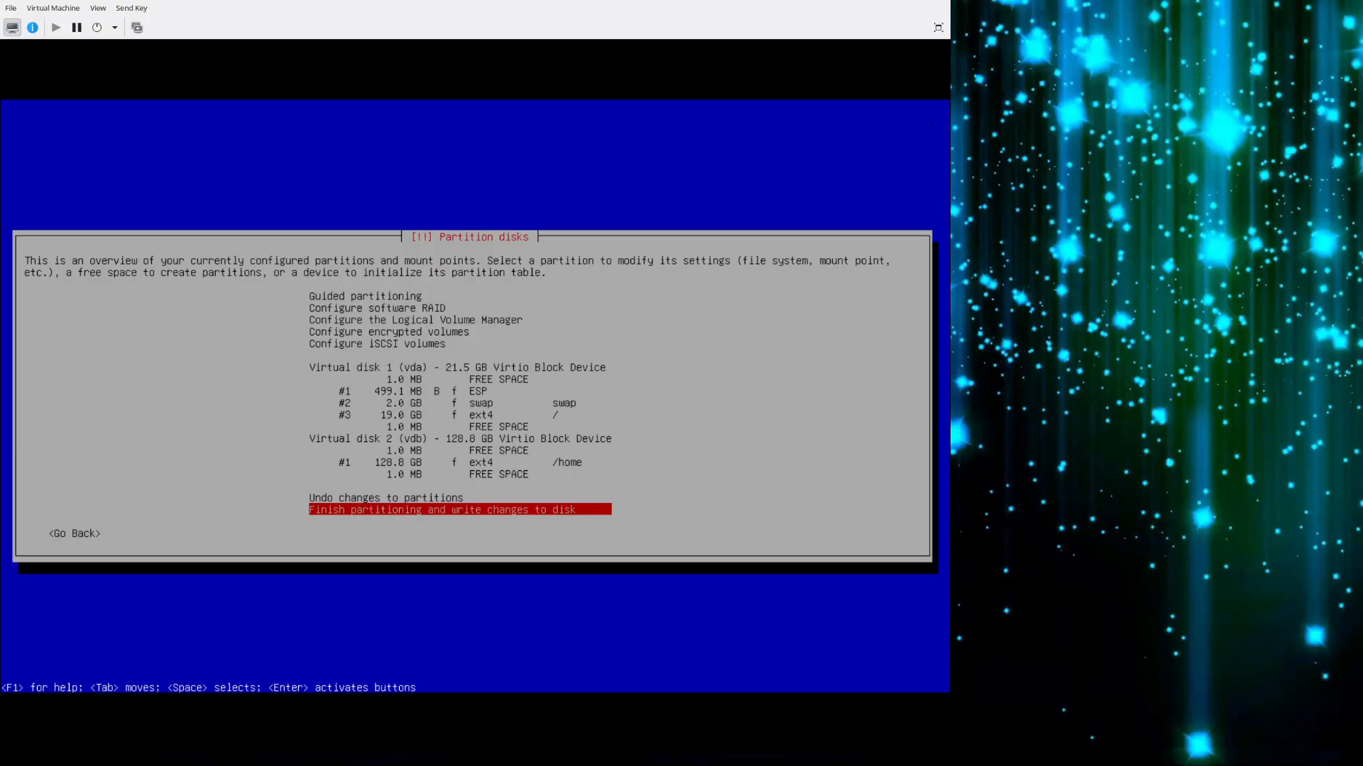
pyautogui.press('Return')
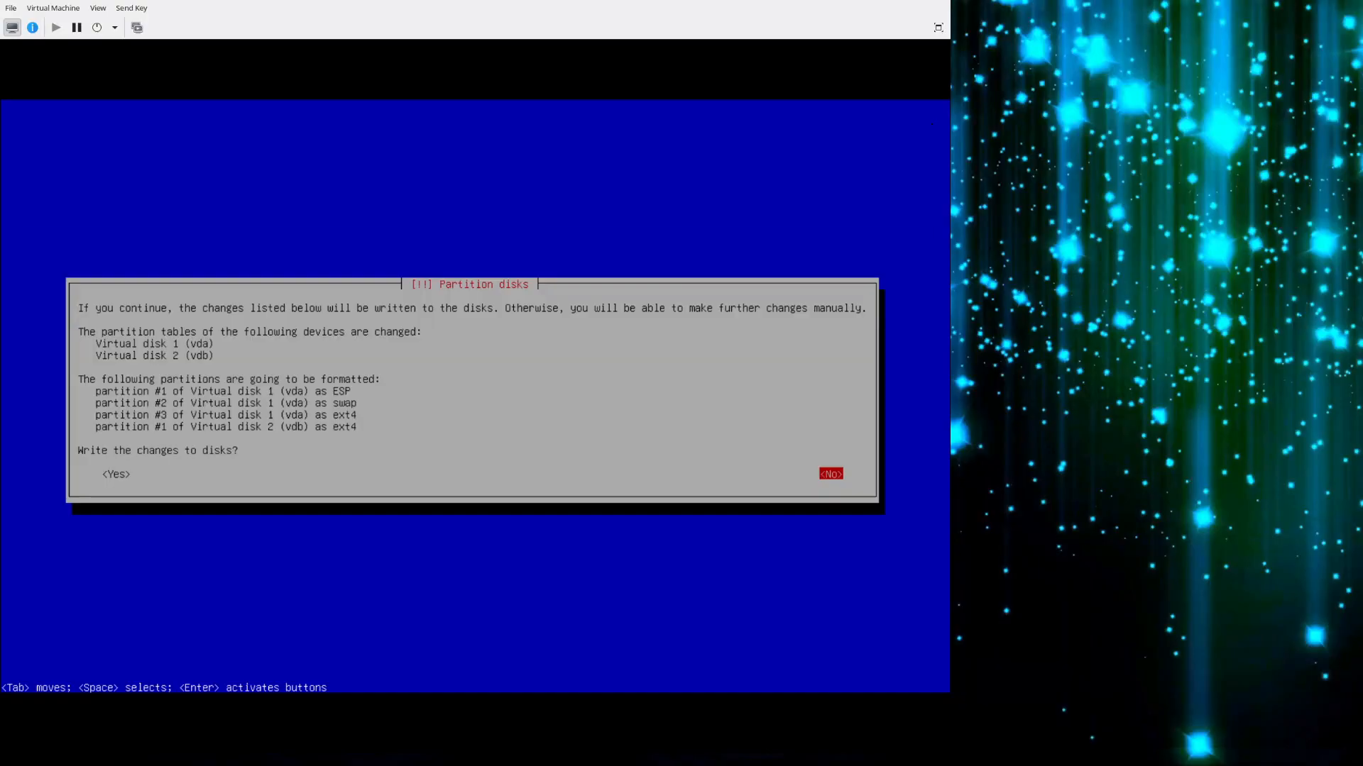
pyautogui.press('Tab')
pyautogui.press('Return')
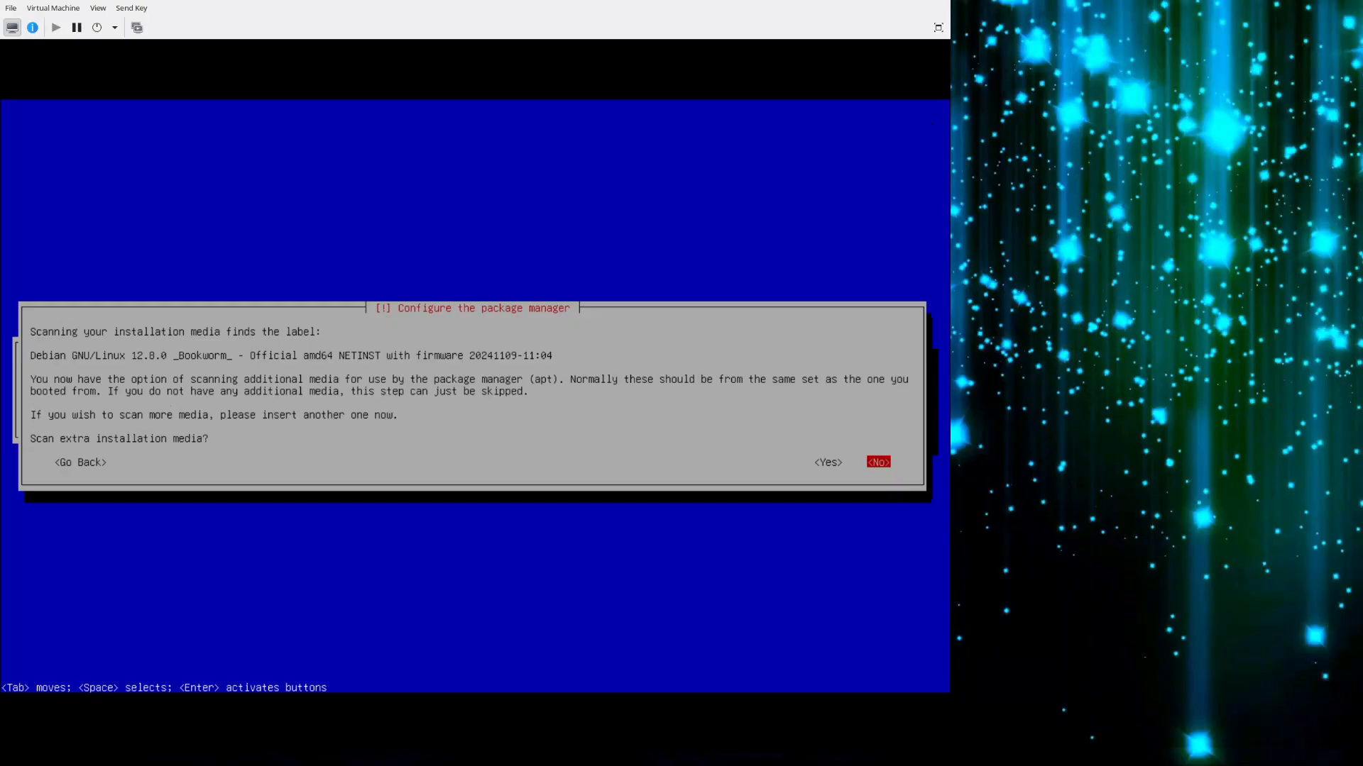
# Configure the package manager with no extra installation media, the United States mirror deb.debian.org and no HTTP proxy.
pyautogui.press('Return')
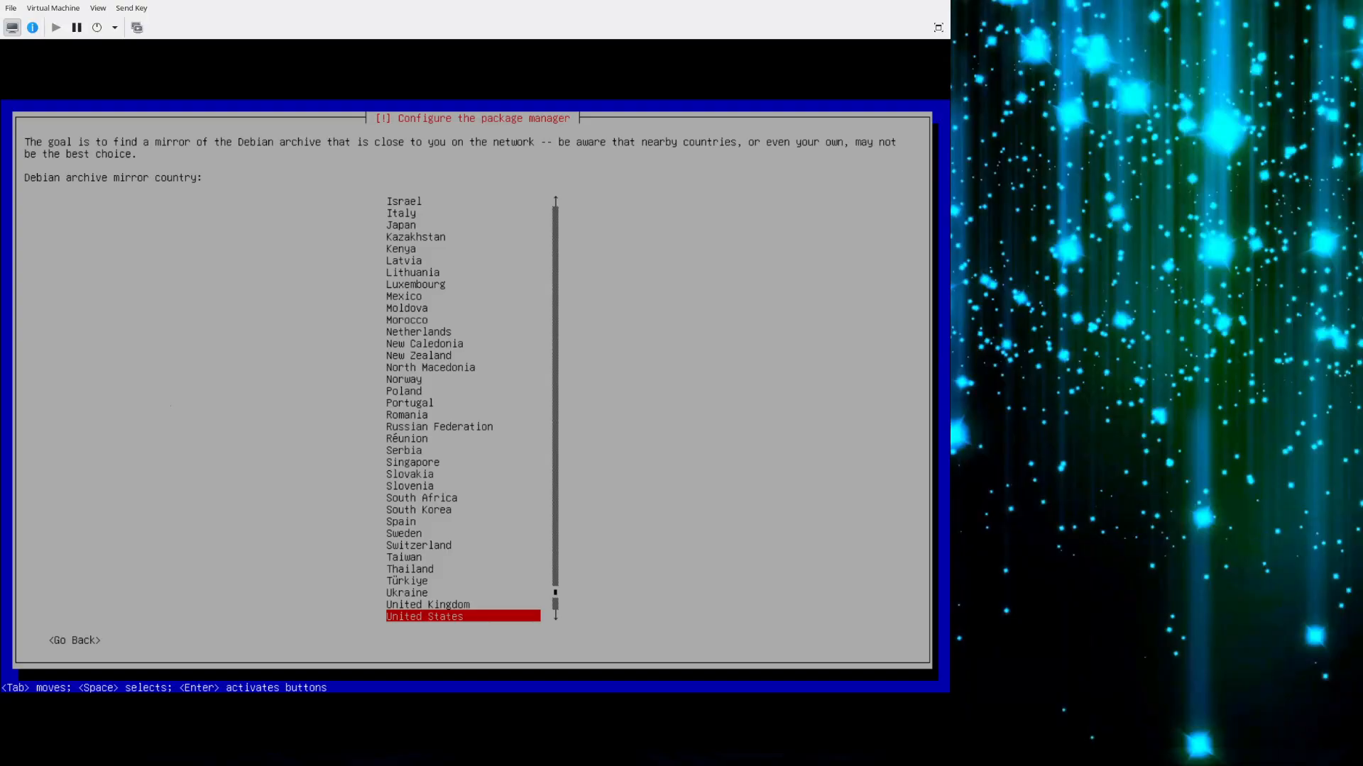
pyautogui.press('Return')
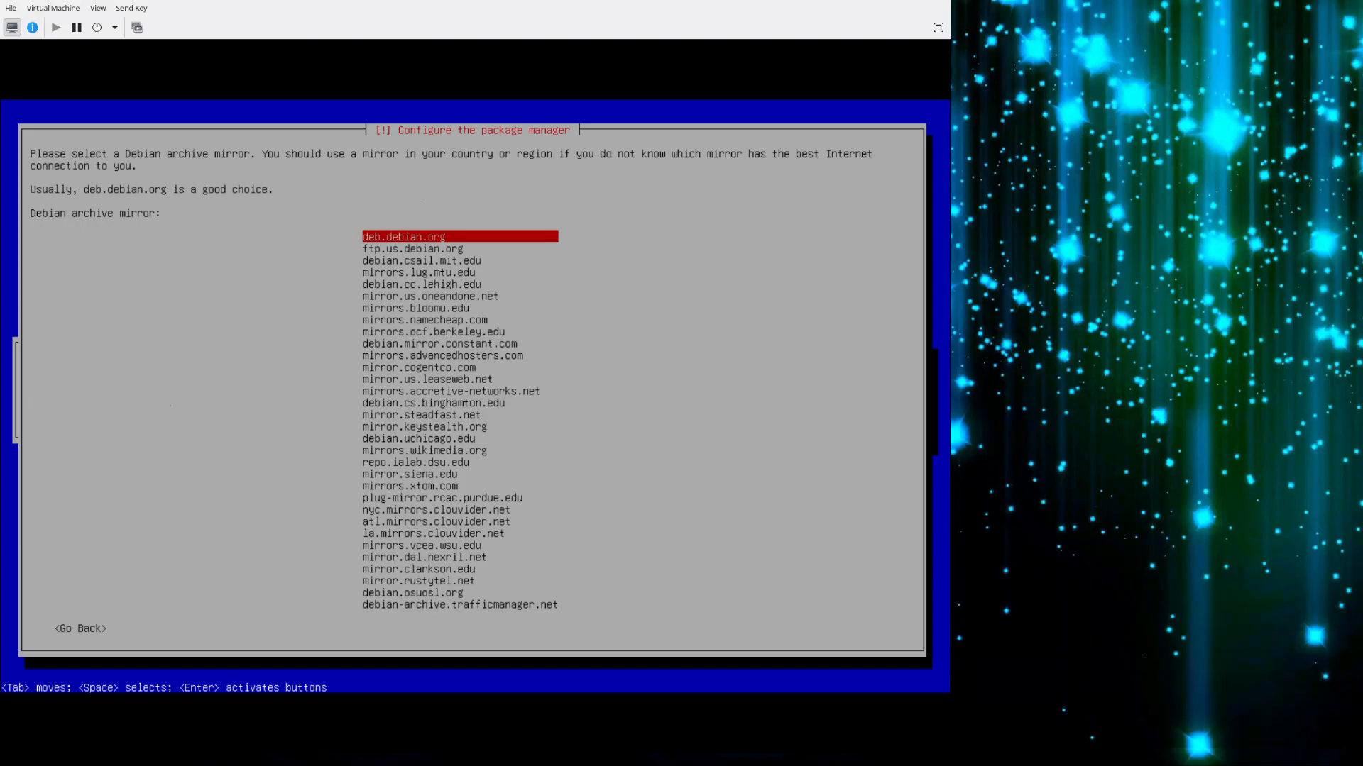
pyautogui.press('Down')
pyautogui.press('Down')
pyautogui.press('Down')
pyautogui.press('Down')
pyautogui.press('Up')
pyautogui.press('Up')
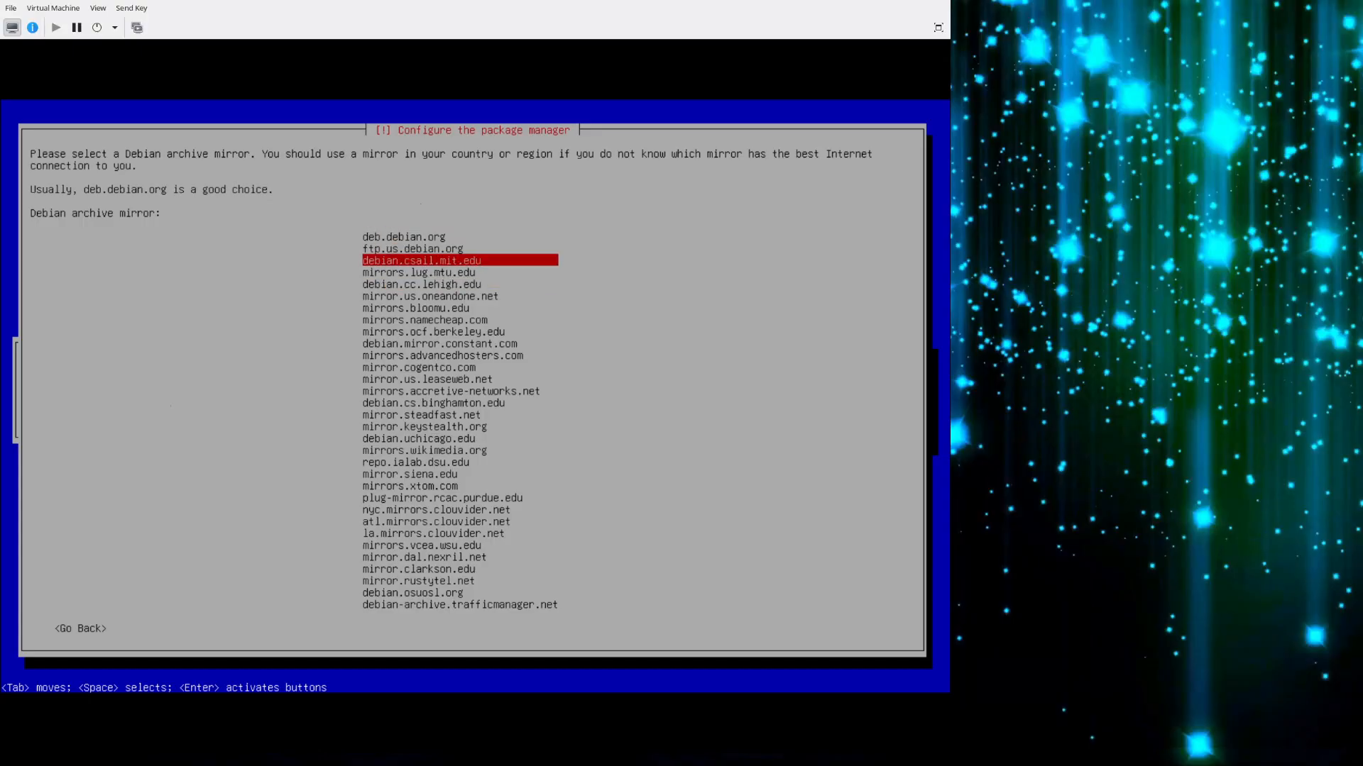
pyautogui.press('Down')
pyautogui.press('Up')
pyautogui.press('Up')
pyautogui.press('Up')
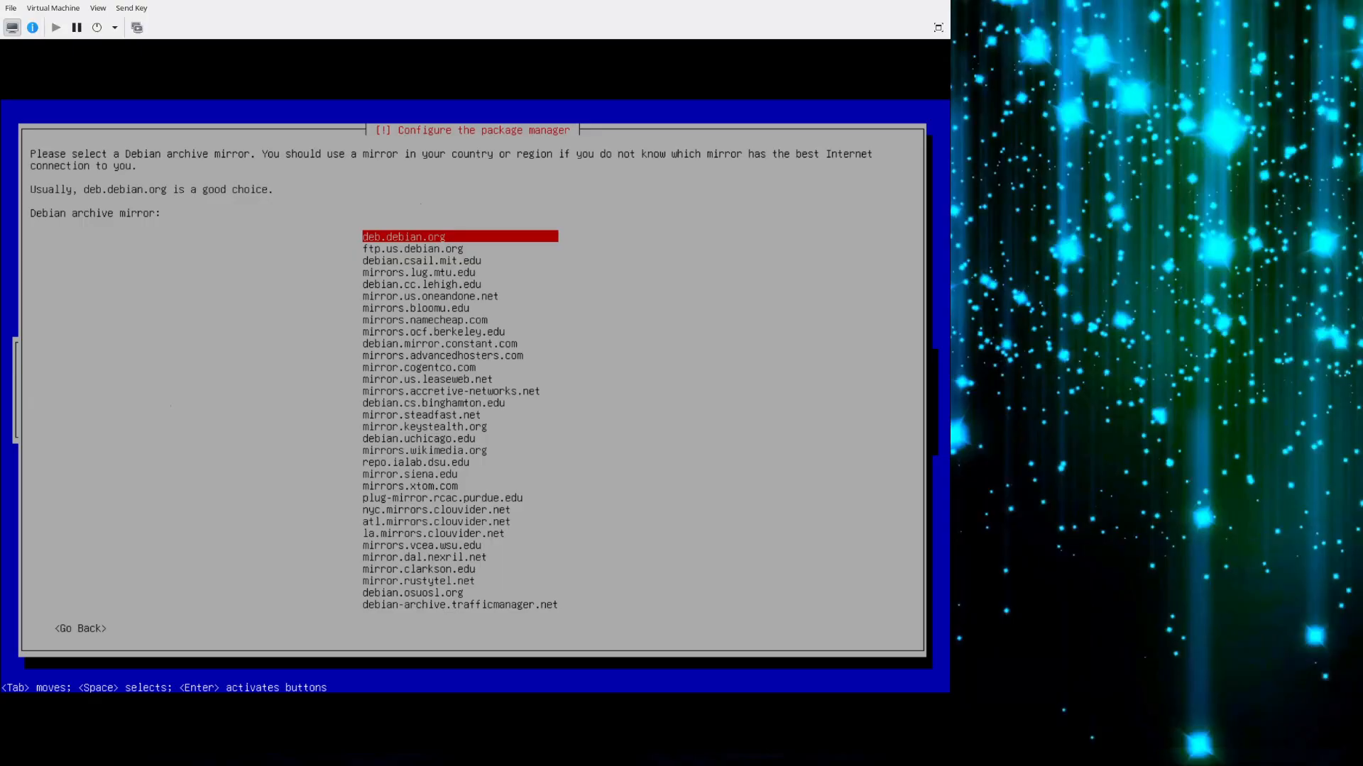
pyautogui.press('Return')
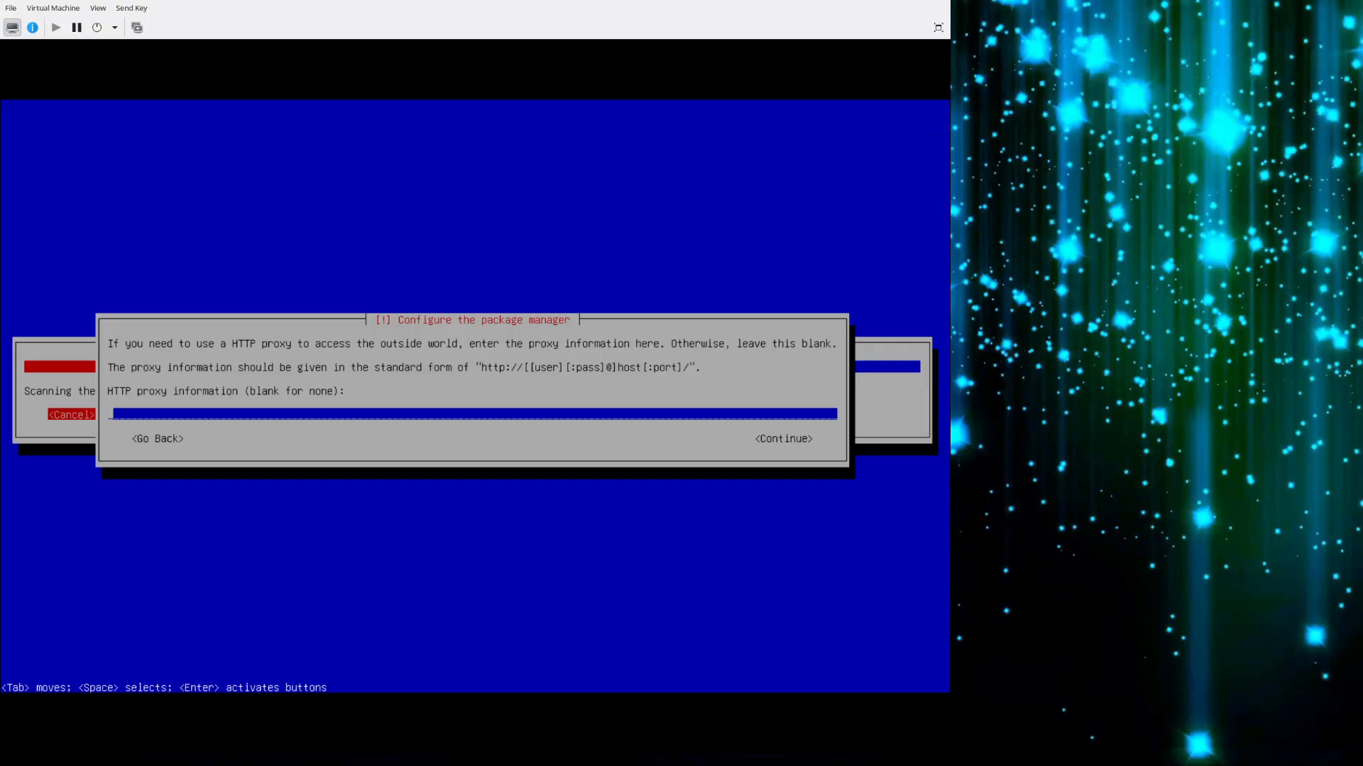
pyautogui.press('Return')
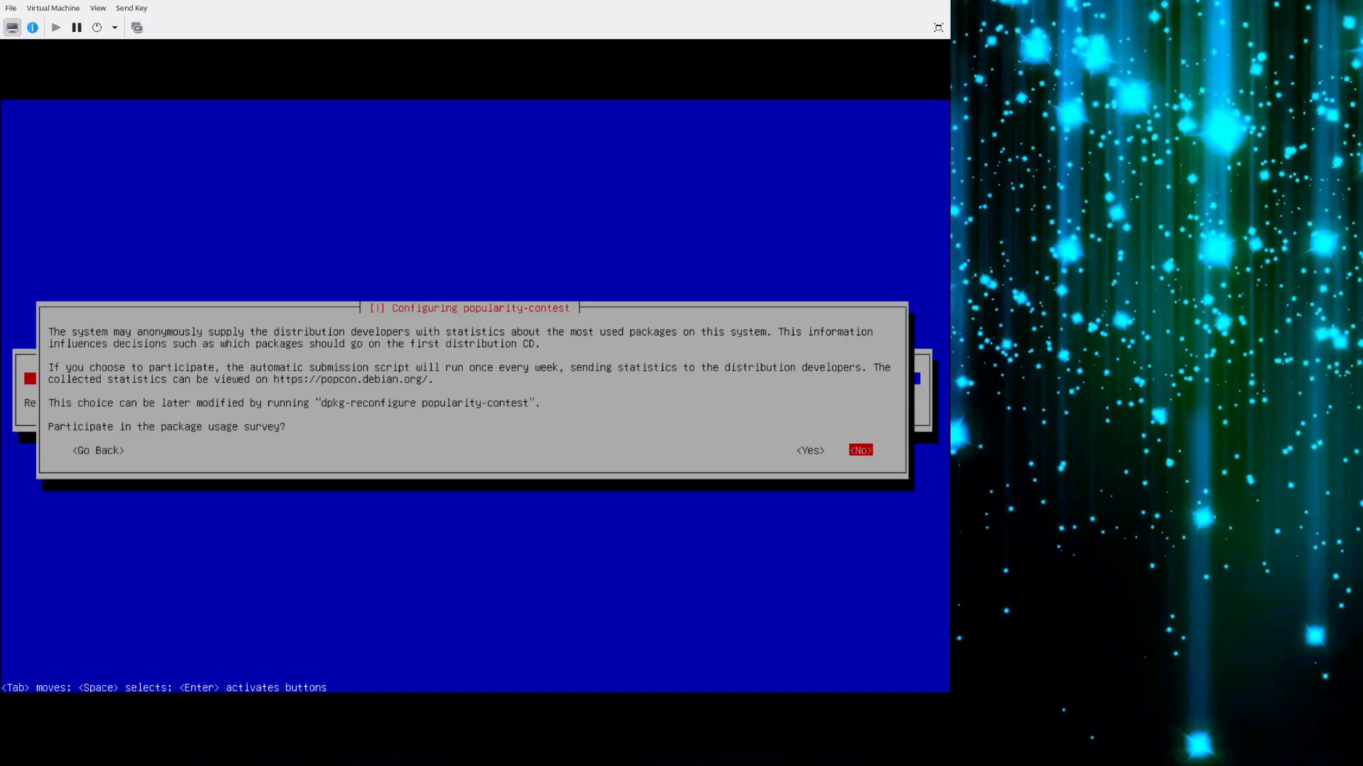
# Decline the package usage survey and install the software selection without the Debian desktop environment and GNOME.
pyautogui.press('Return')
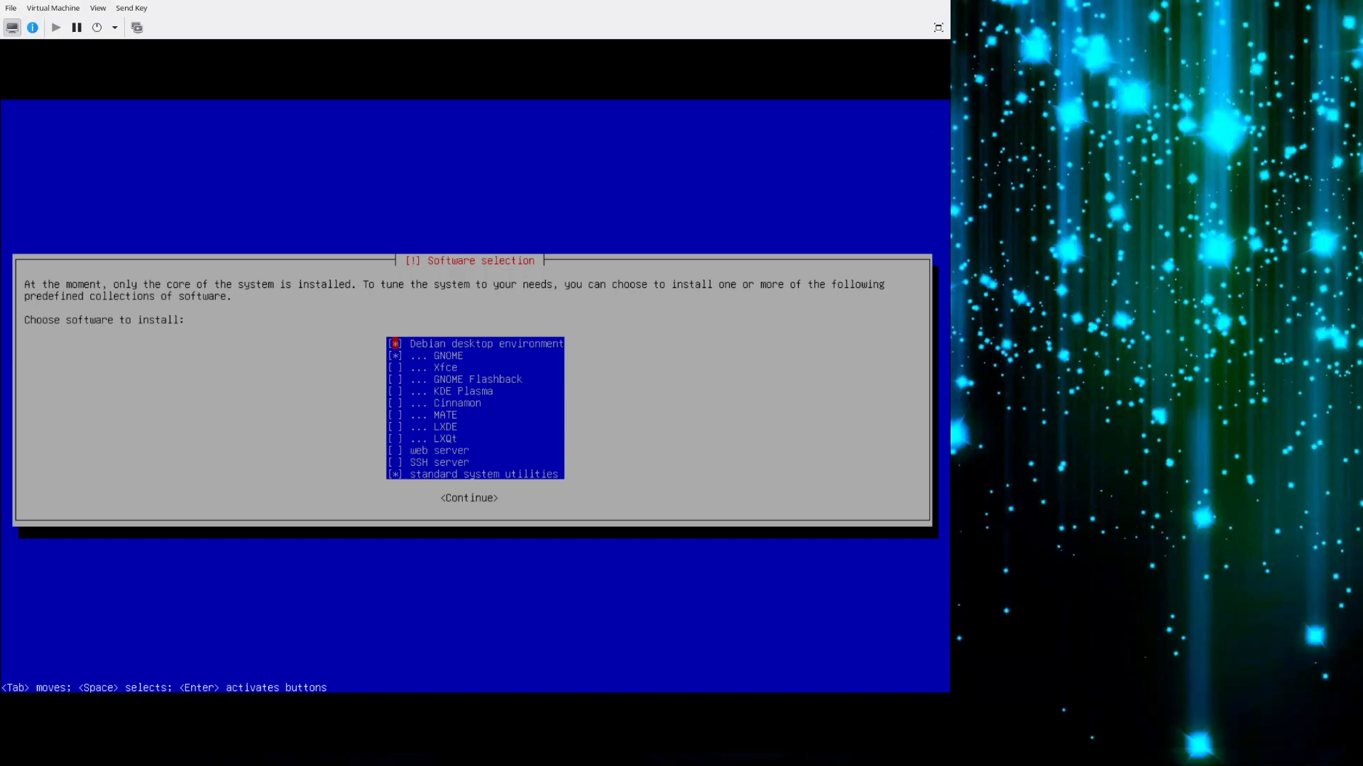
pyautogui.press('Down')
pyautogui.press('Up')
pyautogui.press('space')
pyautogui.press('Down')
pyautogui.press('space')
pyautogui.press('Down')
pyautogui.press('space')
pyautogui.press('Down')
pyautogui.press('space')
pyautogui.press('Up')
pyautogui.press('space')
pyautogui.press('Up')
pyautogui.press('space')
pyautogui.press('Up')
pyautogui.press('space')
pyautogui.press('Down')
pyautogui.press('Down')
pyautogui.press('Down')
pyautogui.press('Down')
pyautogui.press('Down')
pyautogui.press('Down')
pyautogui.press('Down')
pyautogui.press('Down')
pyautogui.press('Down')
pyautogui.press('Down')
pyautogui.press('Down')
pyautogui.press('Up')
pyautogui.press('Up')
pyautogui.press('Up')
pyautogui.press('Up')
pyautogui.press('Up')
pyautogui.press('Up')
pyautogui.press('Up')
pyautogui.press('Up')
pyautogui.press('Return')
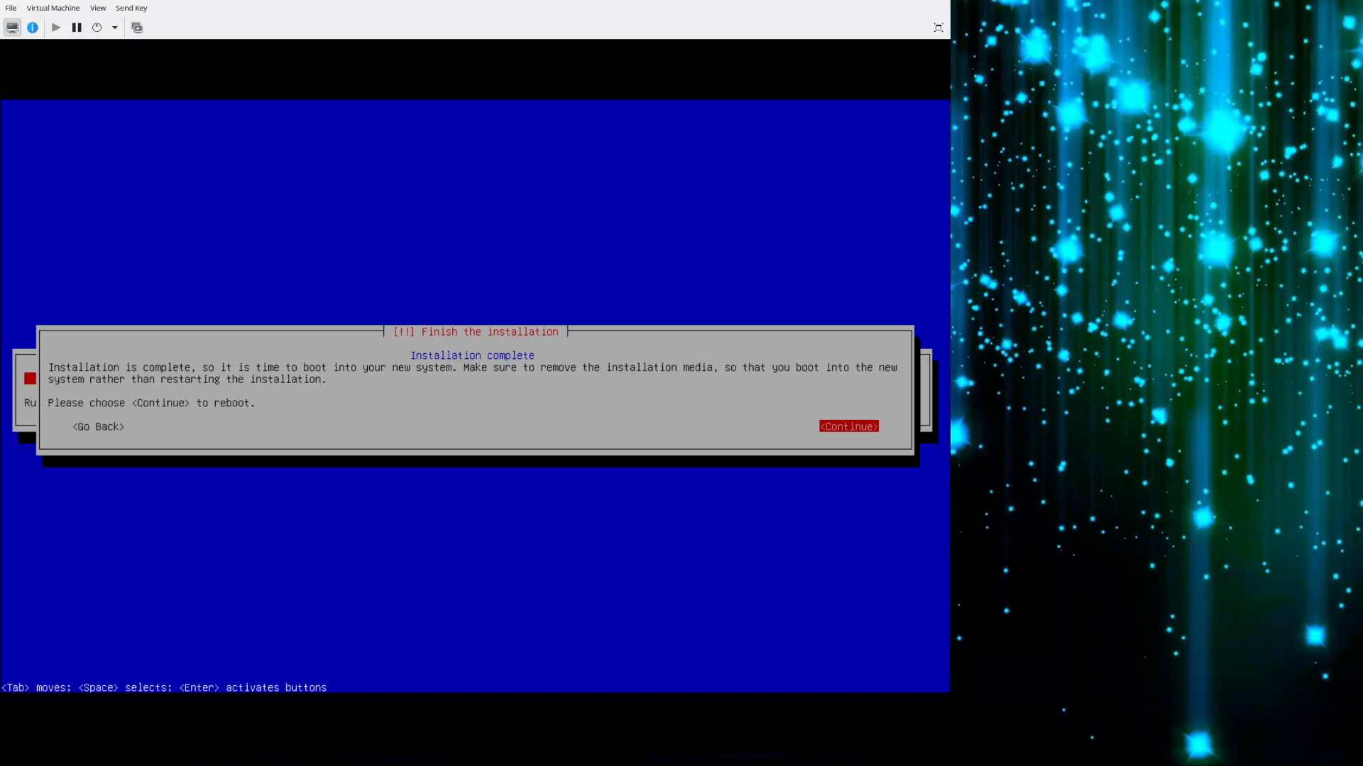
# Reboot into the newly installed Debian GNU/Linux and log in as ltl with the account password.
pyautogui.press('Return')
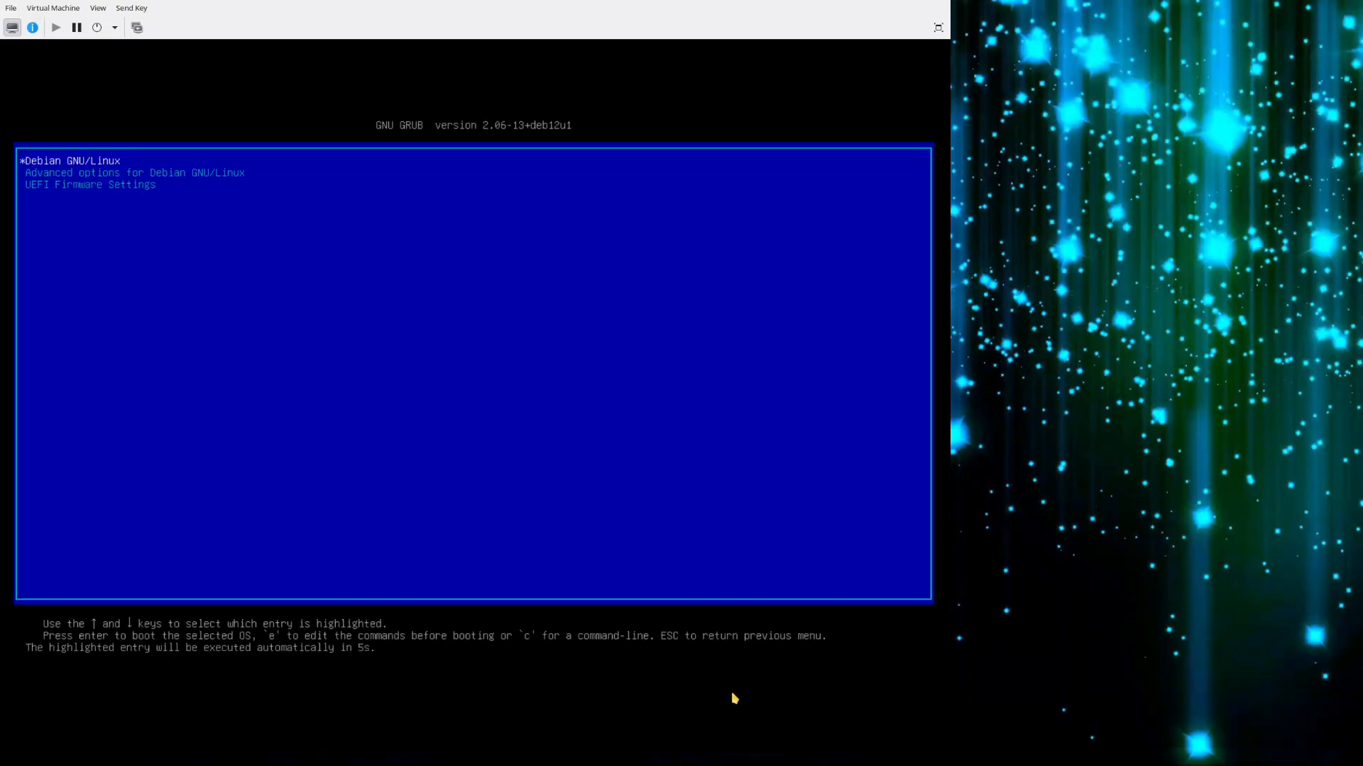
pyautogui.press('Return')
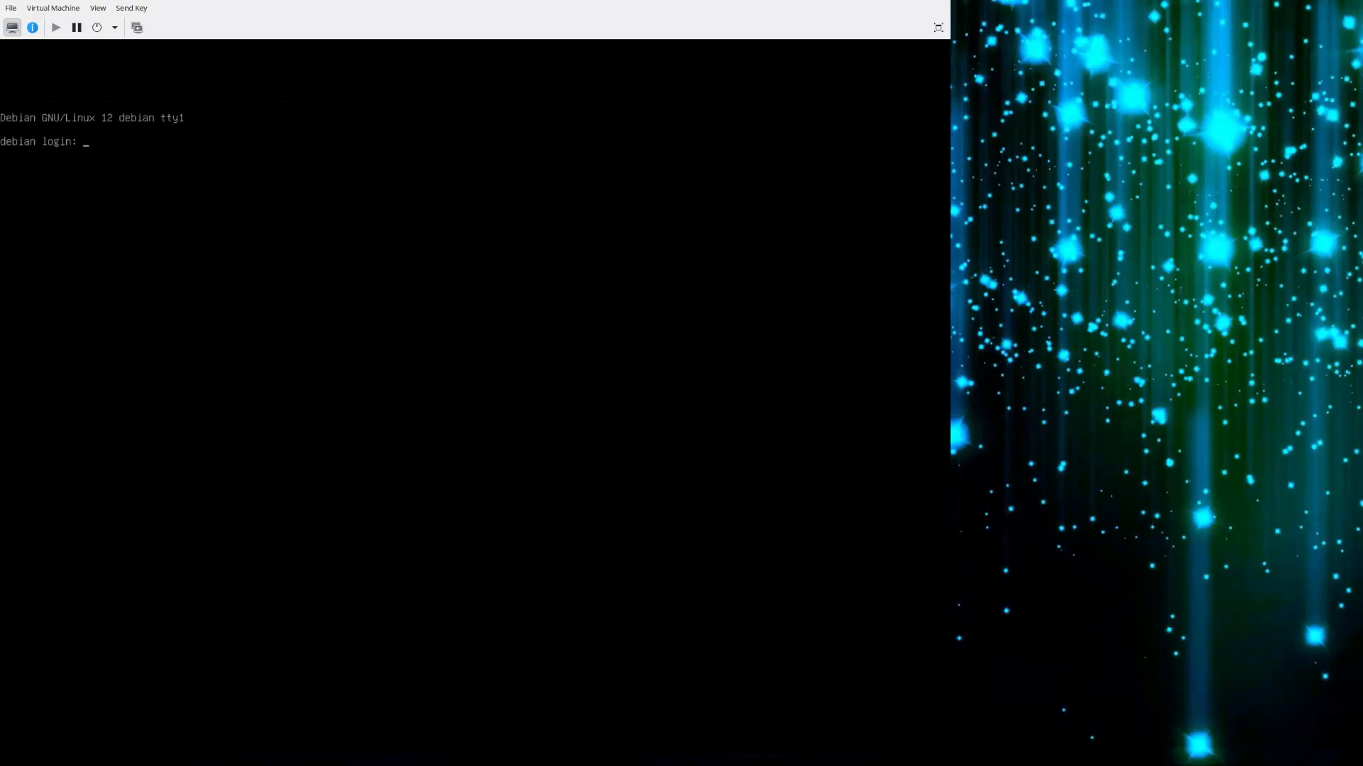
pyautogui.write('ltl')
pyautogui.press('Return')
pyautogui.press('Return')
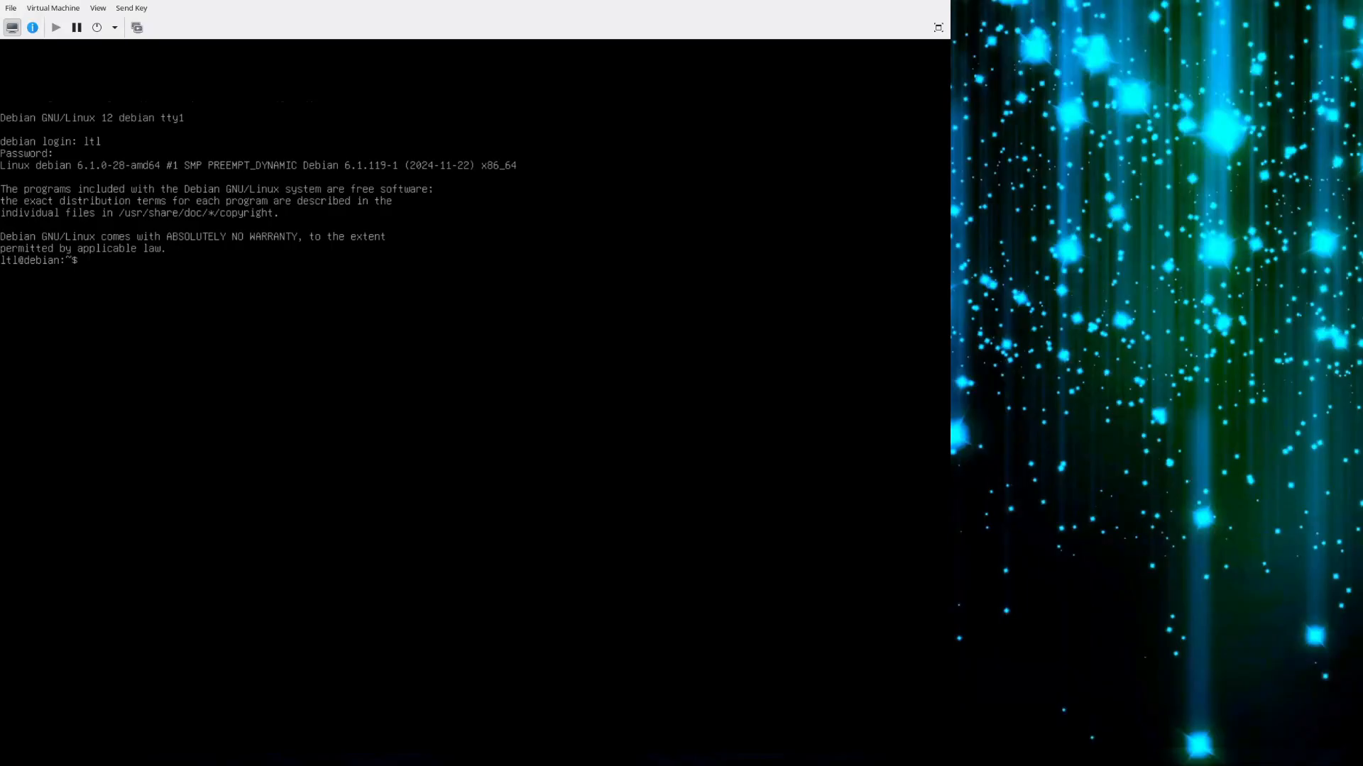
# Clear the terminal and show the mounted file systems and their disk usage with df -h.
pyautogui.hotkey('ctrl', 'l')
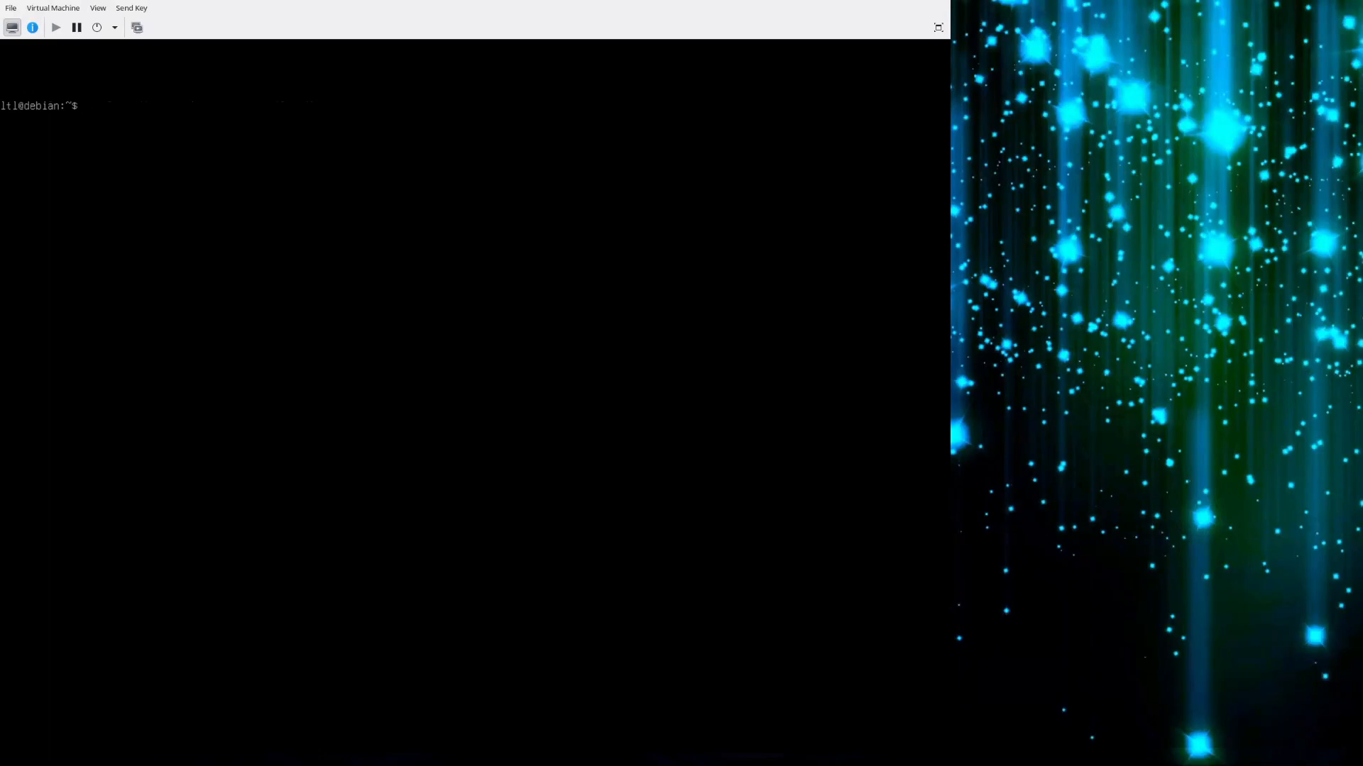
pyautogui.write('df -h')
pyautogui.press('Return')
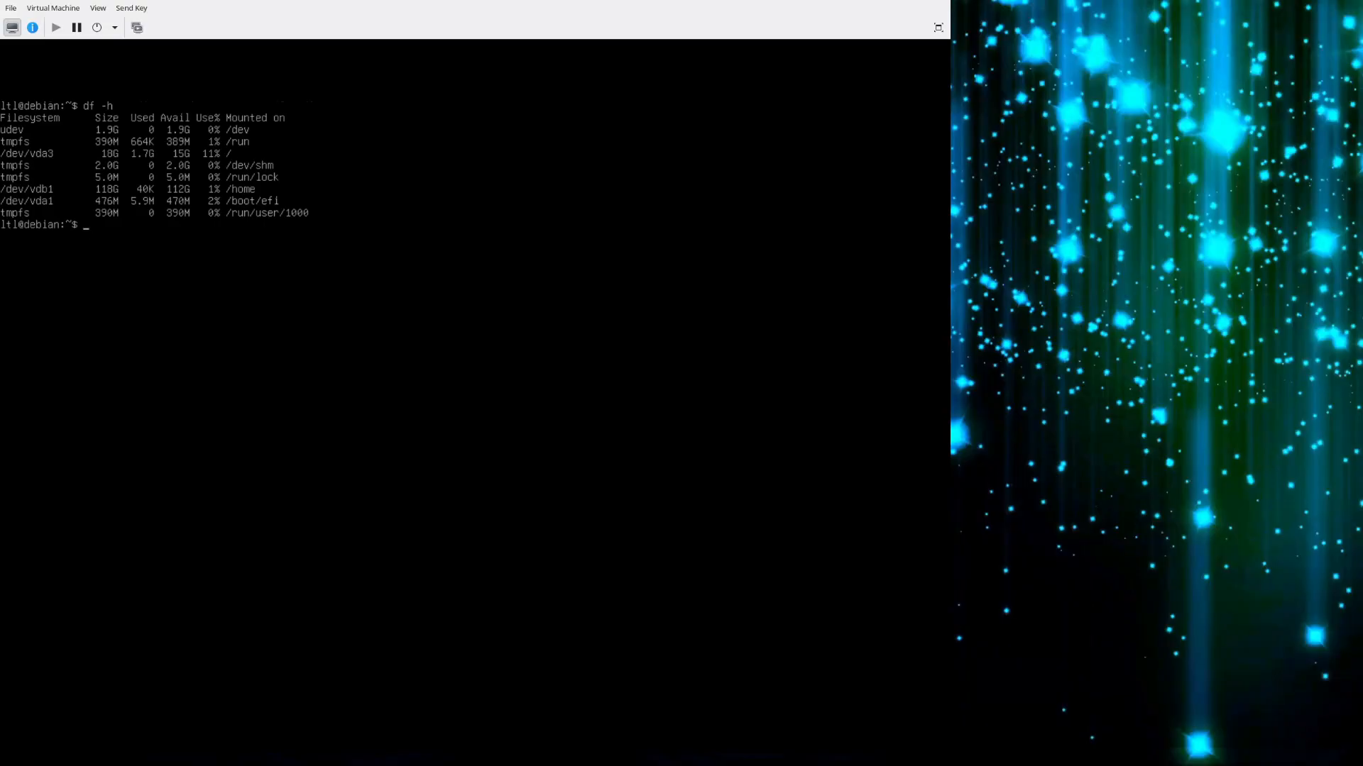
# List the disk usage without the tmpfs entries by running df -h | grep -v tmpfs on a cleared terminal.
pyautogui.hotkey('ctrl', 'l')
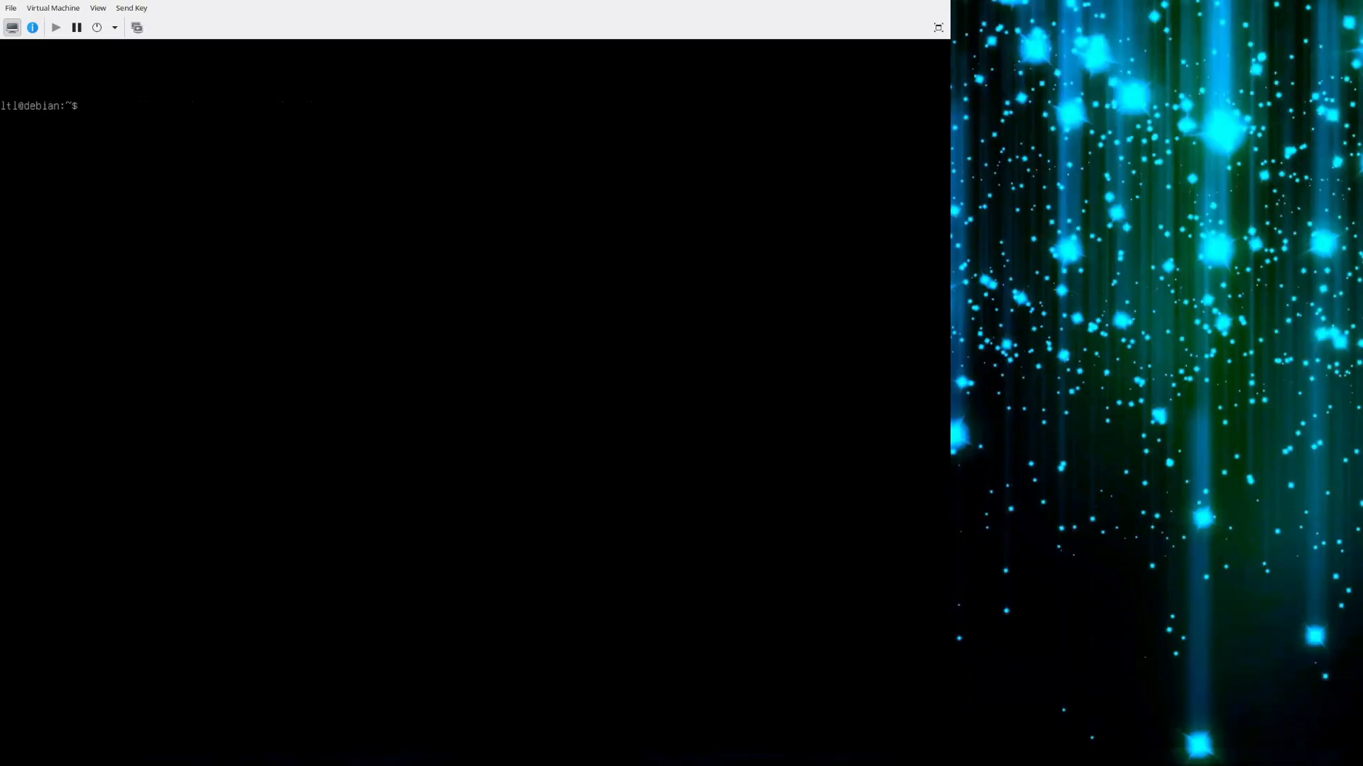
pyautogui.write('df -h | grep -v tmpfs')
pyautogui.press('Return')
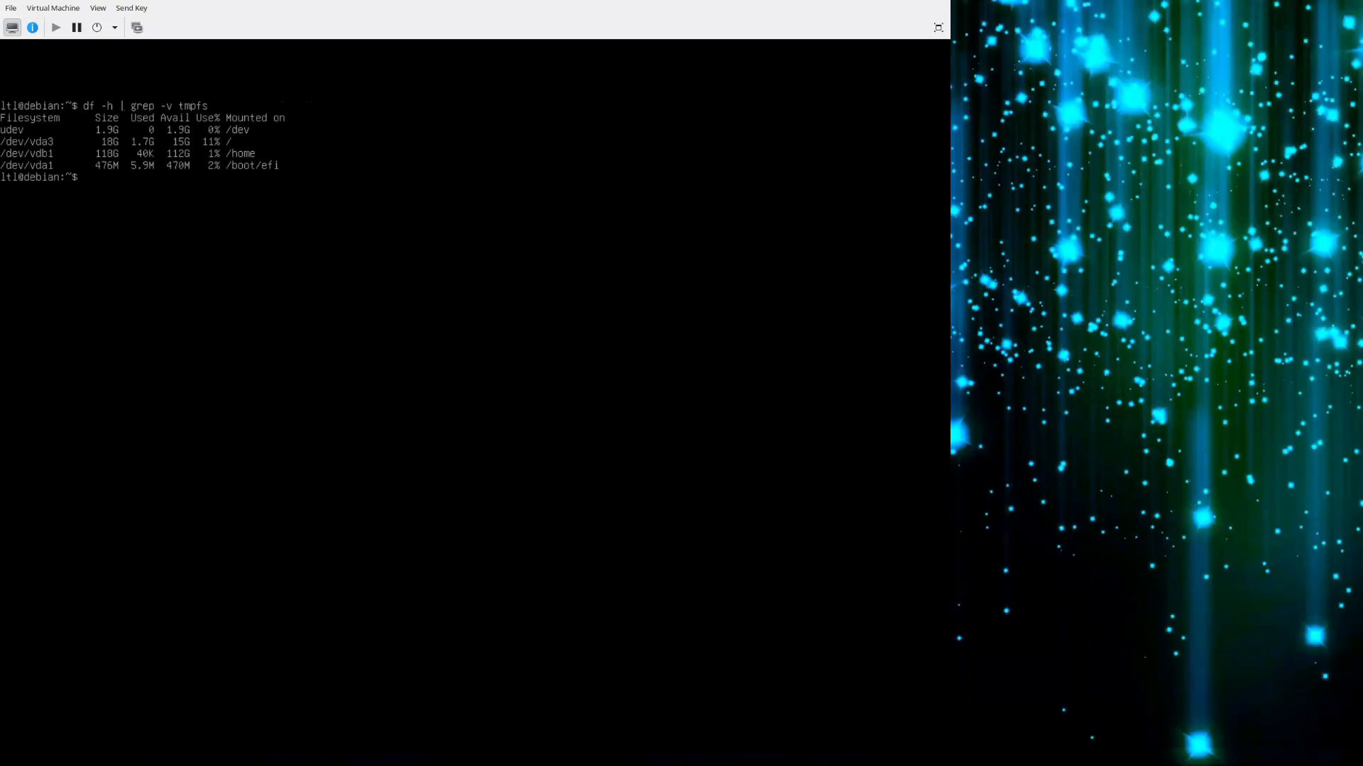
# Rerun the filtered disk usage listing with | grep -v udev added to exclude the udev entry as well.
pyautogui.hotkey('ctrl', 'l')
pyautogui.press('Up')
pyautogui.write('| grep -v udev')
pyautogui.press('Return')
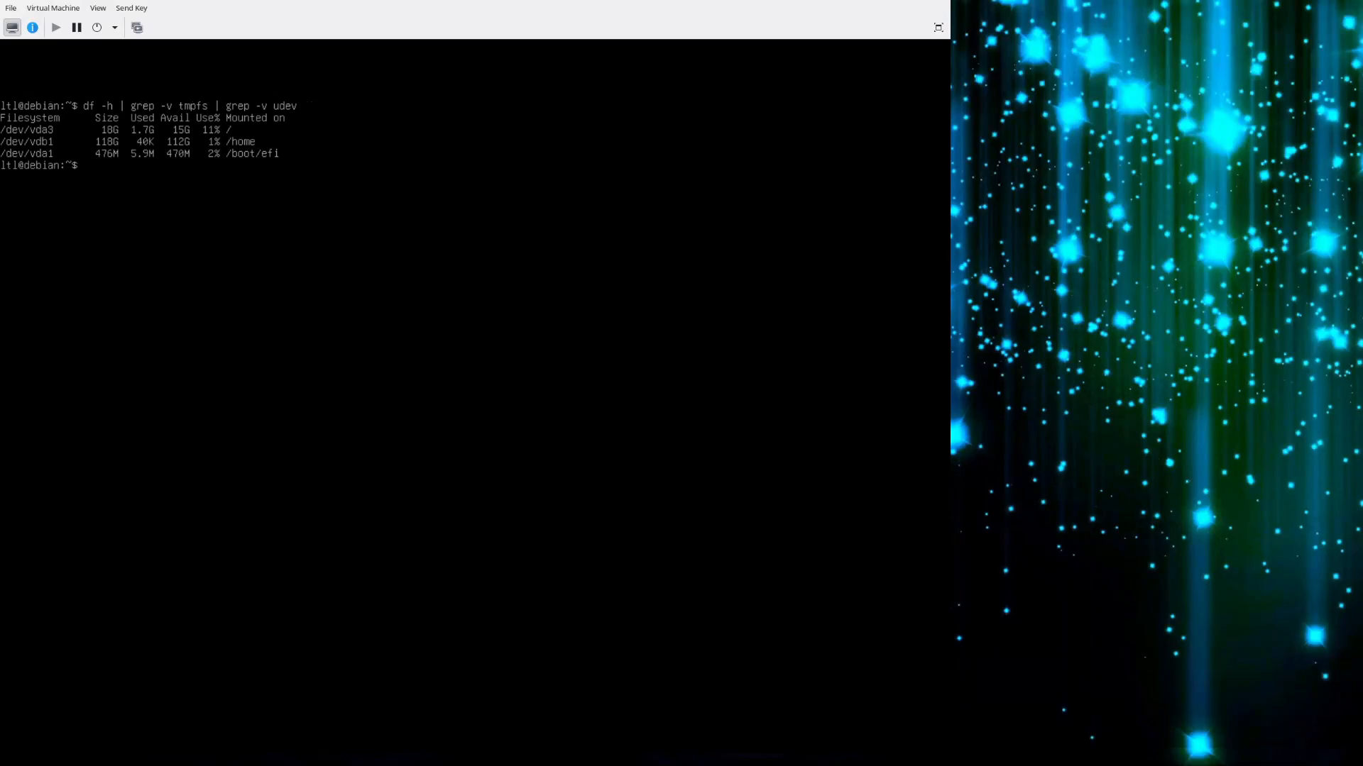
# Run sudo tasksel on a cleared terminal to look over the installable software collections, and cancel it without selecting any.
pyautogui.hotkey('ctrl', 'l')
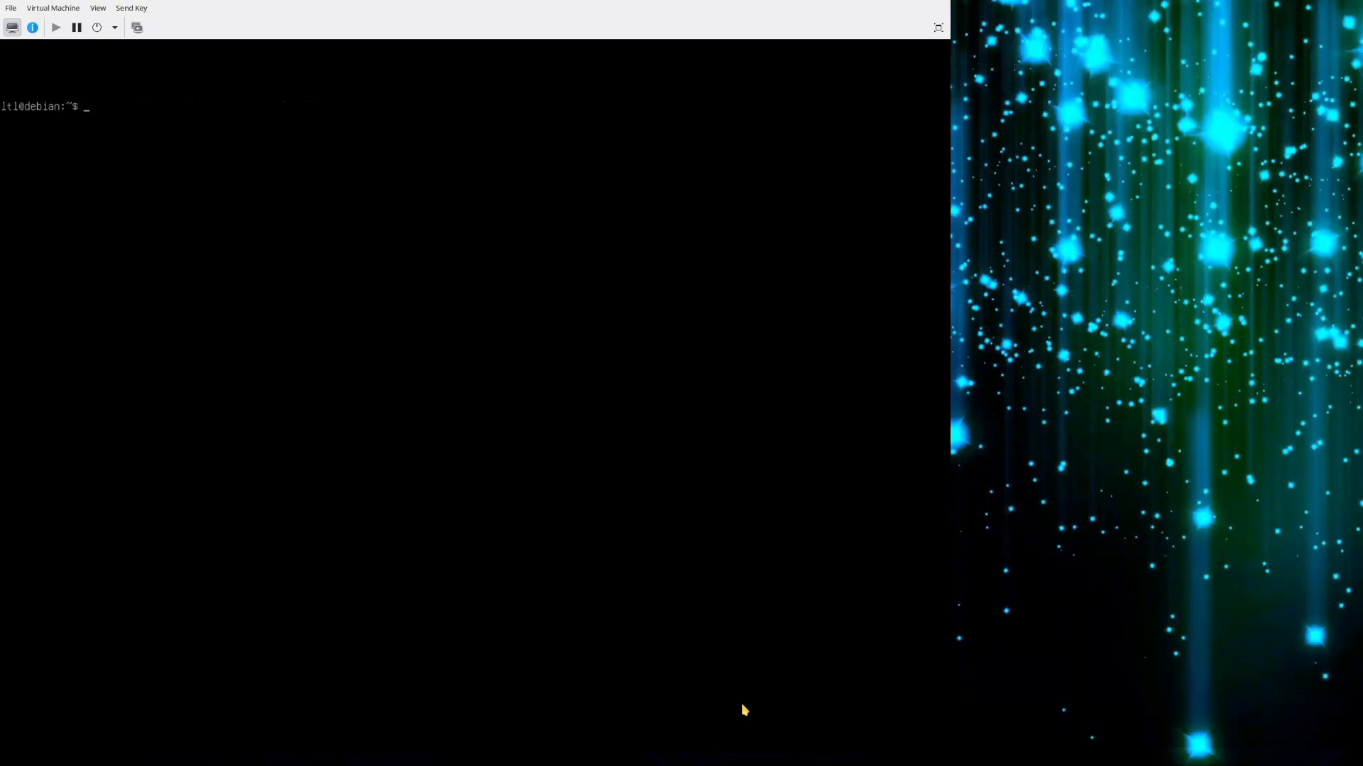
pyautogui.write('sudo tasksel')
pyautogui.press('Return')
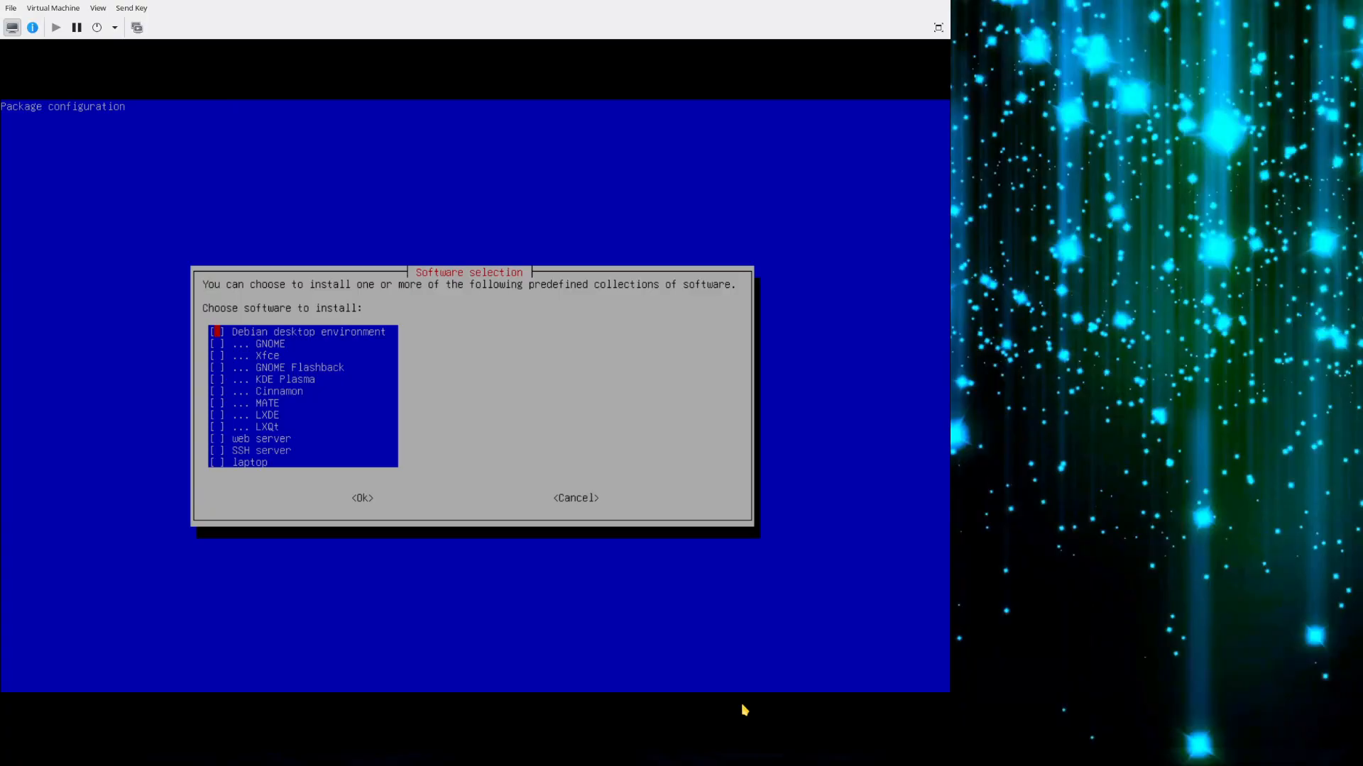
pyautogui.press('Down')
pyautogui.press('Up')
pyautogui.press('Tab')
pyautogui.press('Tab')
pyautogui.press('Tab')
pyautogui.press('Tab')
pyautogui.press('Tab')
pyautogui.press('Tab')
pyautogui.press('Tab')
pyautogui.press('Tab')
pyautogui.press('Return')
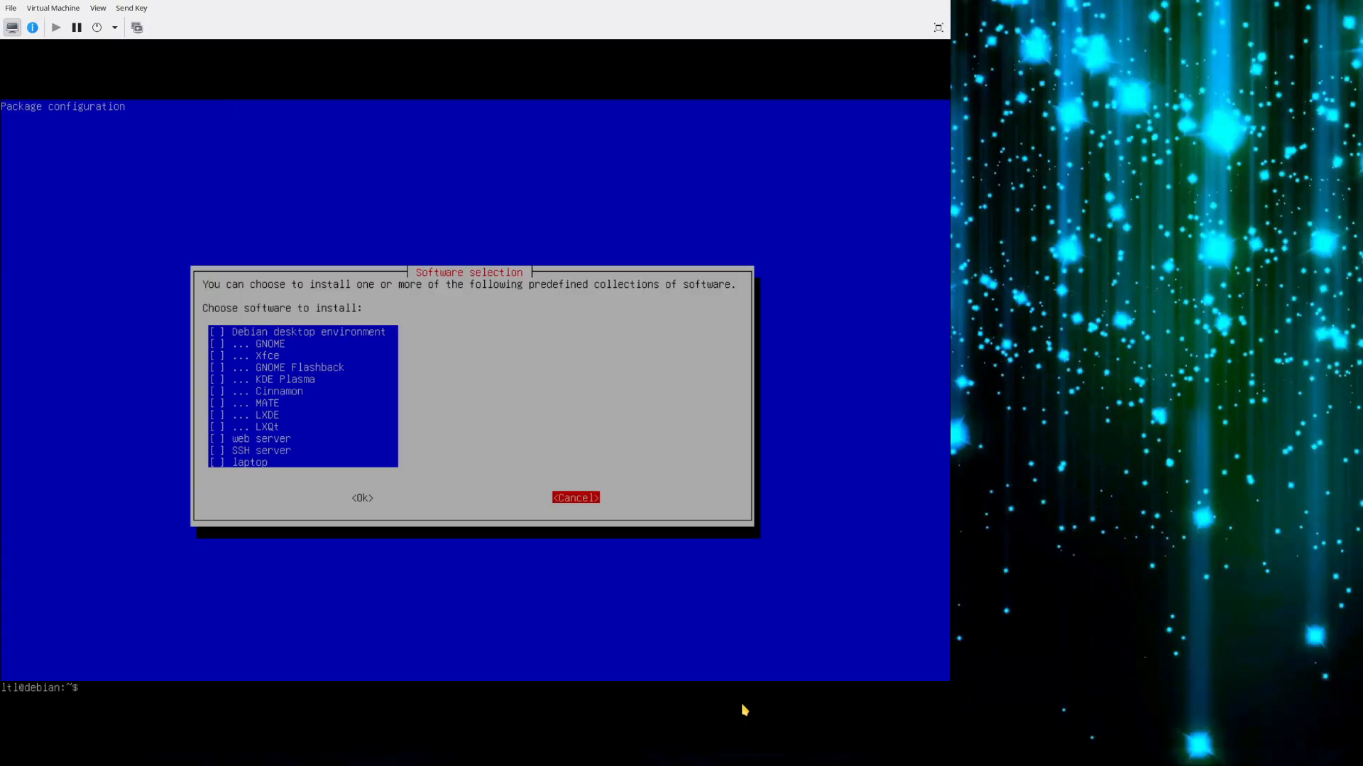
# Clear the terminal and refresh the package lists with sudo apt update.
pyautogui.hotkey('ctrl', 'l')
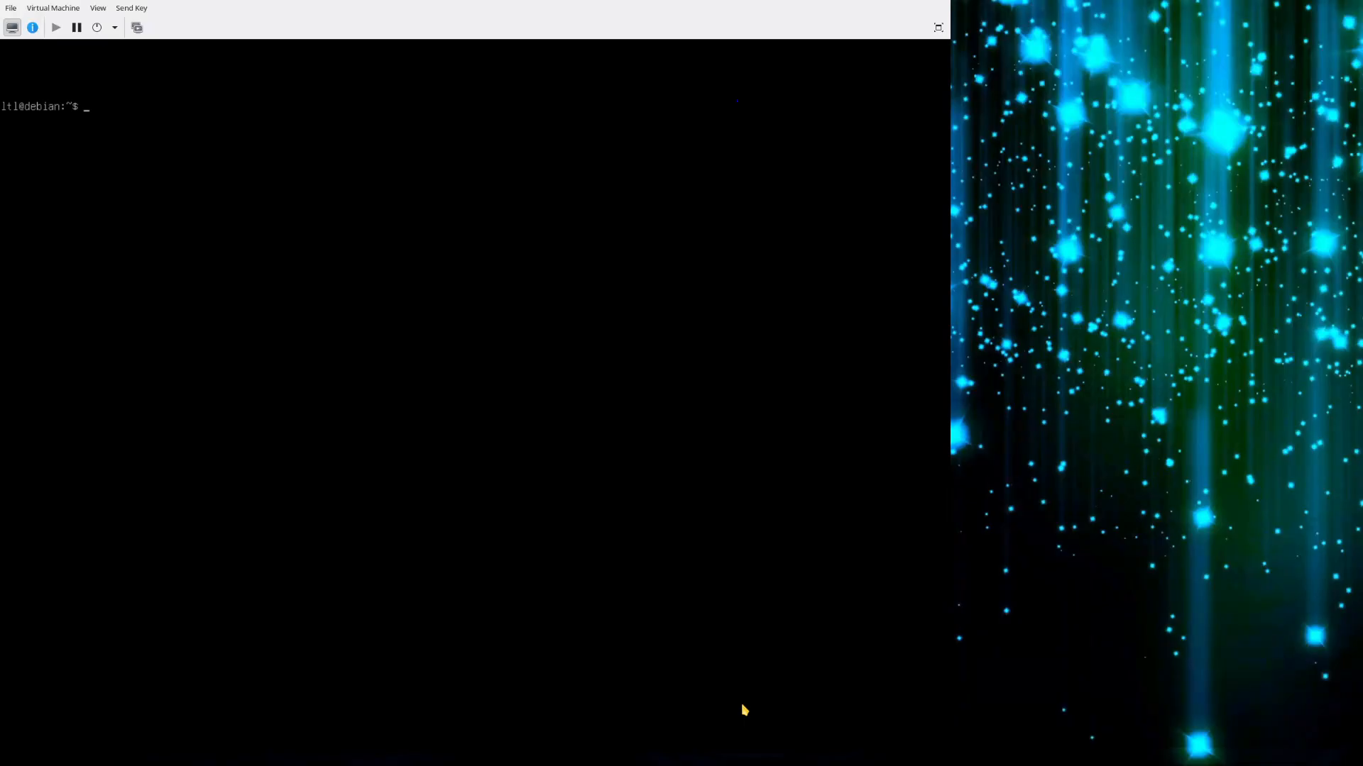
pyautogui.write('sudo apt update')
pyautogui.press('Return')
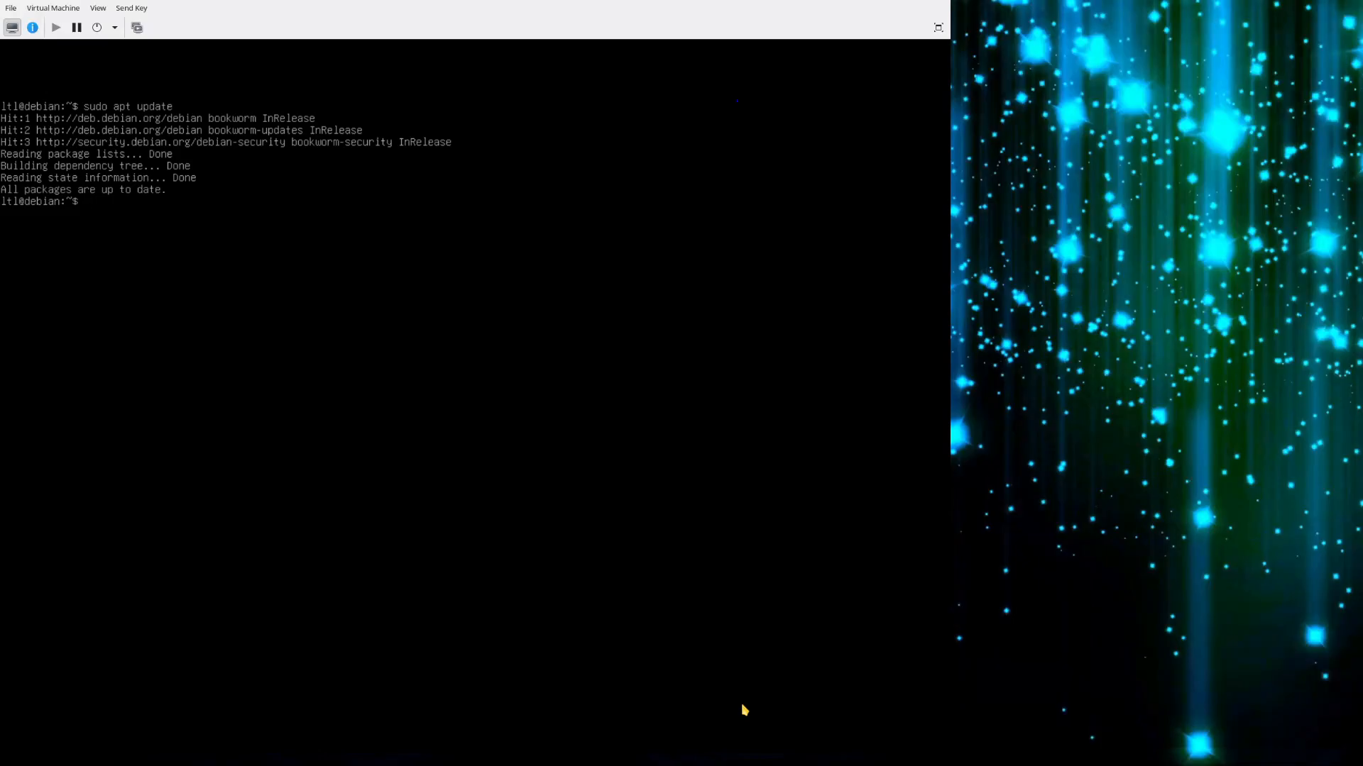
# Begin the command sudo apt install --install-recommends on a cleared terminal.
pyautogui.hotkey('ctrl', 'l')
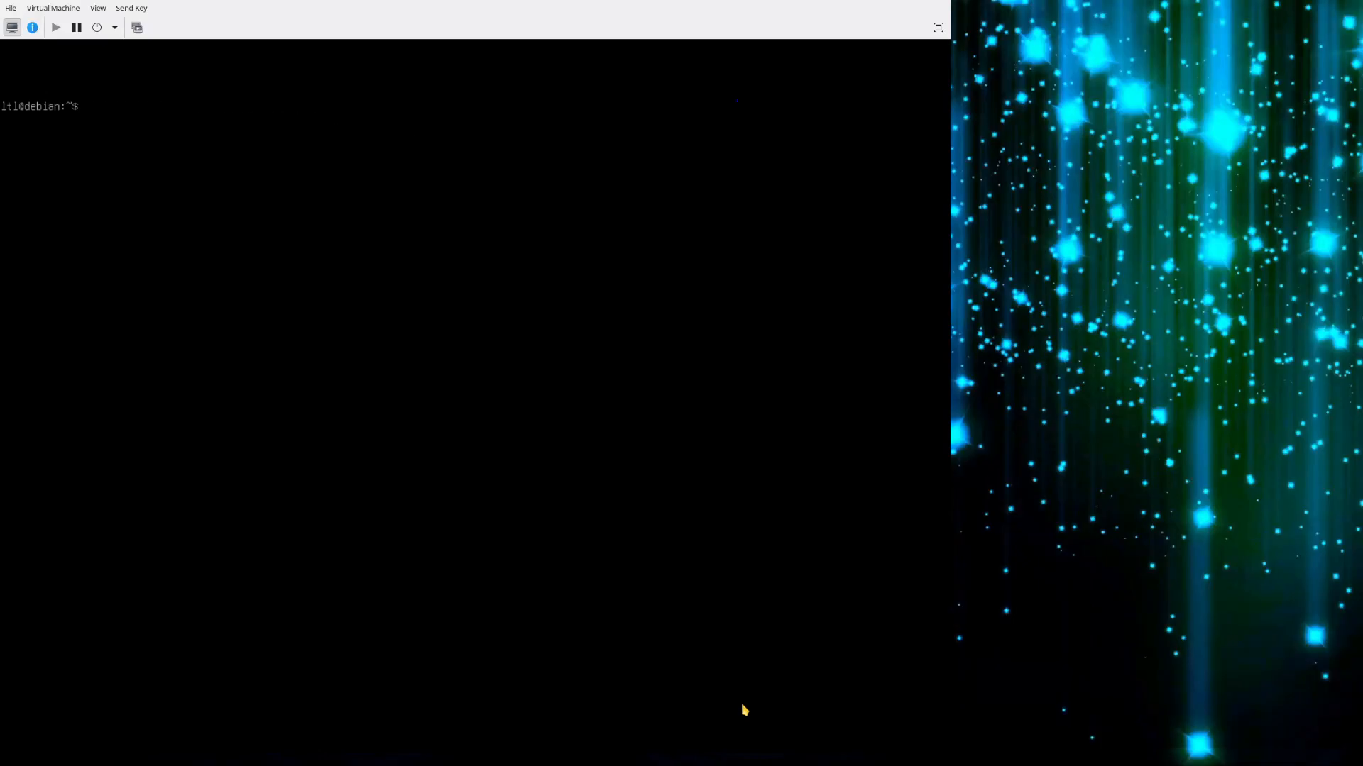
pyautogui.write('sudo apt install --insta')
pyautogui.press('Tab')
pyautogui.write('re')
pyautogui.press('Tab')
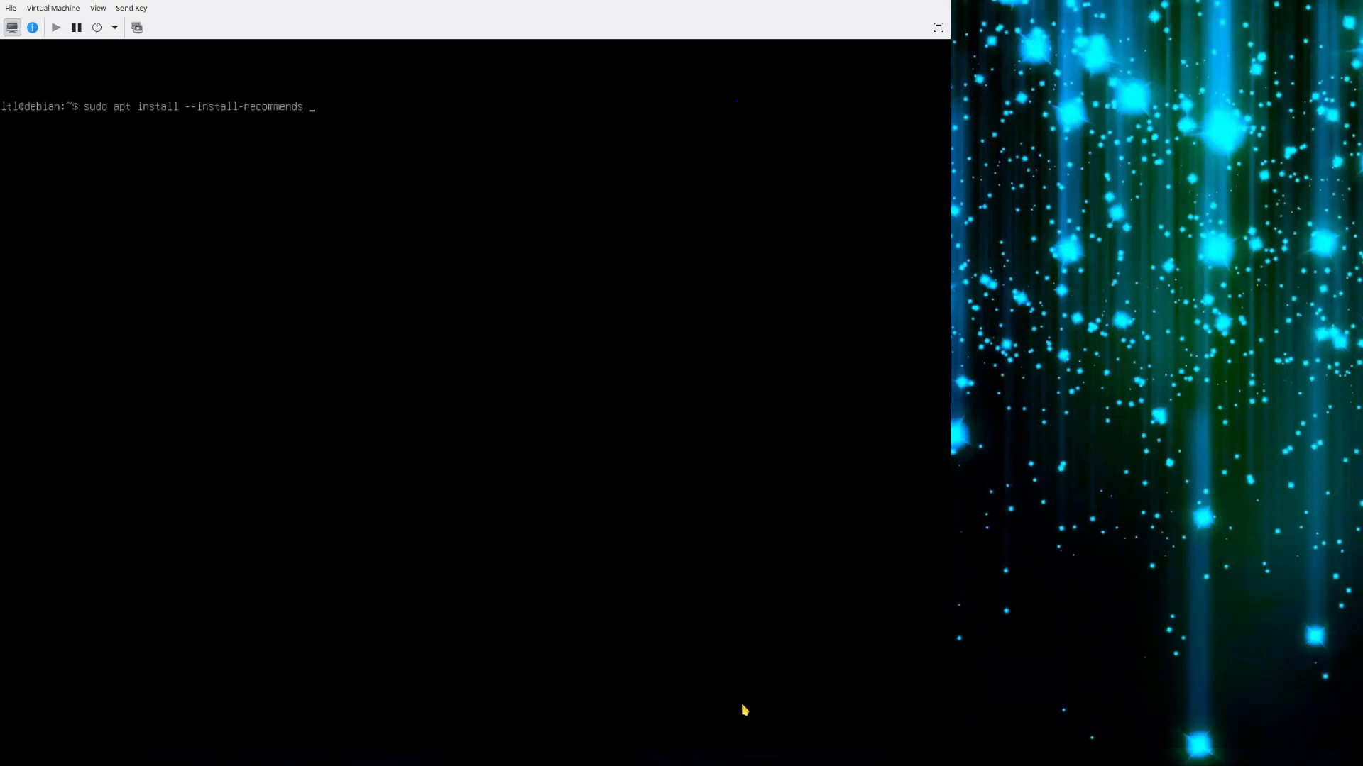
# Look up the packages starting with xserver- and add xserver-xorg to the apt install command.
pyautogui.write('ver-')
pyautogui.press('BackSpace')
pyautogui.press('BackSpace')
pyautogui.press('BackSpace')
pyautogui.press('Tab')
pyautogui.press('Tab')
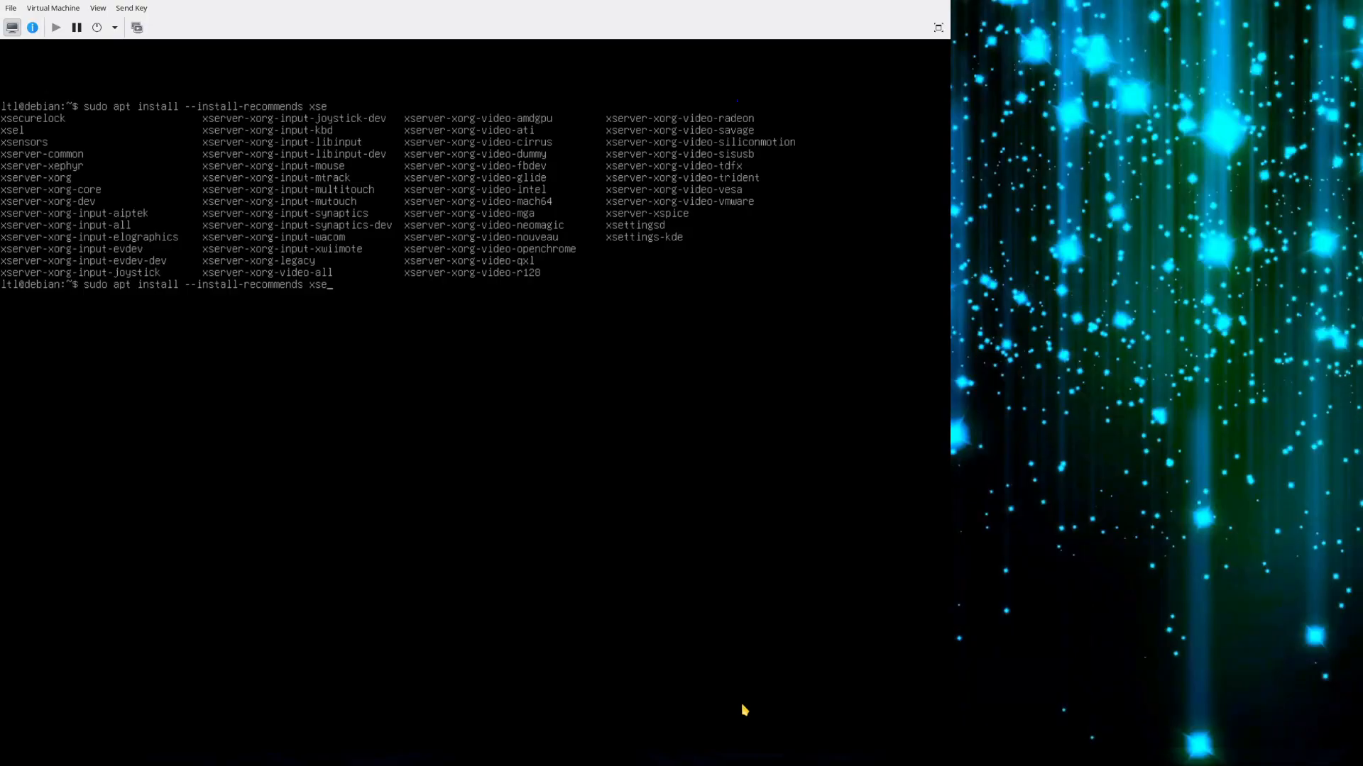
pyautogui.hotkey('ctrl', 'l')
pyautogui.write('rver-')
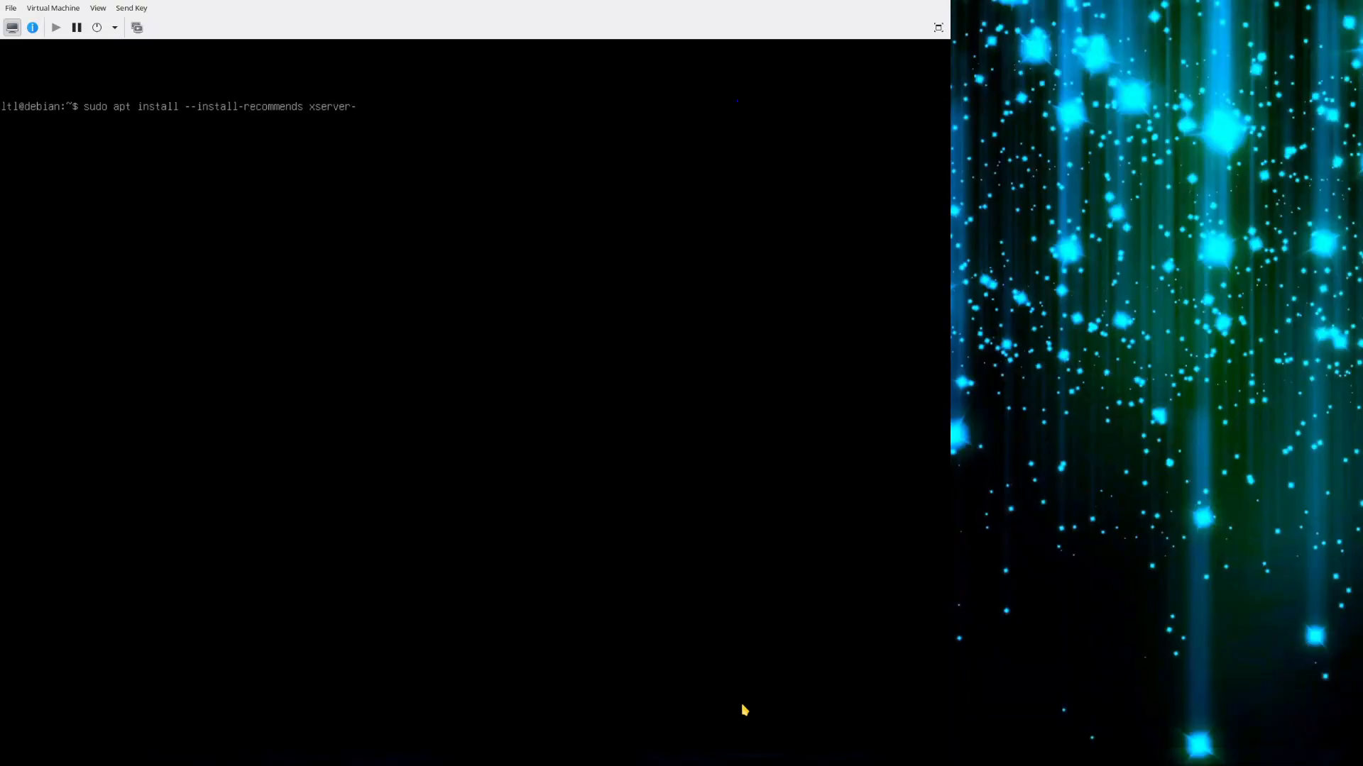
pyautogui.press('Tab')
pyautogui.press('Tab')
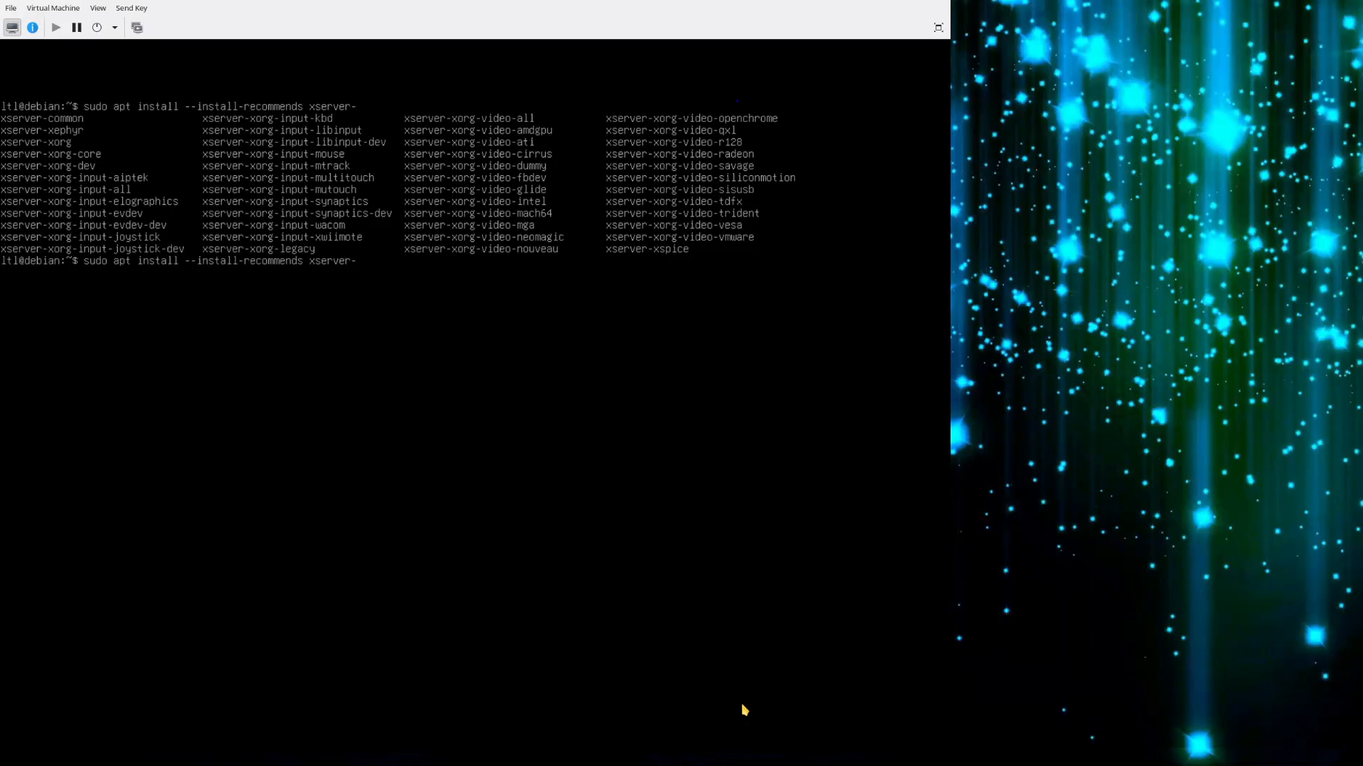
pyautogui.write('xorg')
pyautogui.hotkey('ctrl', 'l')
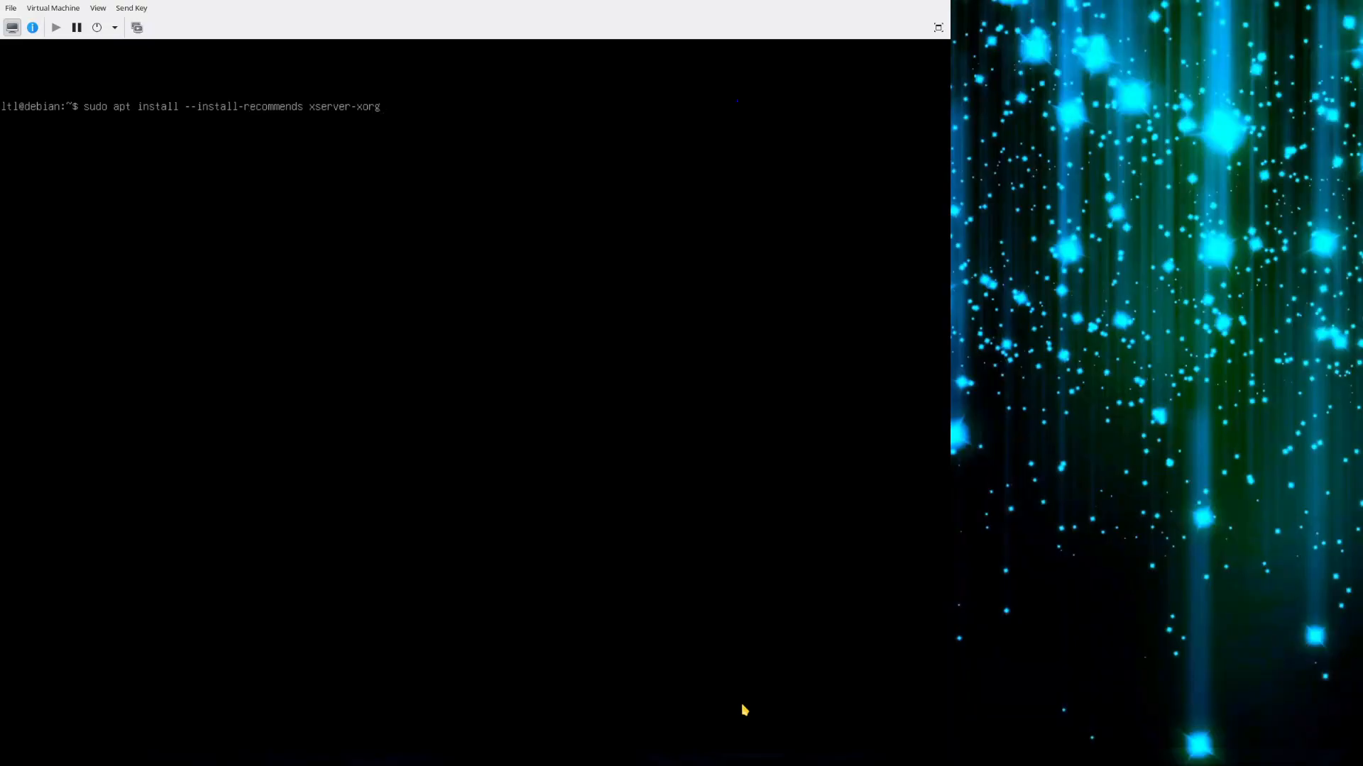
pyautogui.press('Tab')
pyautogui.press('Tab')
# Add the packages xinit, xfce4 and xfce4-goodies to the apt install command.
pyautogui.write('xinit xfce4 xfce4-goodies')
# Add xfce4-whiskermenu-plugin as the last package, run the apt install command and accept the installation.
pyautogui.write('fxce4-wh')
pyautogui.press('BackSpace')
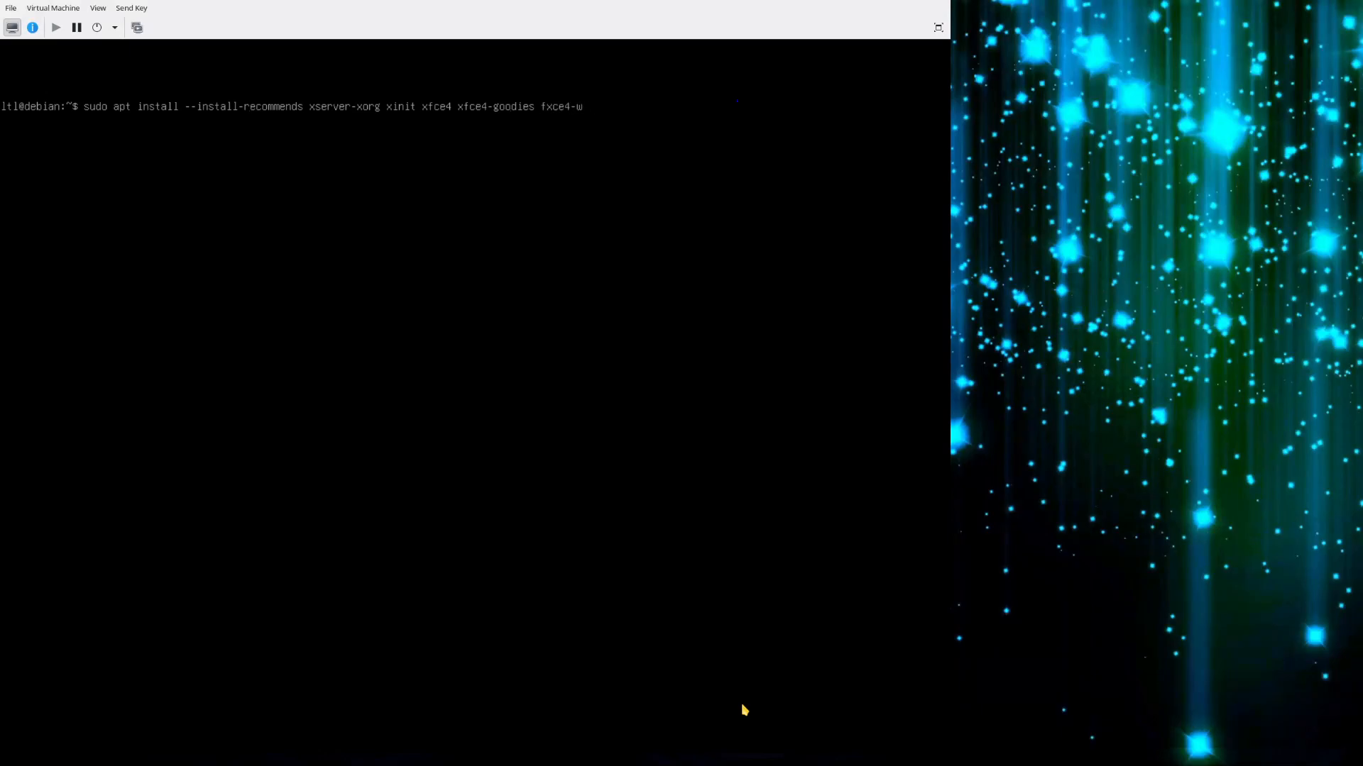
pyautogui.press('BackSpace')
pyautogui.press('BackSpace')
pyautogui.press('BackSpace')
pyautogui.press('BackSpace')
pyautogui.press('BackSpace')
pyautogui.write('xfce4-wh')
pyautogui.press('Tab')
pyautogui.press('Return')
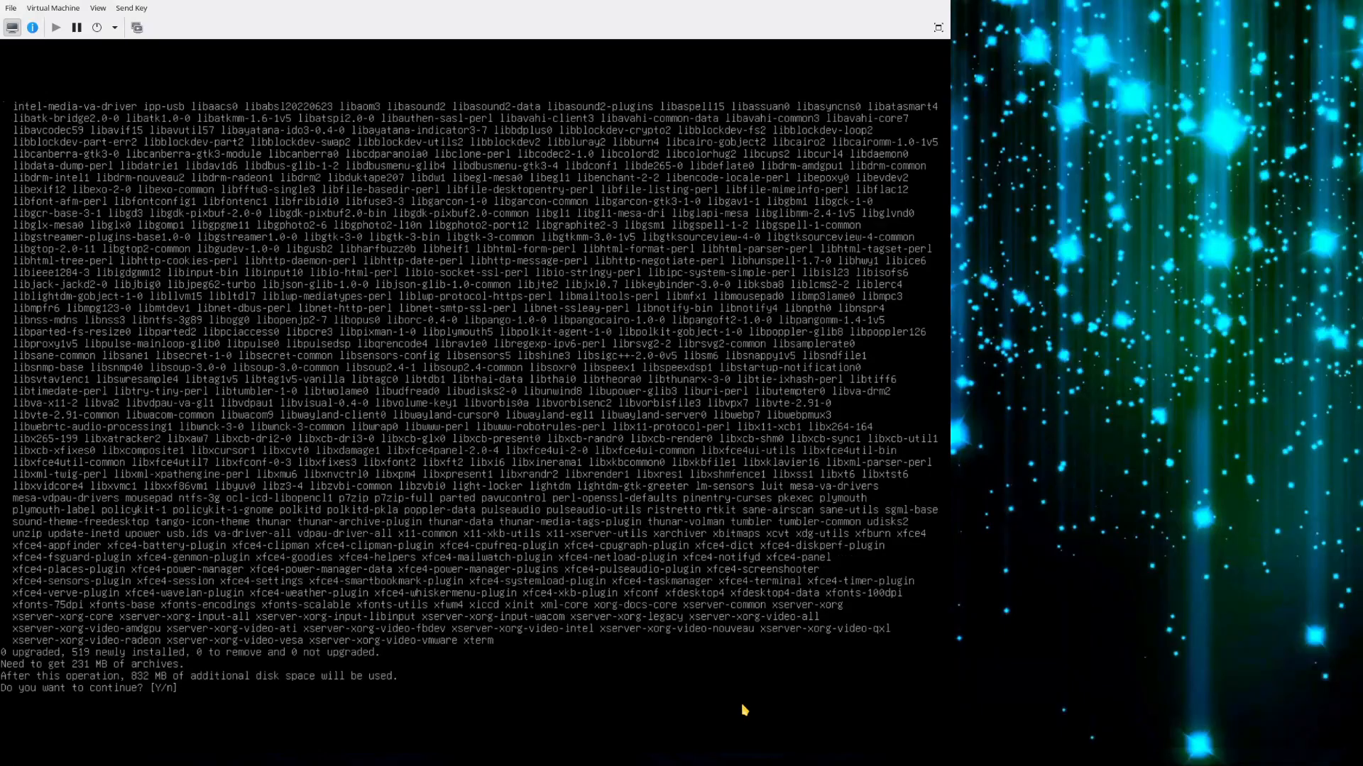
pyautogui.press('Return')
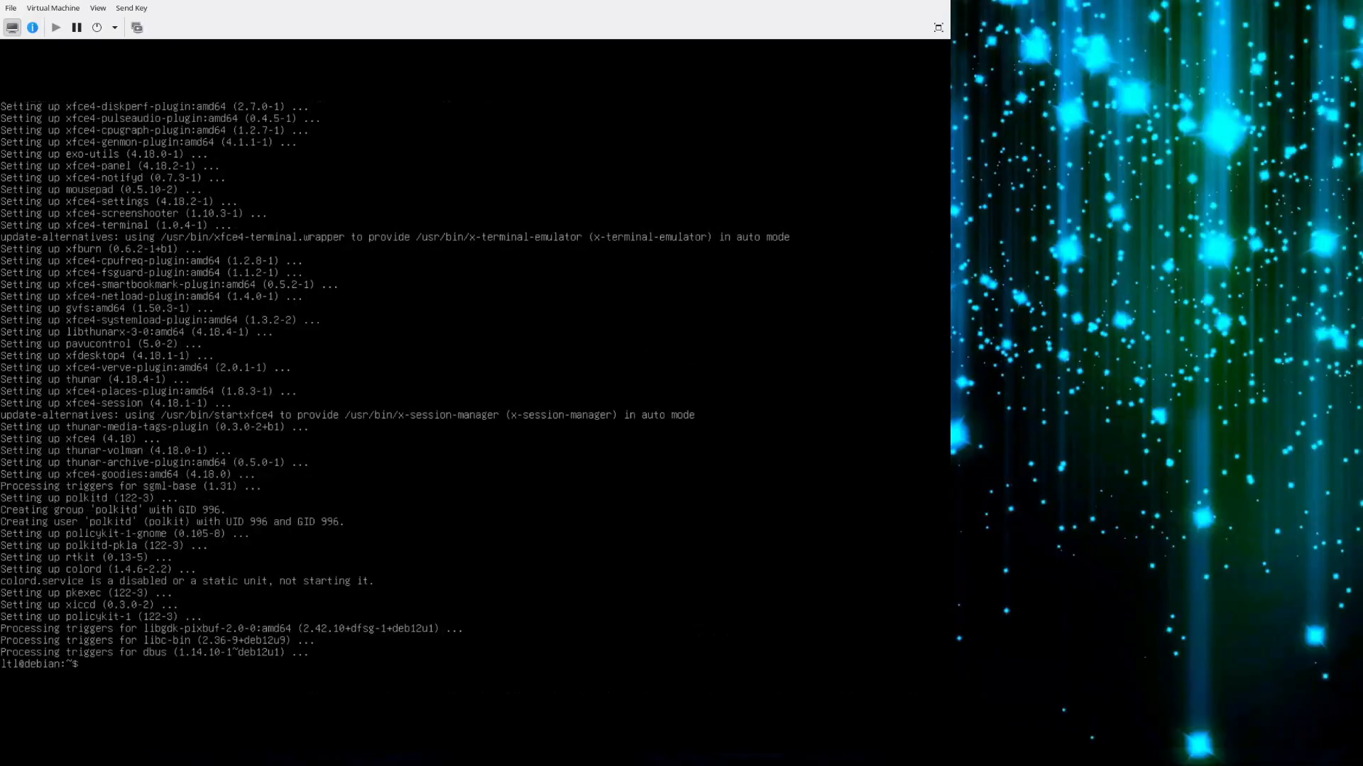
# Clear the terminal, restart the system with sudo reboot and boot the Debian GNU/Linux entry.
pyautogui.hotkey('ctrl', 'l')
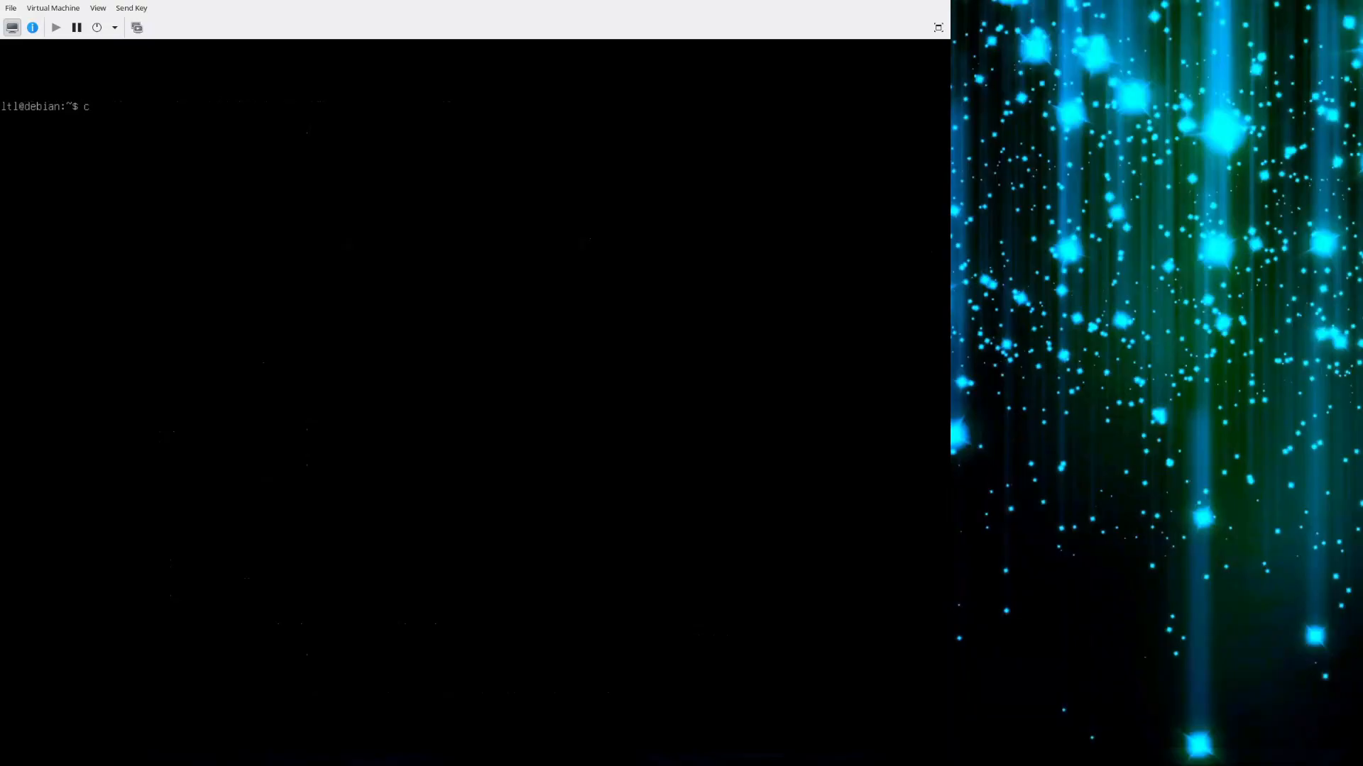
pyautogui.press('Return')
pyautogui.write('sudo reboot')
pyautogui.press('Return')
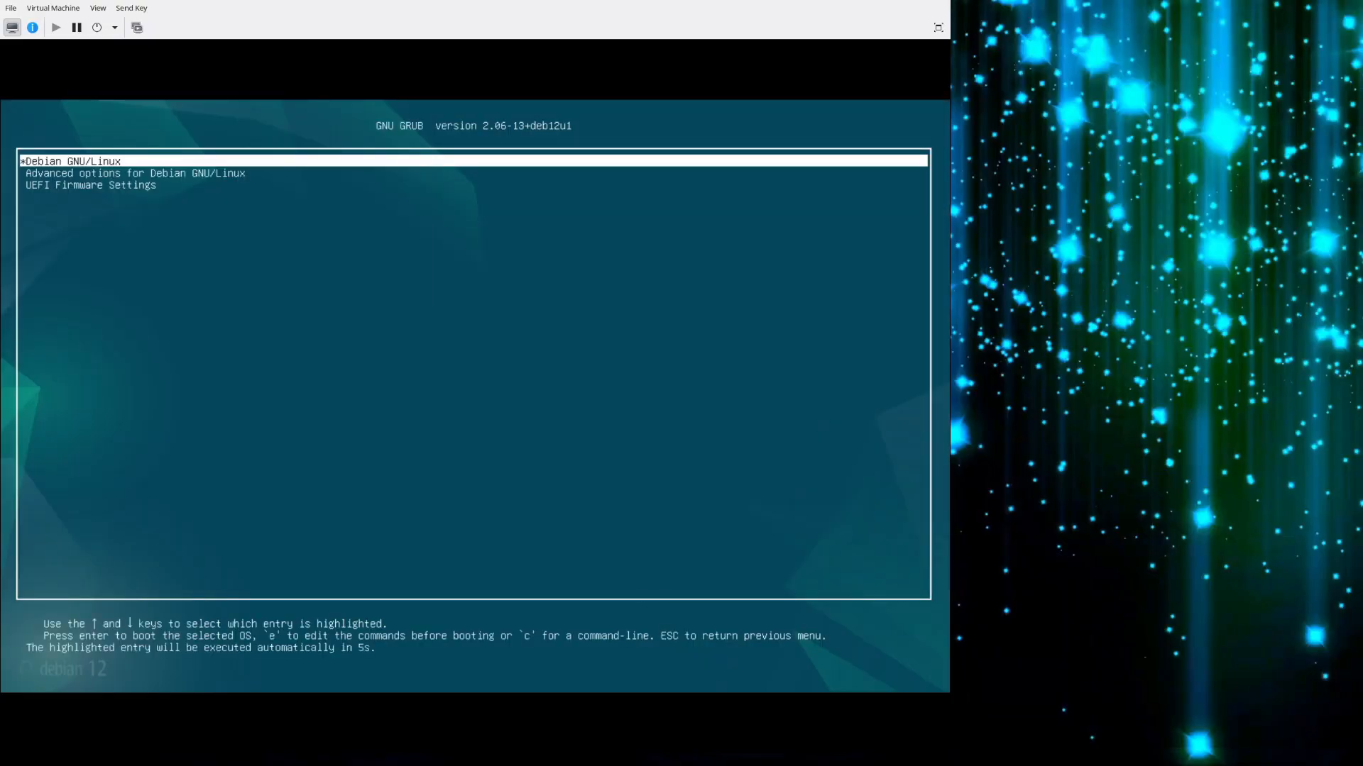
pyautogui.press('Down')
pyautogui.press('Up')
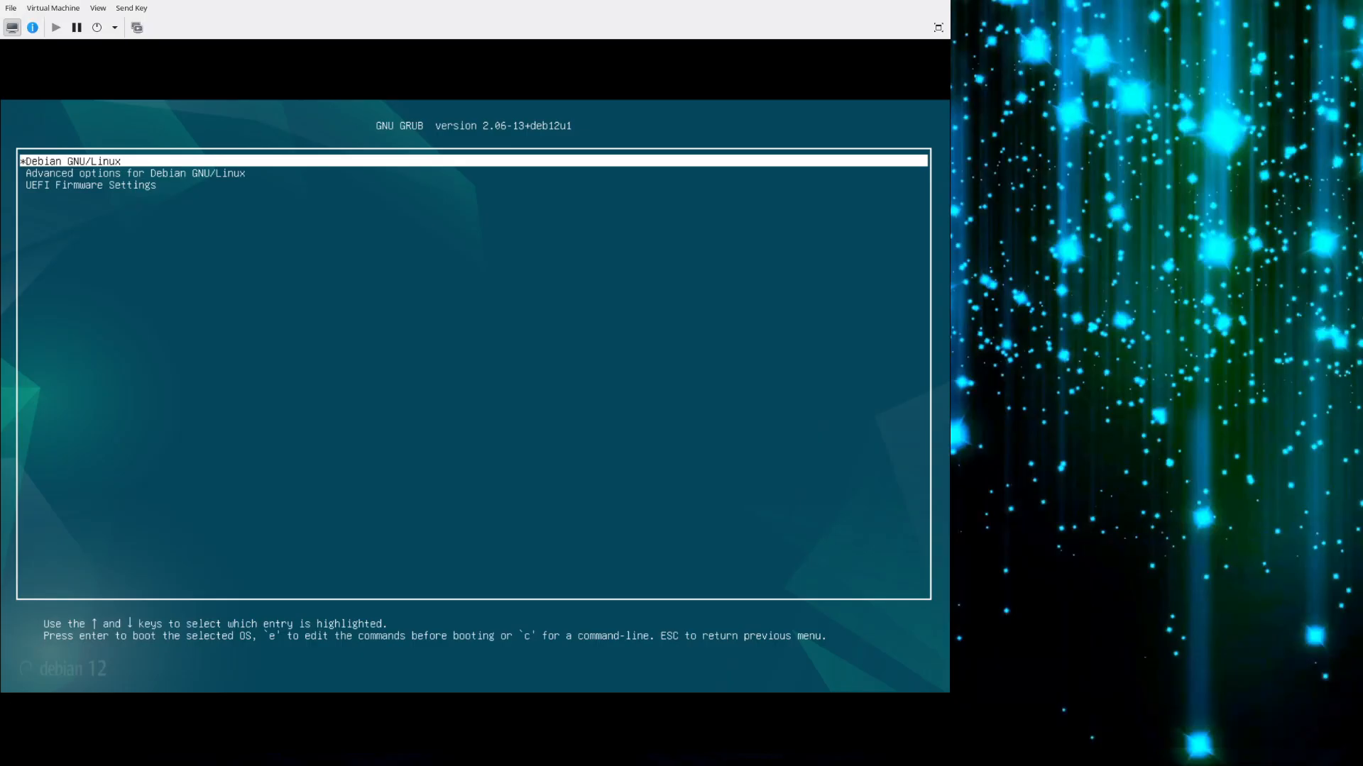
pyautogui.press('Return')
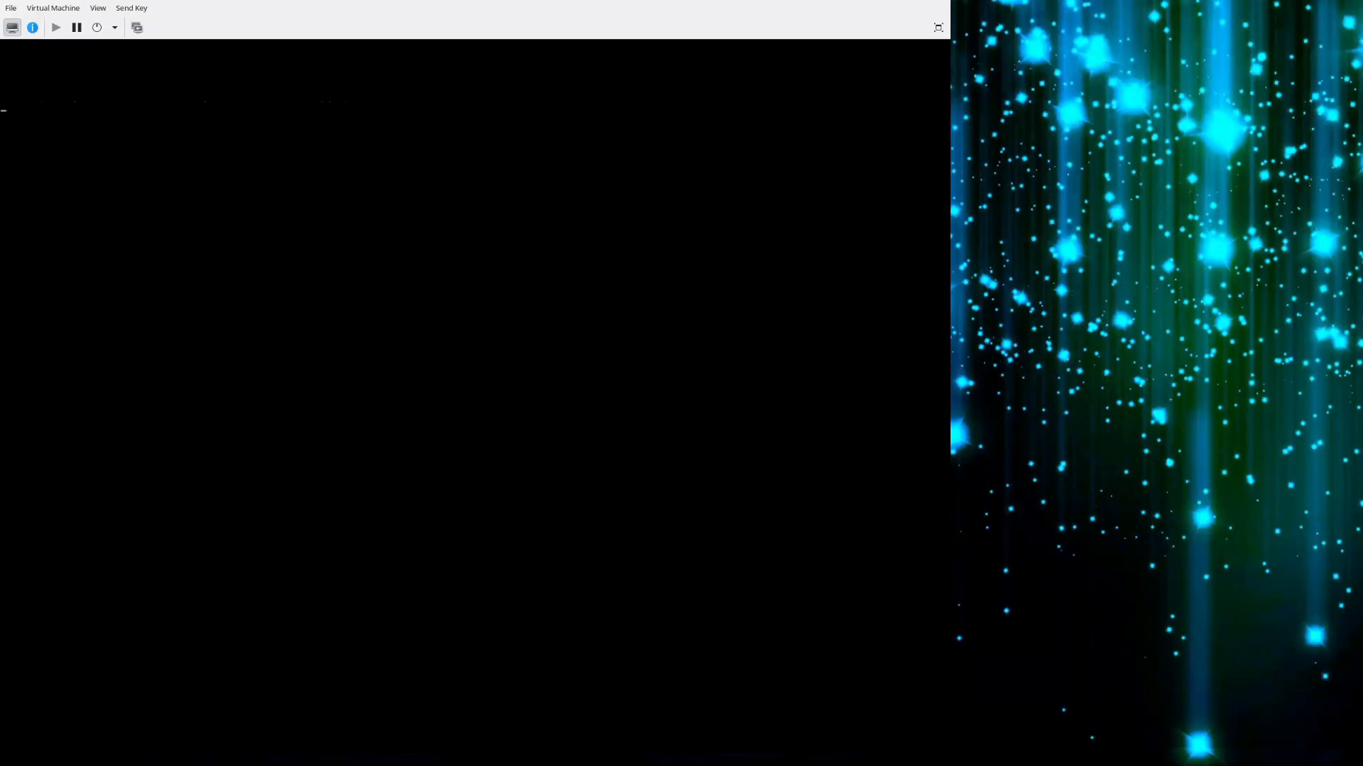
# Log in to the graphical session with the account's username and password.
pyautogui.write('ltl')
pyautogui.press('Tab')
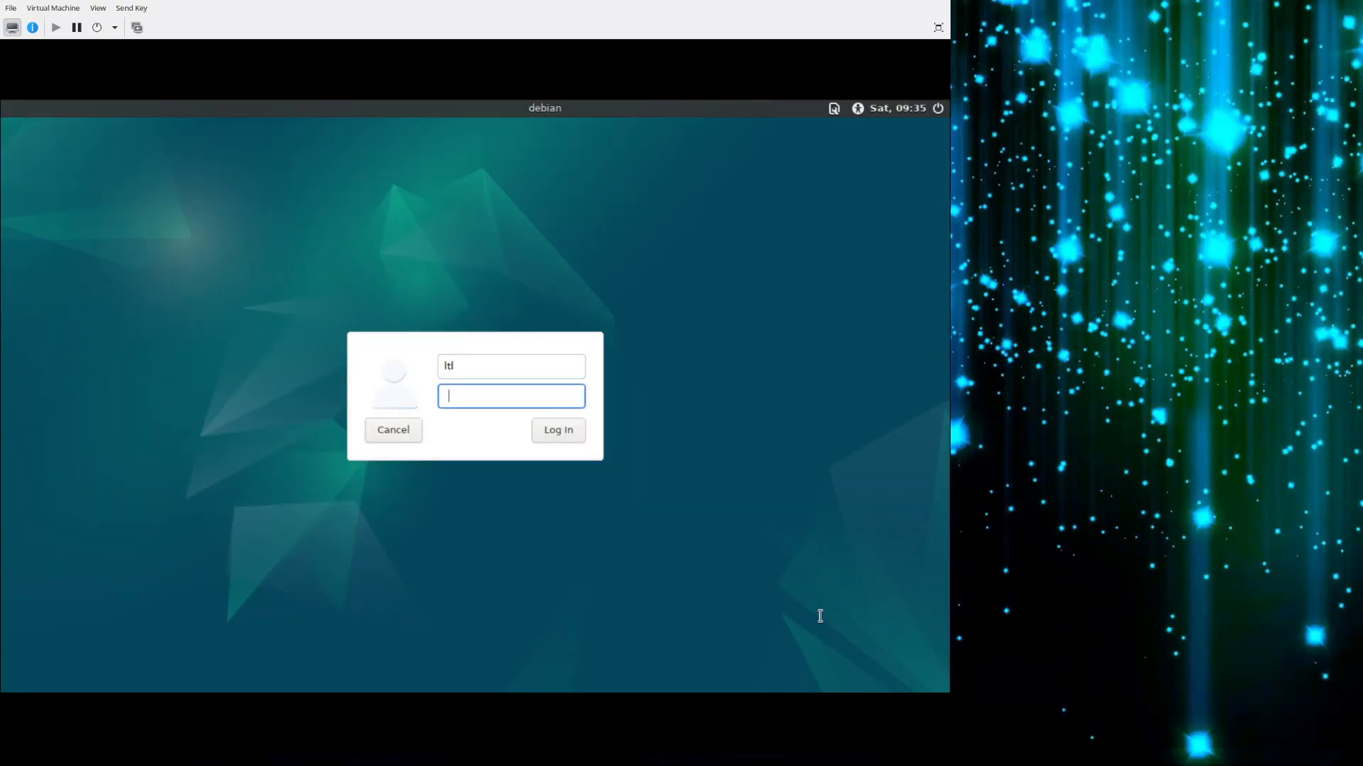
pyautogui.write('*********')
pyautogui.press('Return')
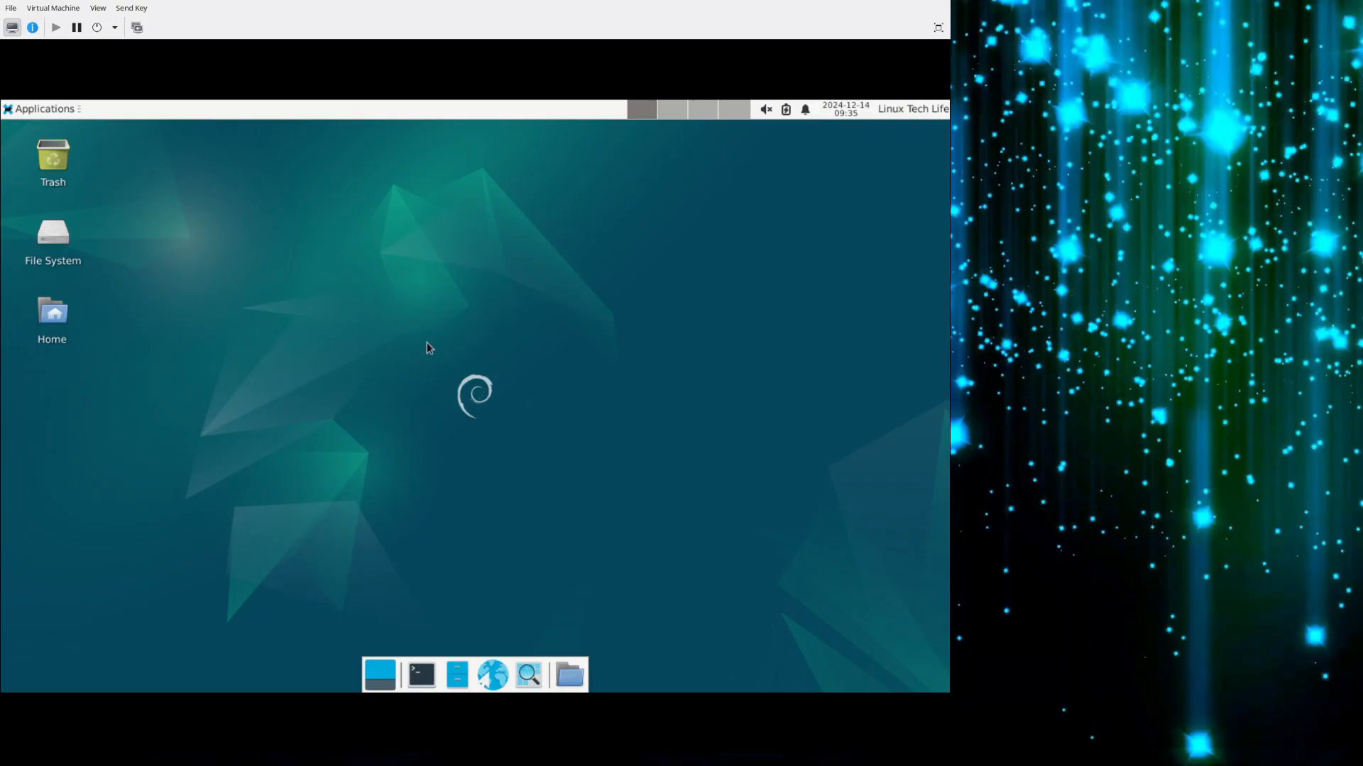
pyautogui.rightClick(391, 114)
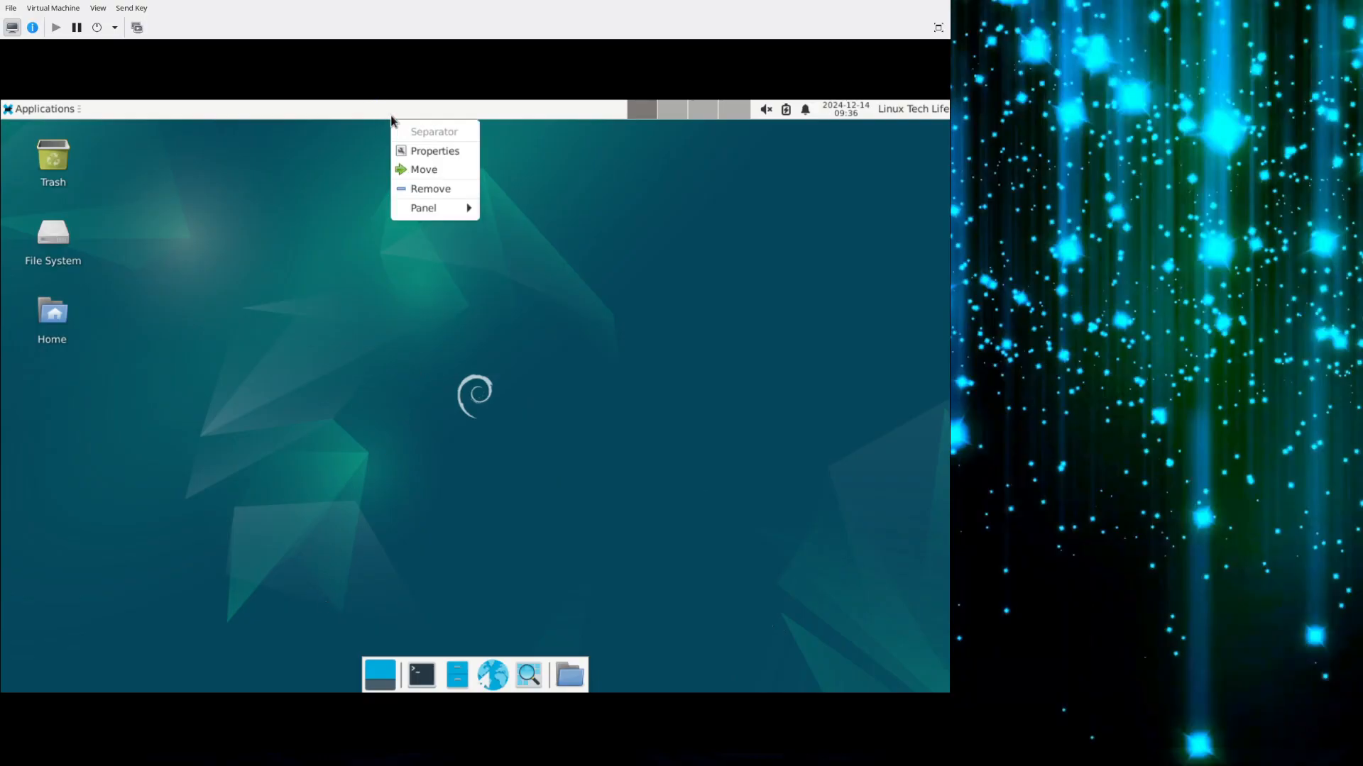
pyautogui.moveTo(436, 210)
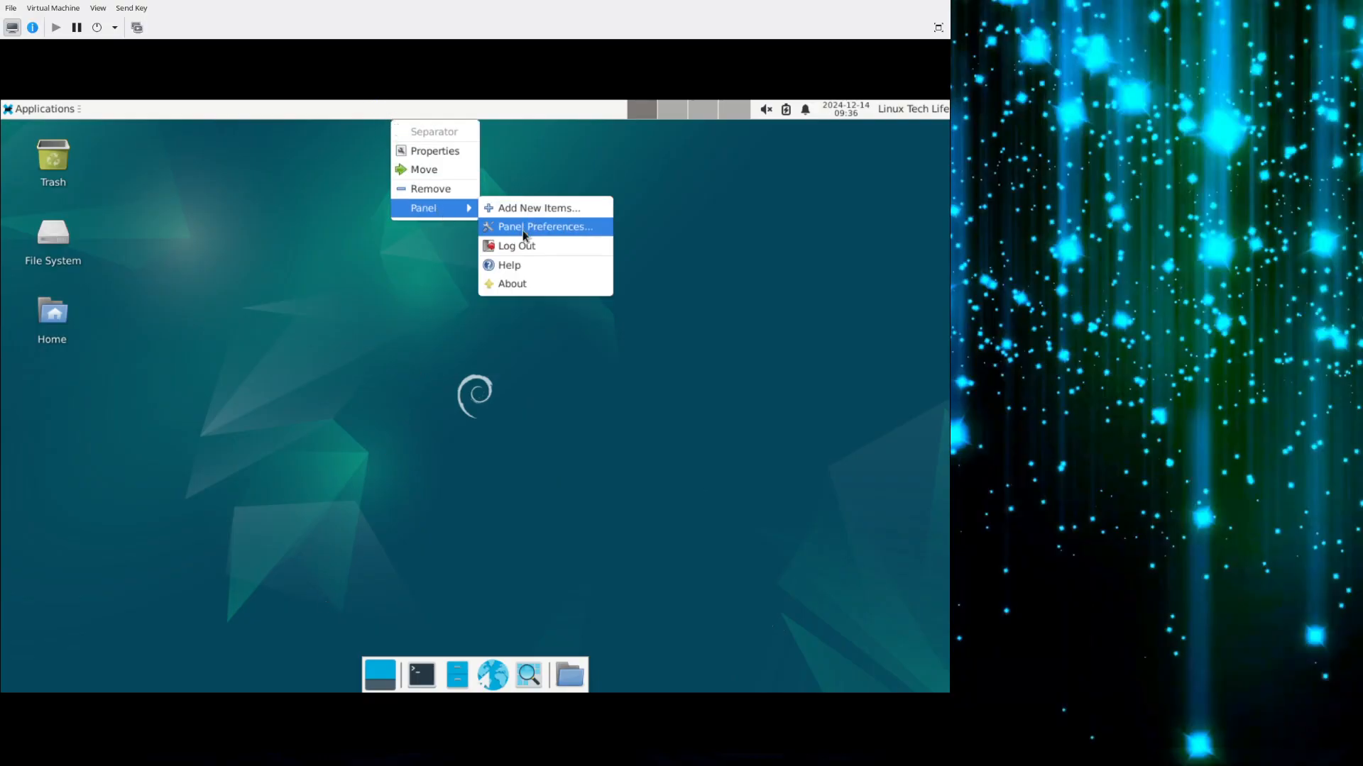
pyautogui.click(336, 123)
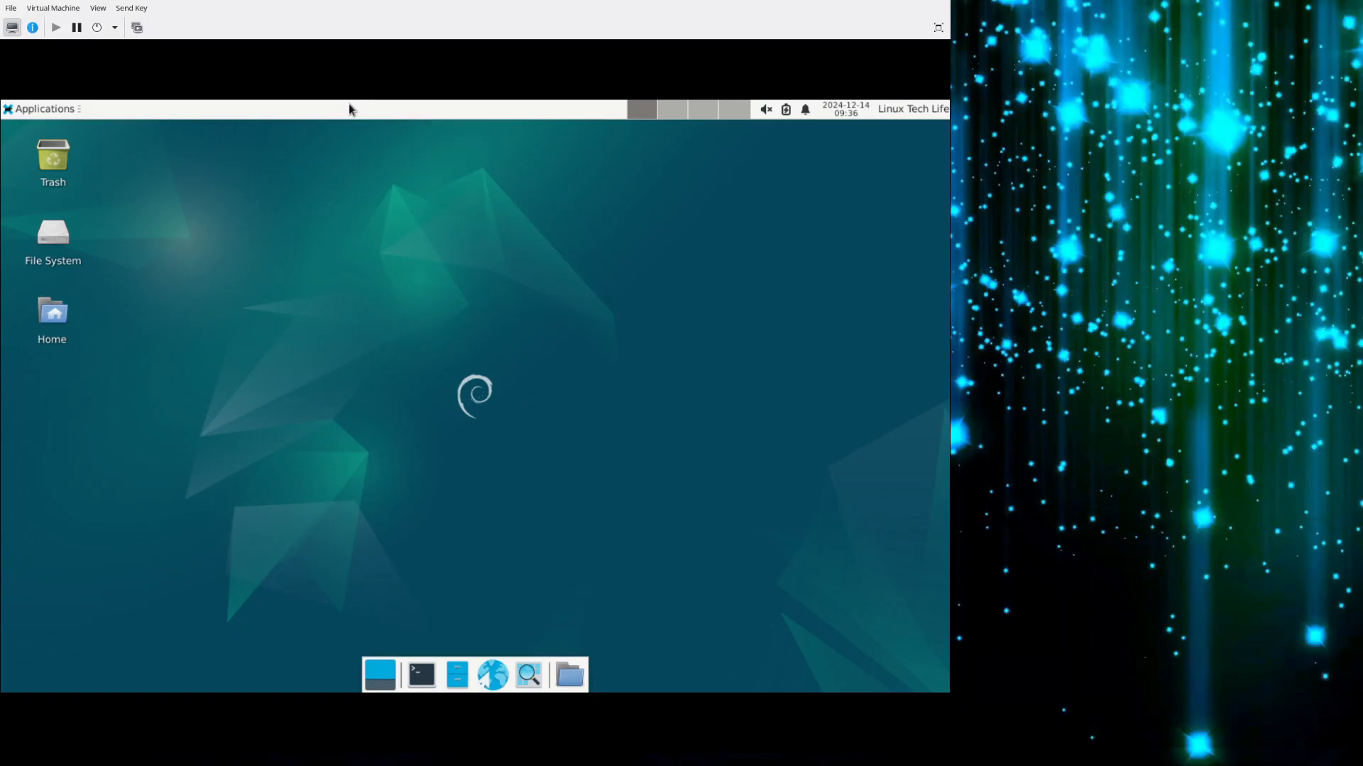
# Open the Panel Preferences, move the window to the middle of the desktop and remove Panel 2.
pyautogui.rightClick(350, 115)
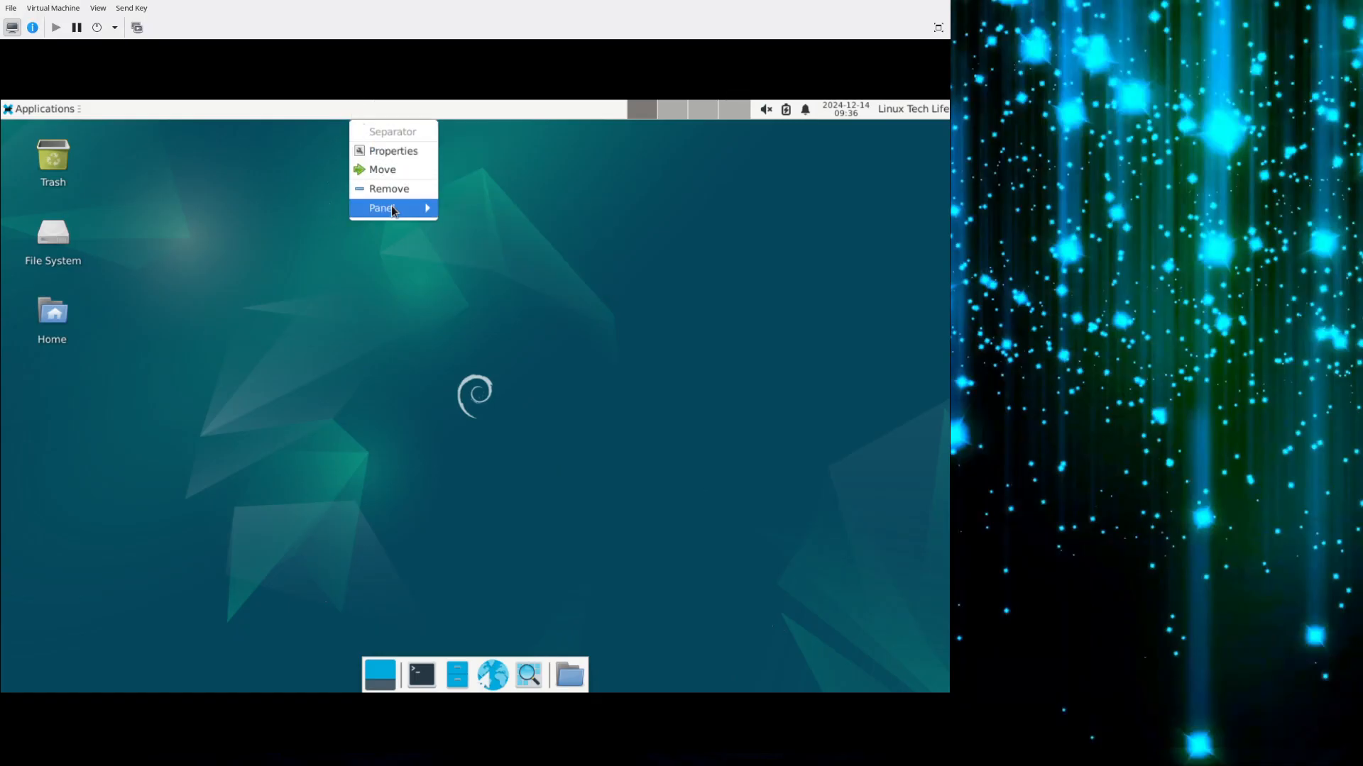
pyautogui.moveTo(389, 207)
pyautogui.click(496, 228)
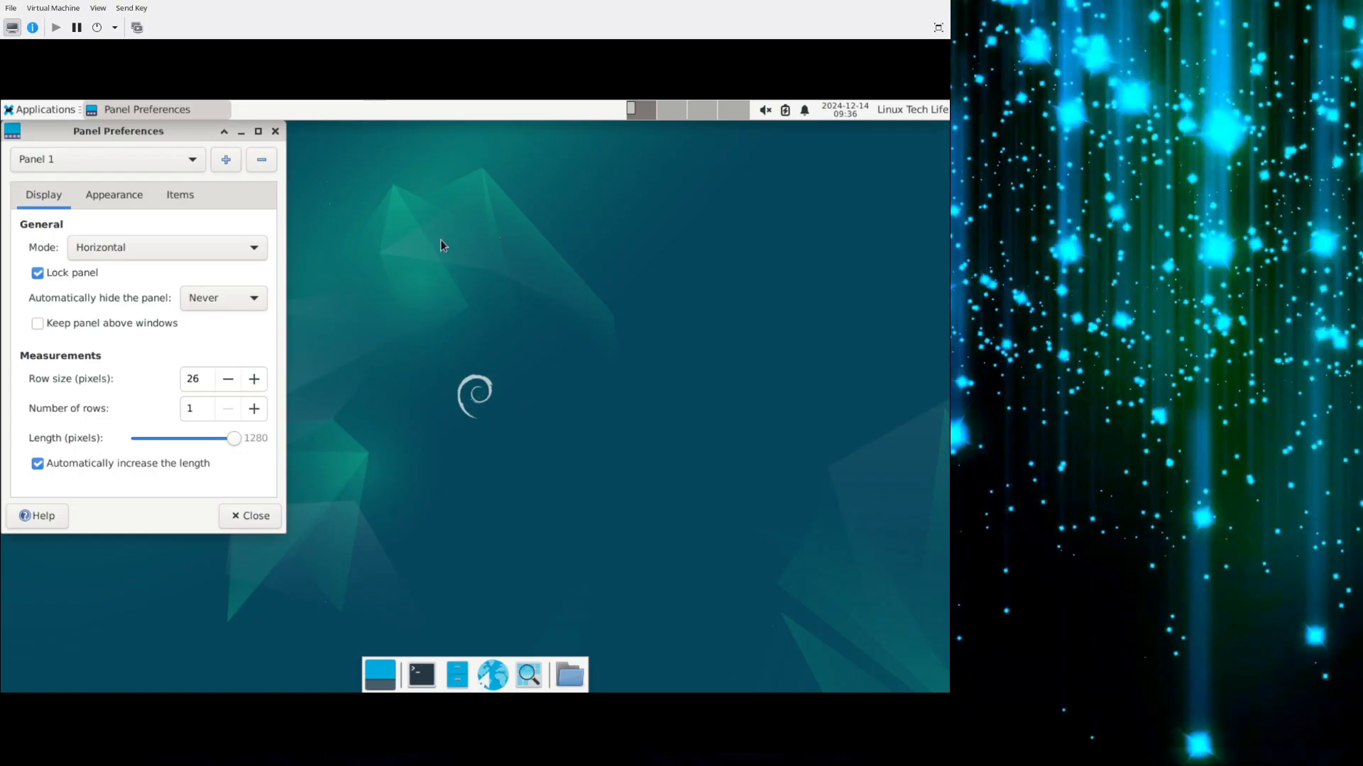
pyautogui.moveTo(183, 142); pyautogui.dragTo(520, 189)
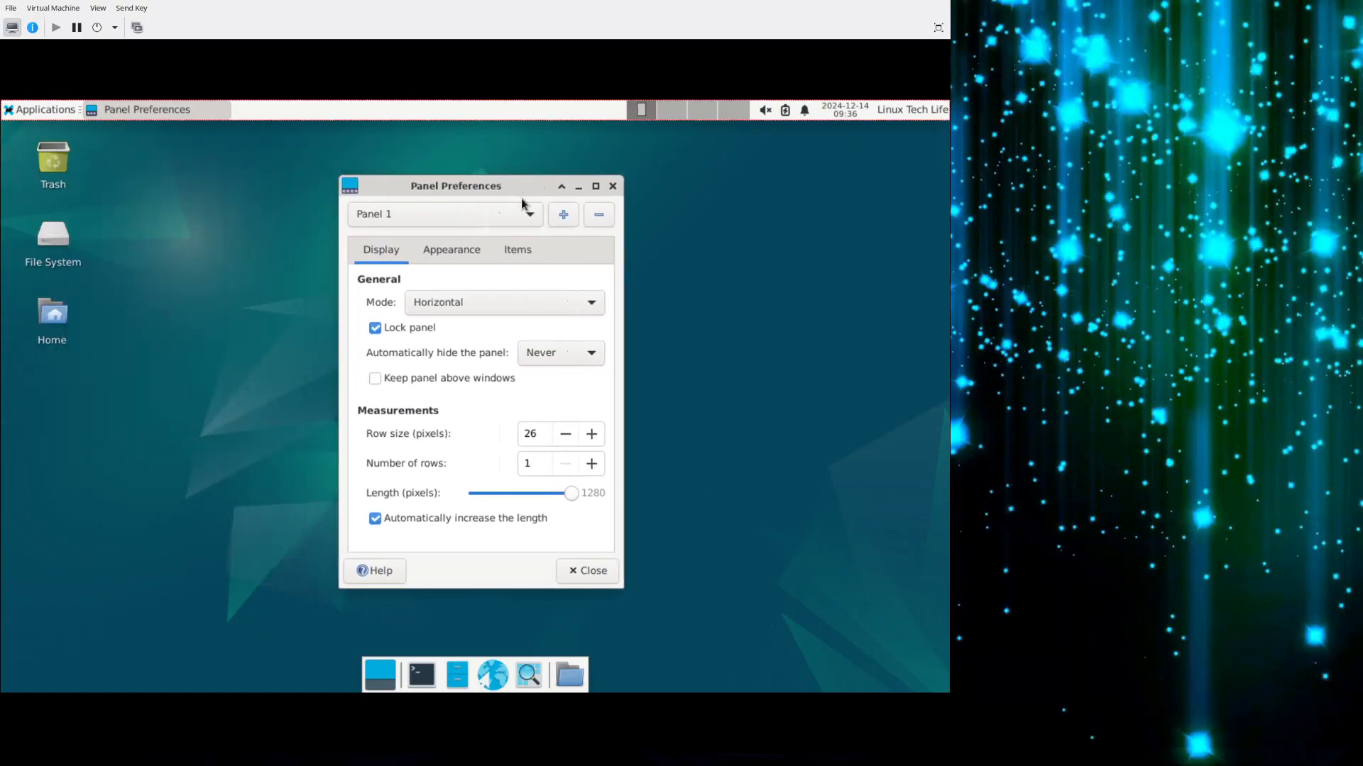
pyautogui.click(518, 216)
pyautogui.click(446, 239)
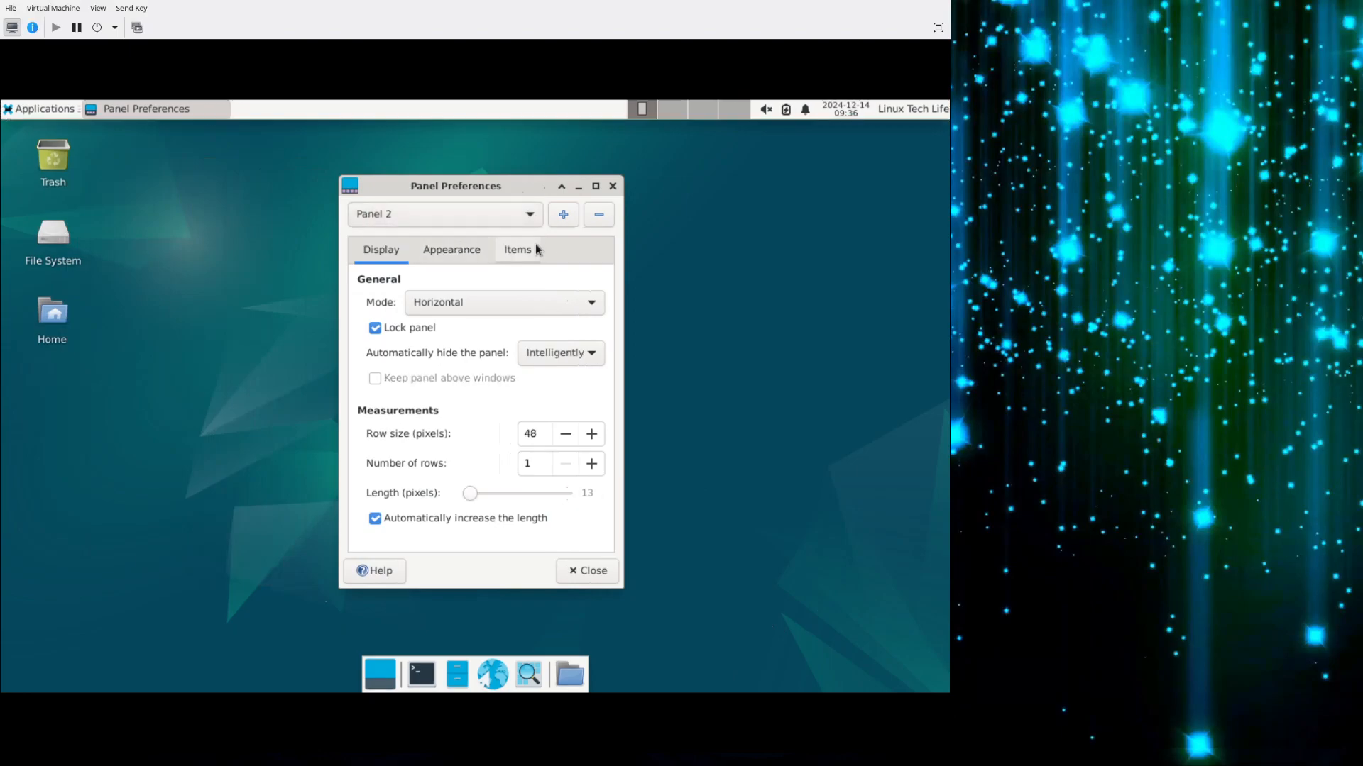
pyautogui.click(586, 215)
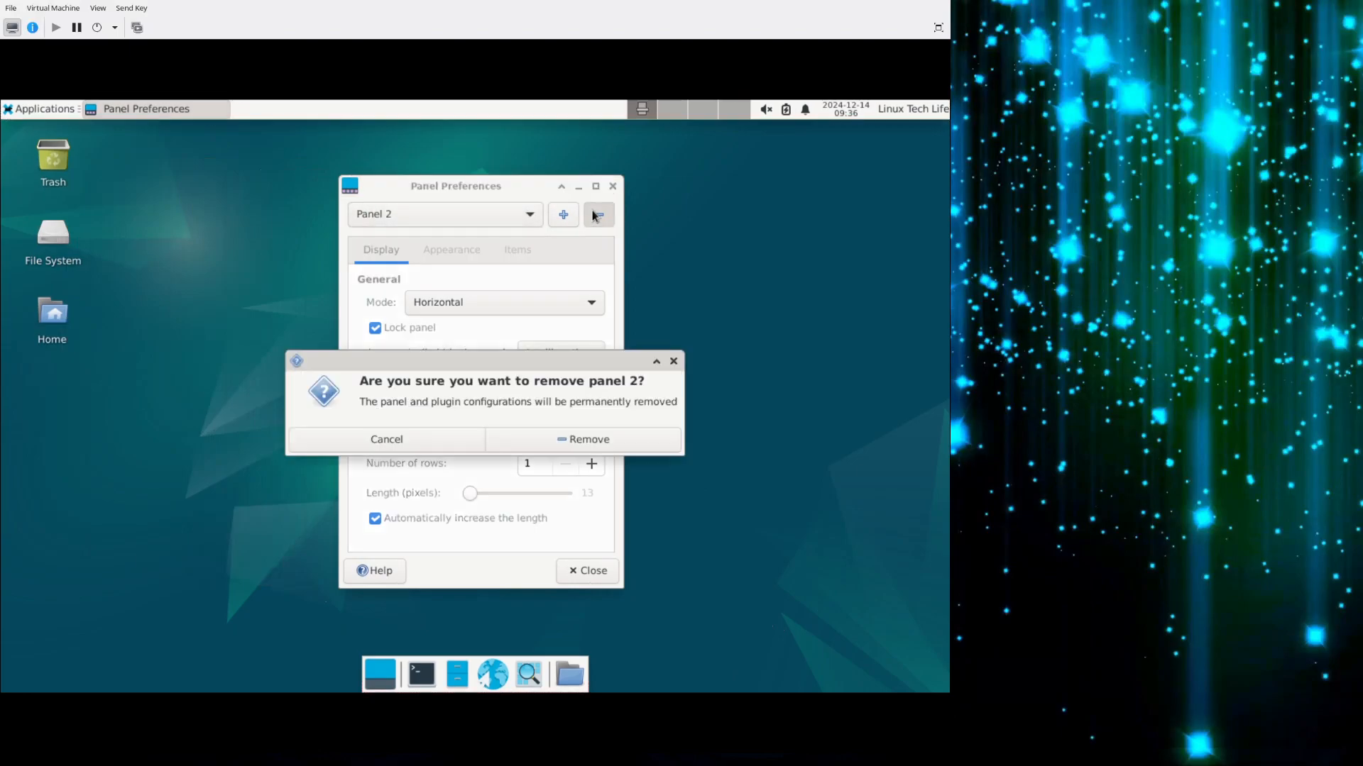
pyautogui.click(575, 441)
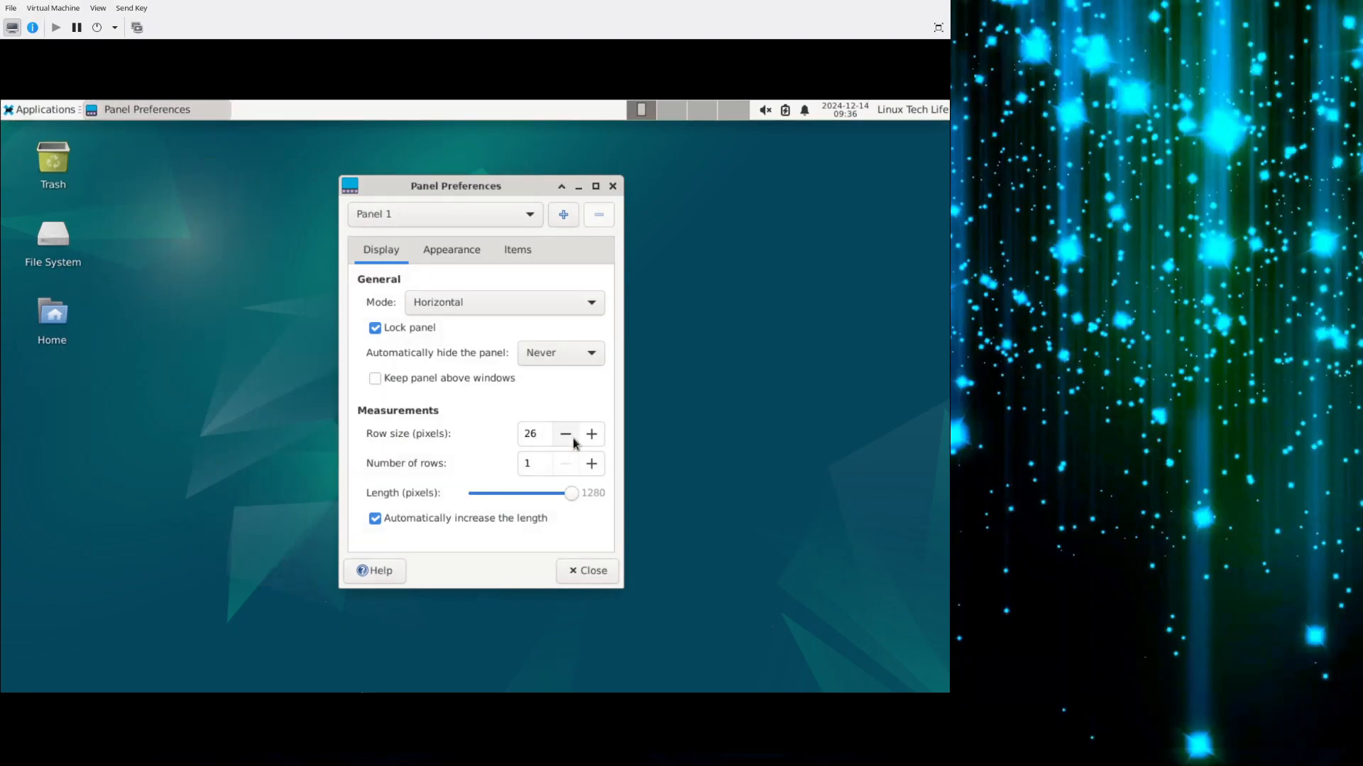
# Unlock Panel 1, place it flush along the bottom edge of the desktop and lock it again.
pyautogui.click(378, 329)
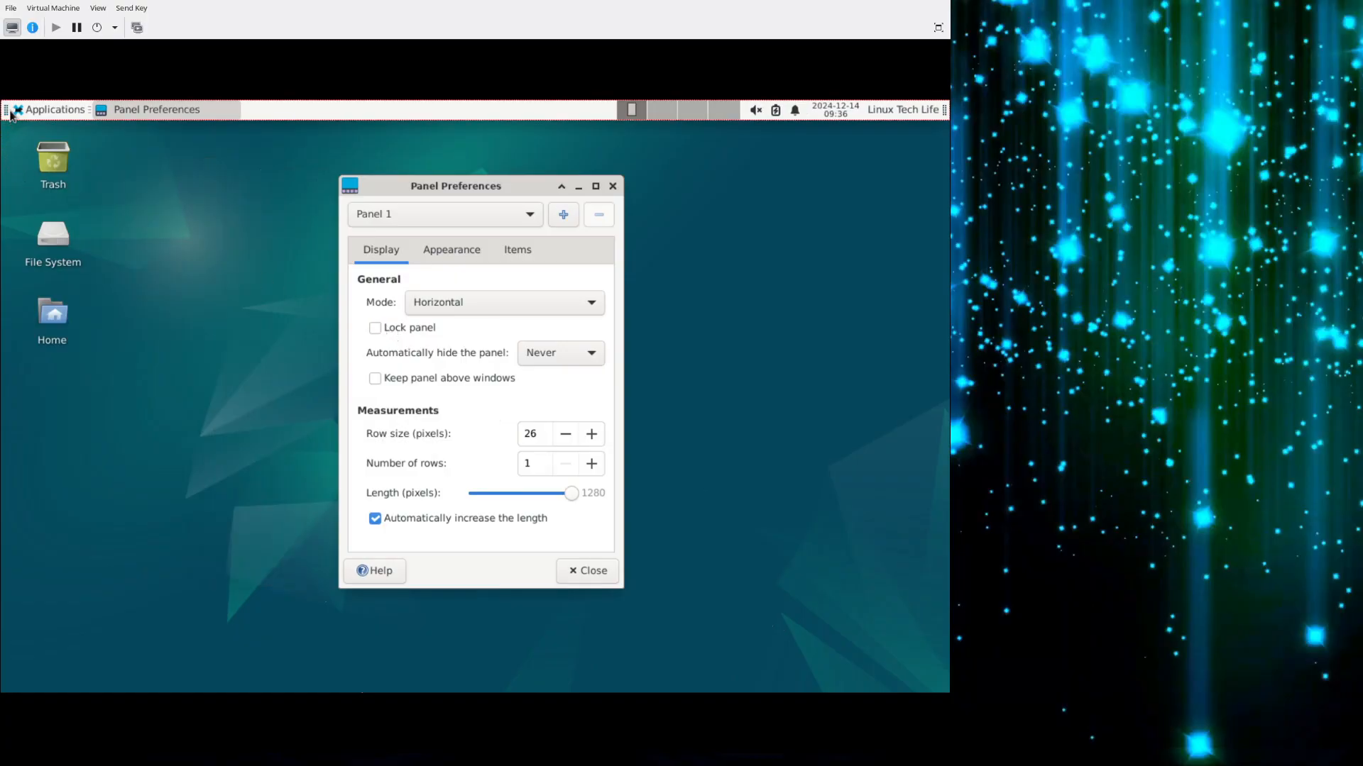
pyautogui.moveTo(11, 113); pyautogui.dragTo(41, 674)
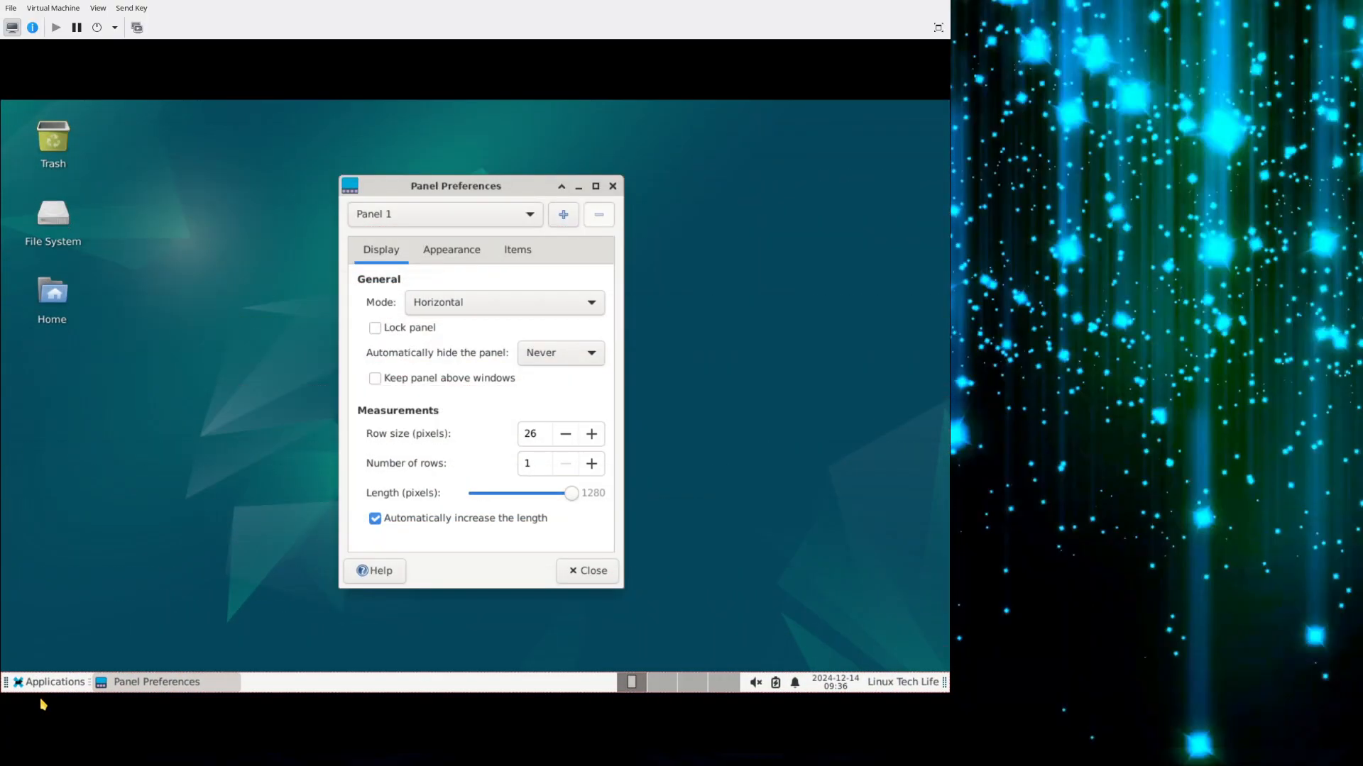
pyautogui.click(386, 330)
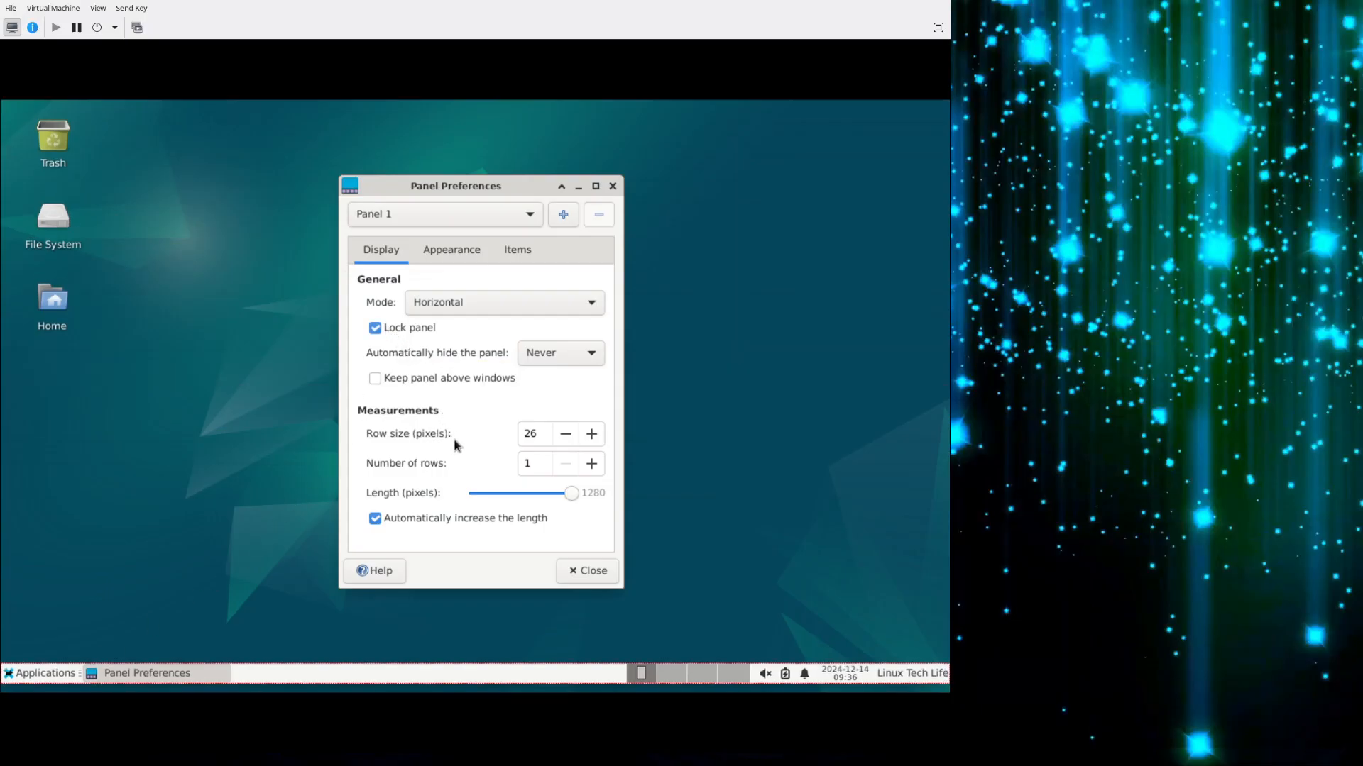
pyautogui.click(375, 328)
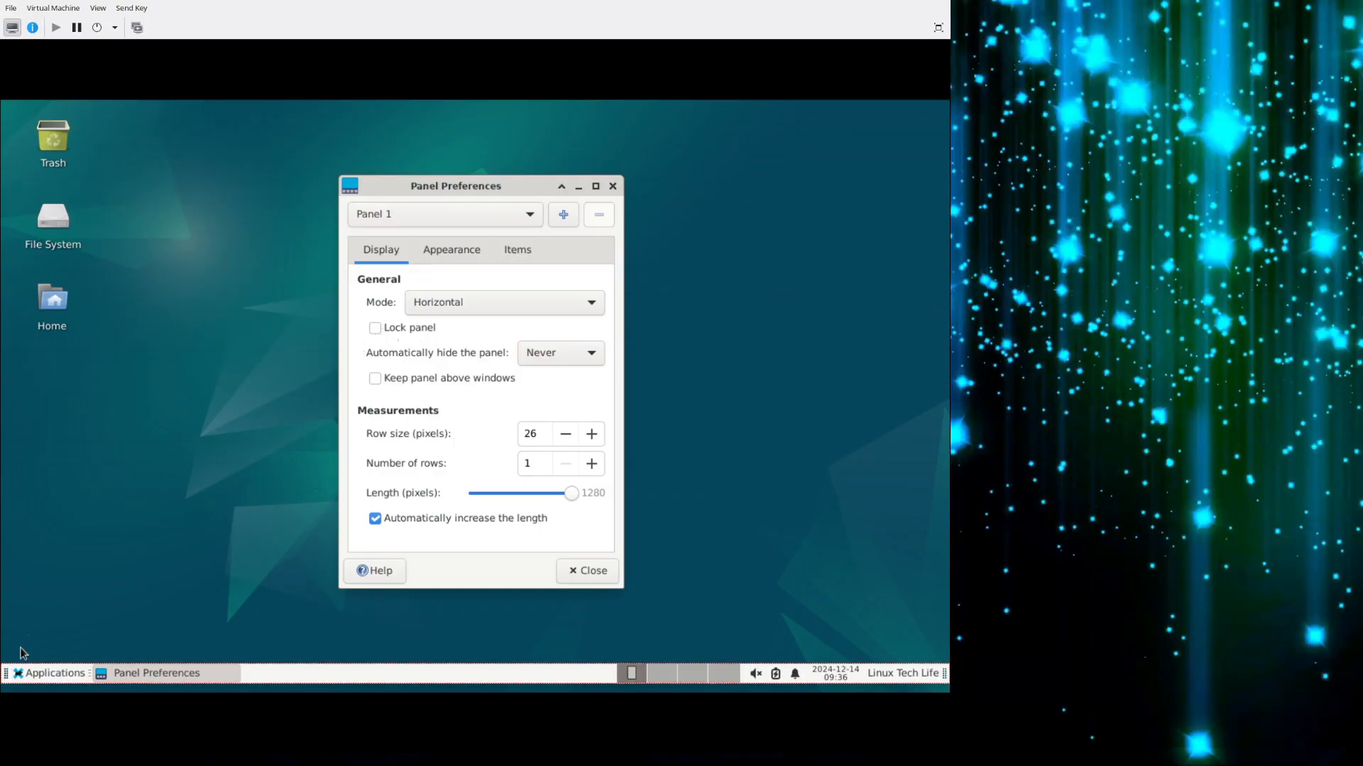
pyautogui.moveTo(6, 679); pyautogui.dragTo(33, 673)
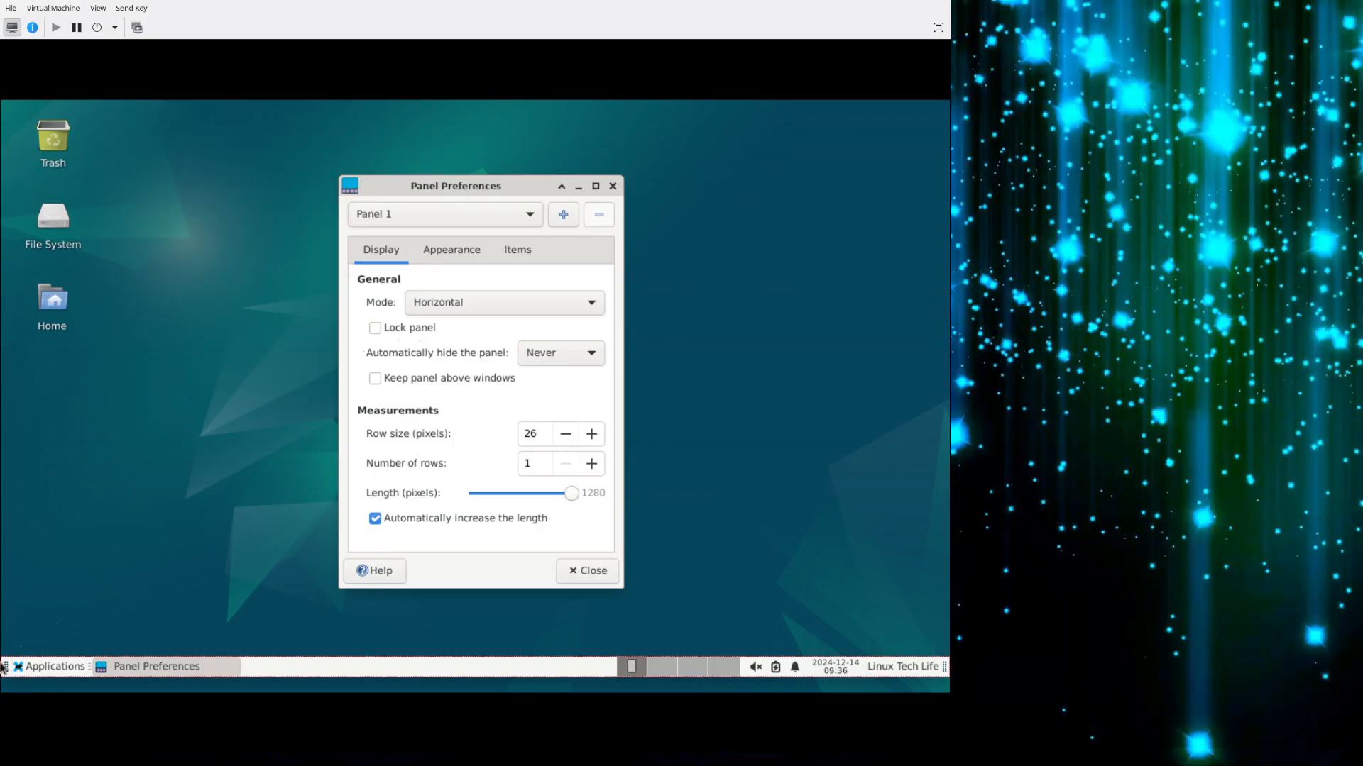
pyautogui.moveTo(6, 668); pyautogui.dragTo(6, 680)
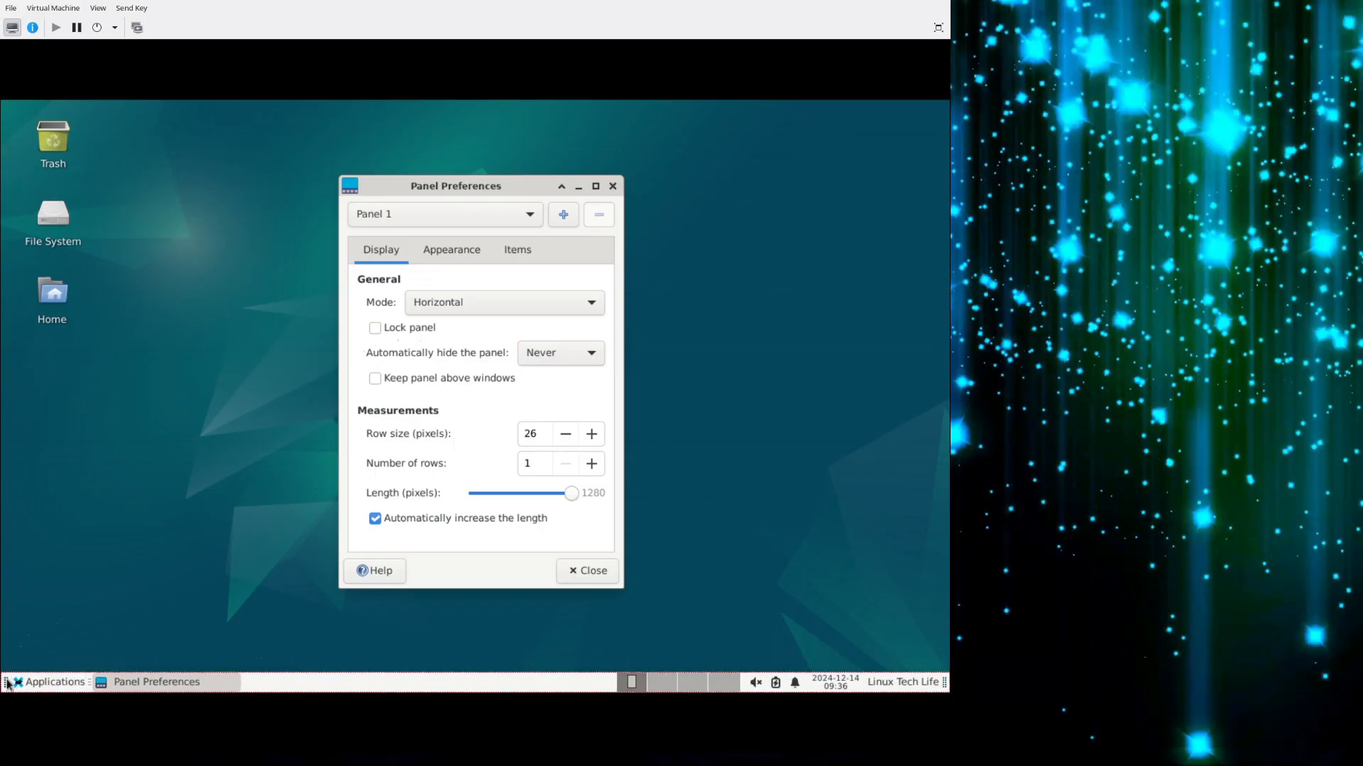
pyautogui.click(377, 330)
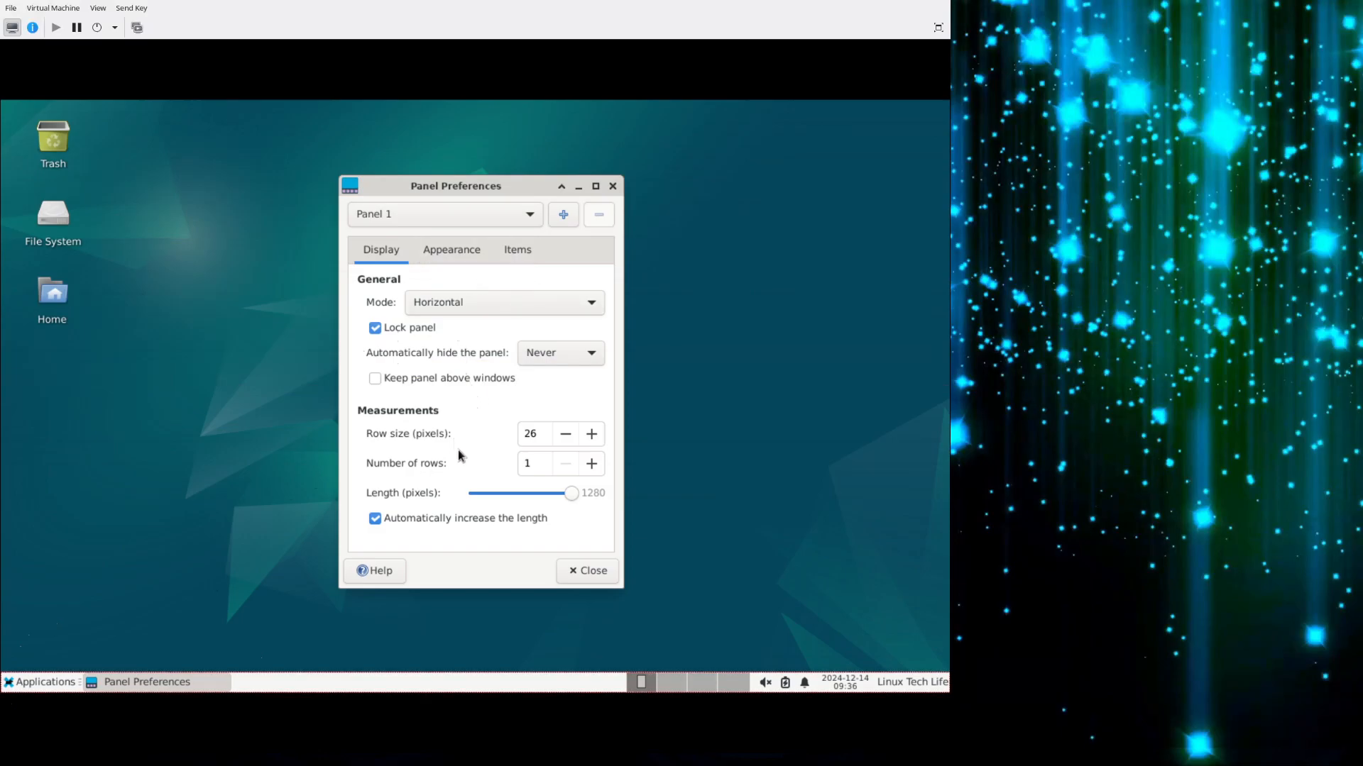
# Look over the entries of the Applications menu and close it again.
pyautogui.click(27, 682)
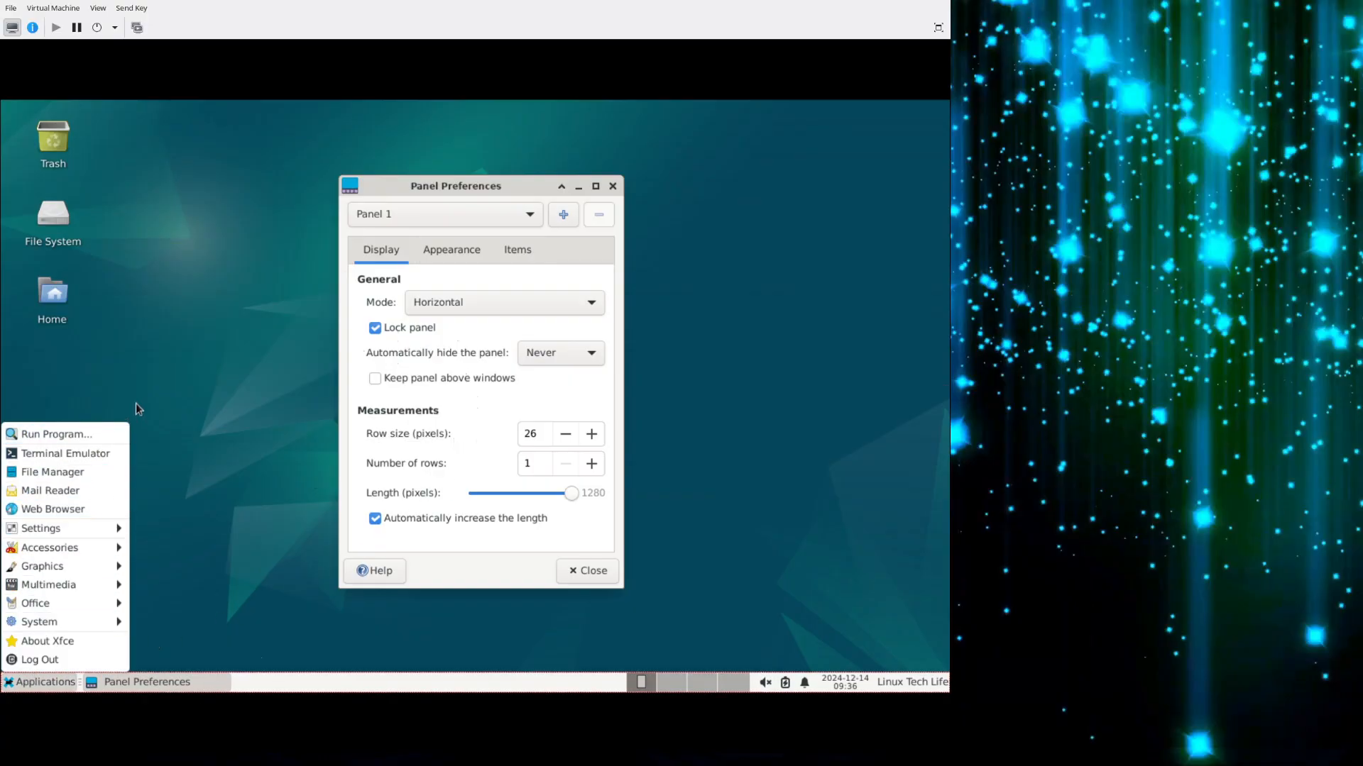
pyautogui.click(25, 689)
pyautogui.click(25, 687)
pyautogui.click(45, 685)
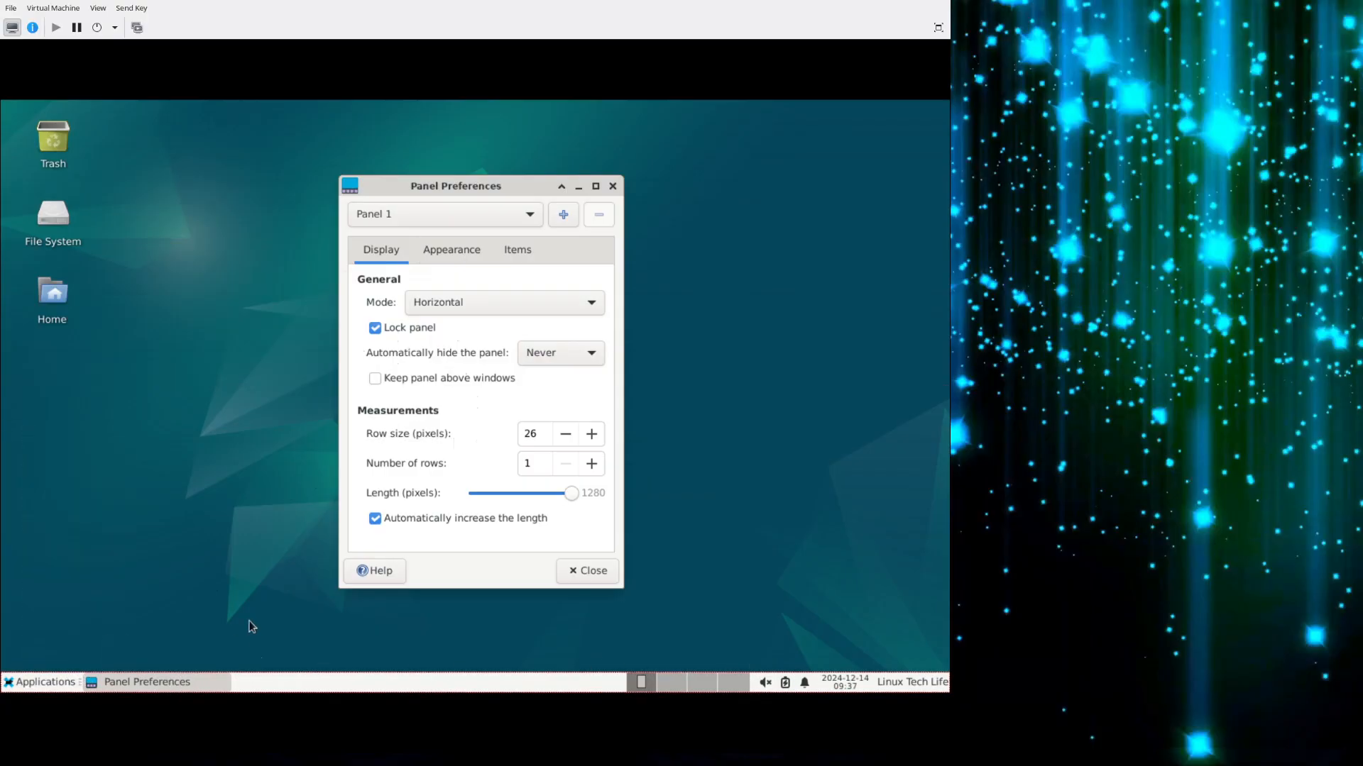
# Check what the Action Buttons item offers and remove it from Panel 1.
pyautogui.click(524, 255)
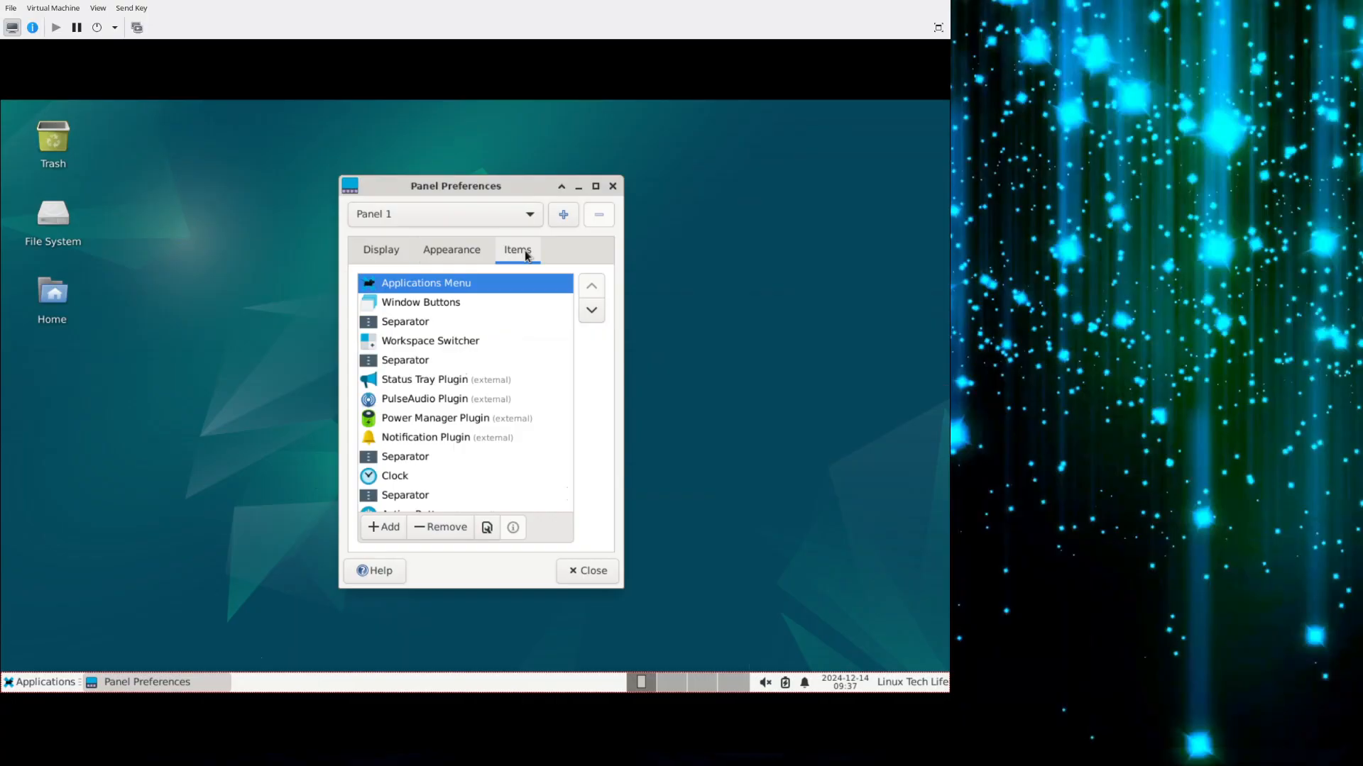
pyautogui.scroll(-1, 448, 407)
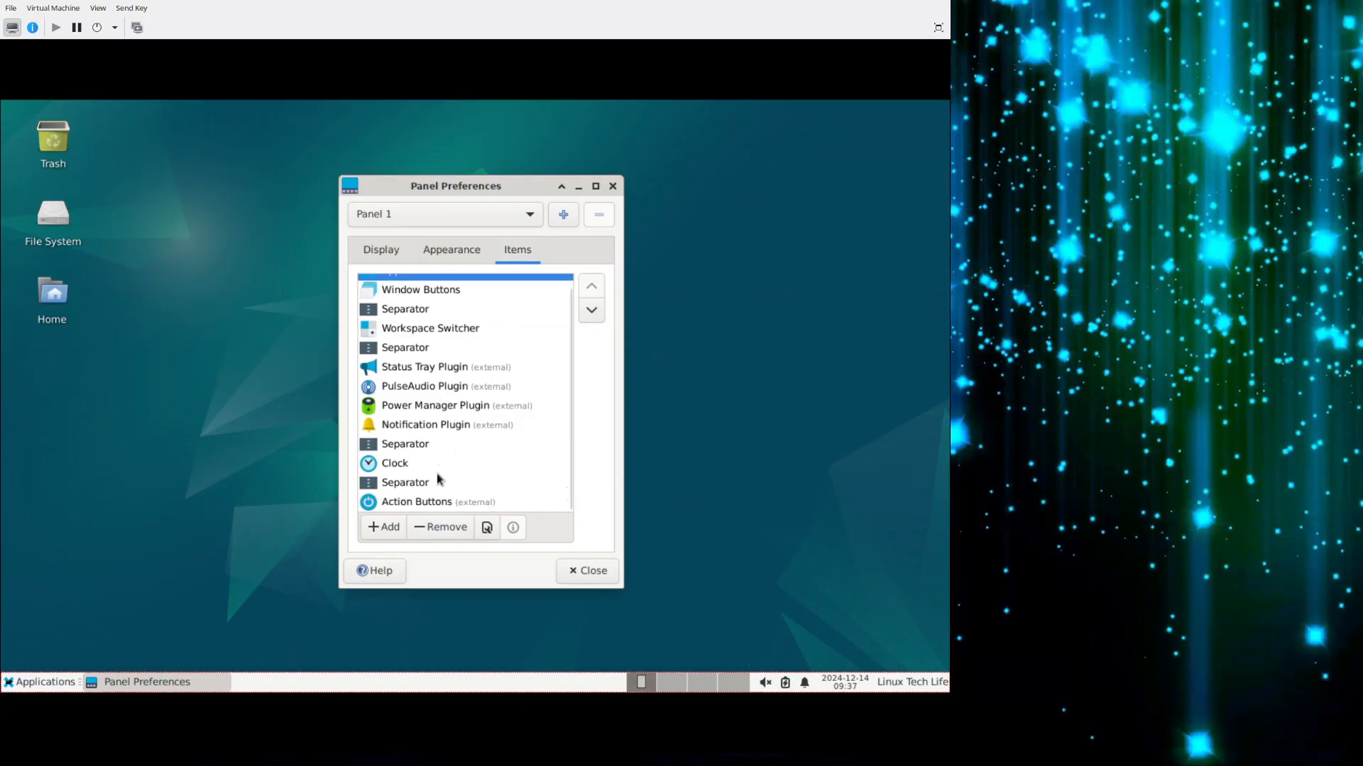
pyautogui.click(401, 506)
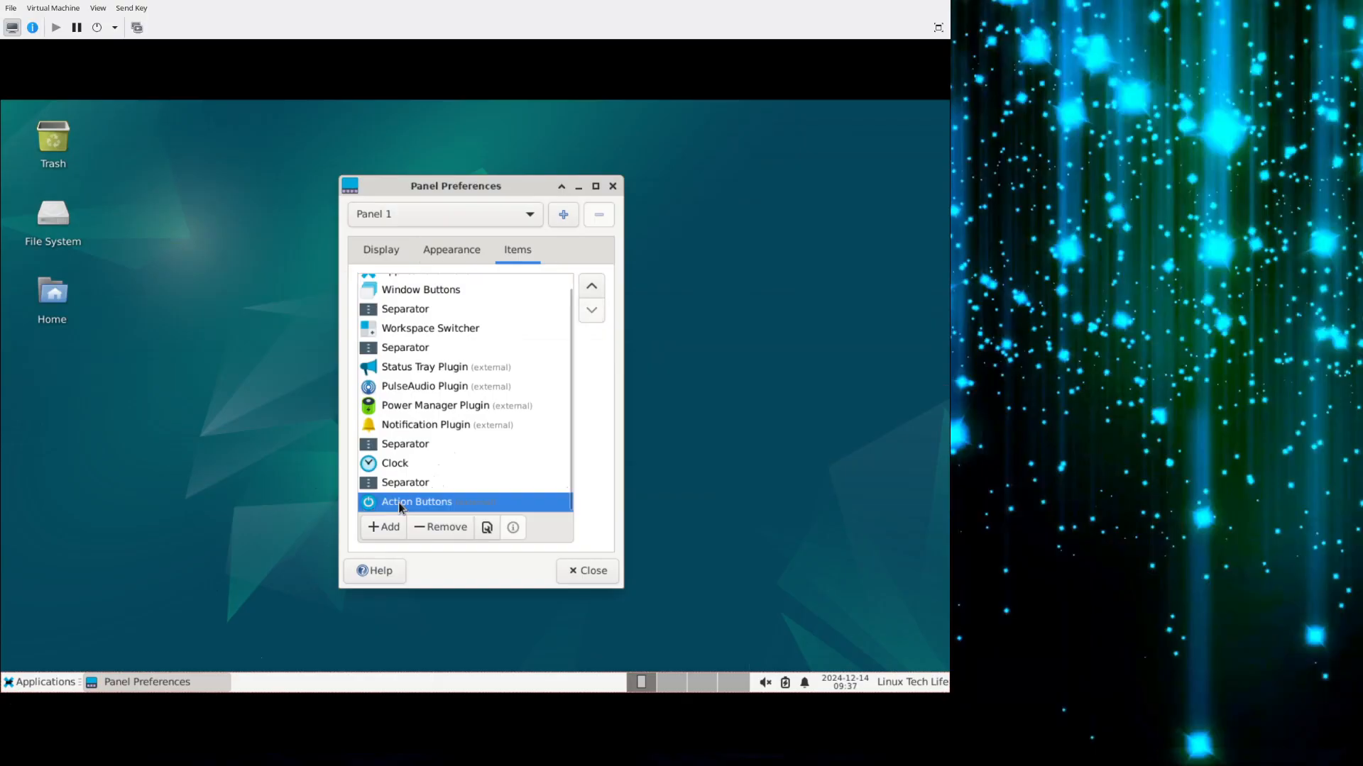
pyautogui.click(913, 689)
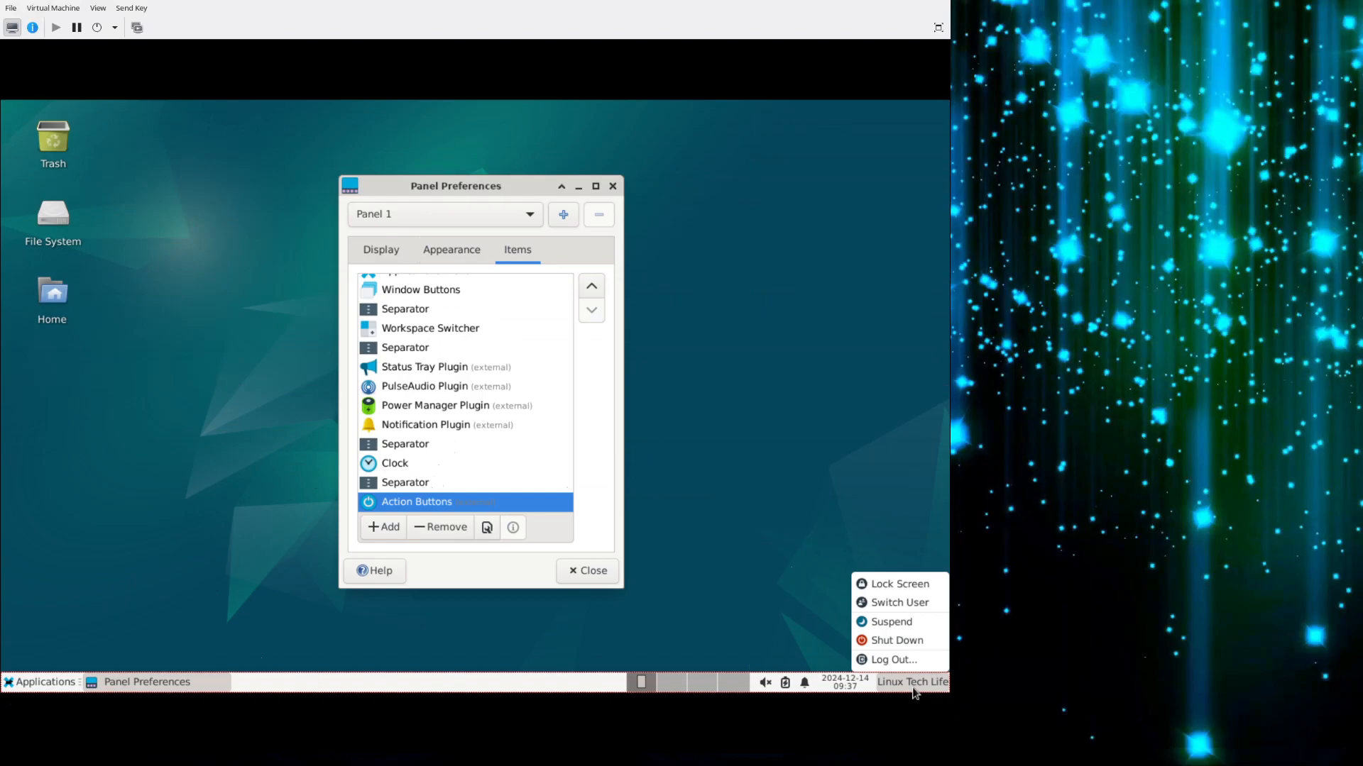
pyautogui.click(913, 683)
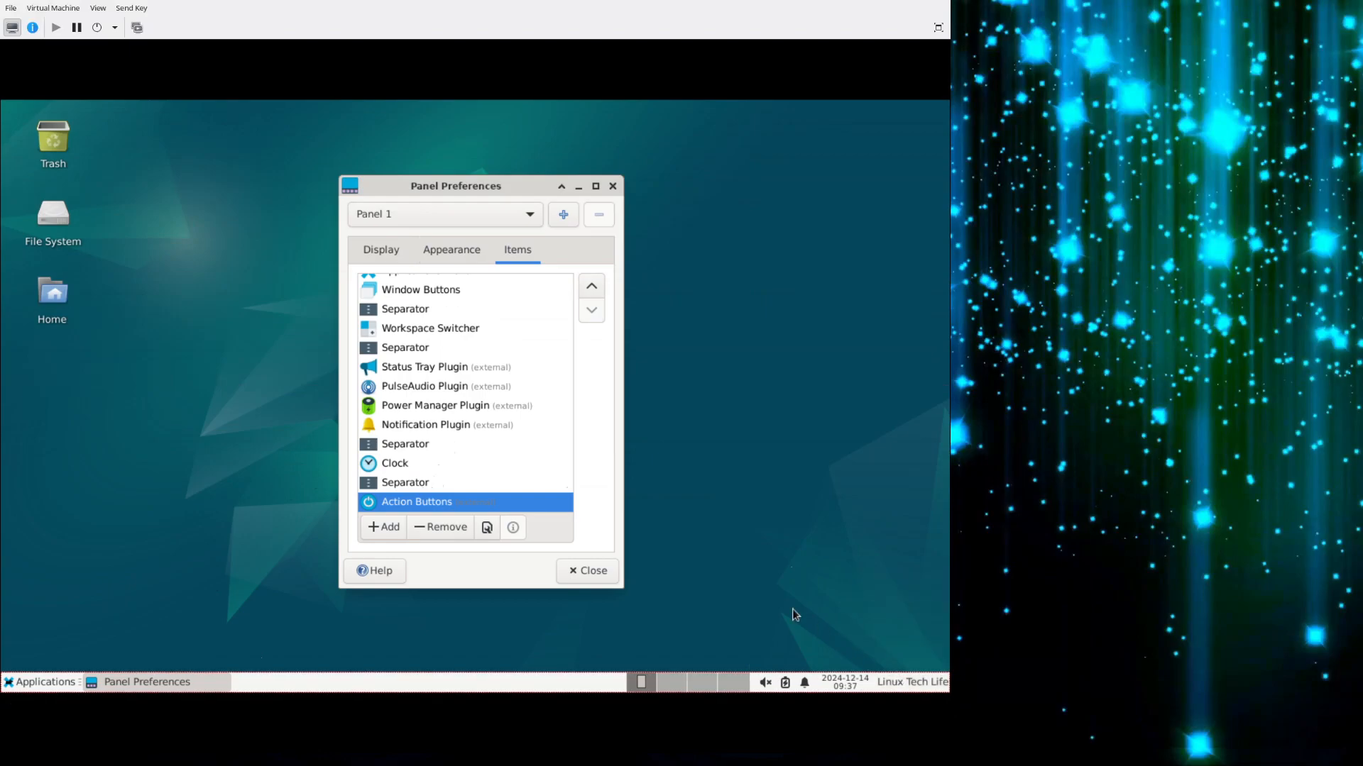
pyautogui.click(436, 526)
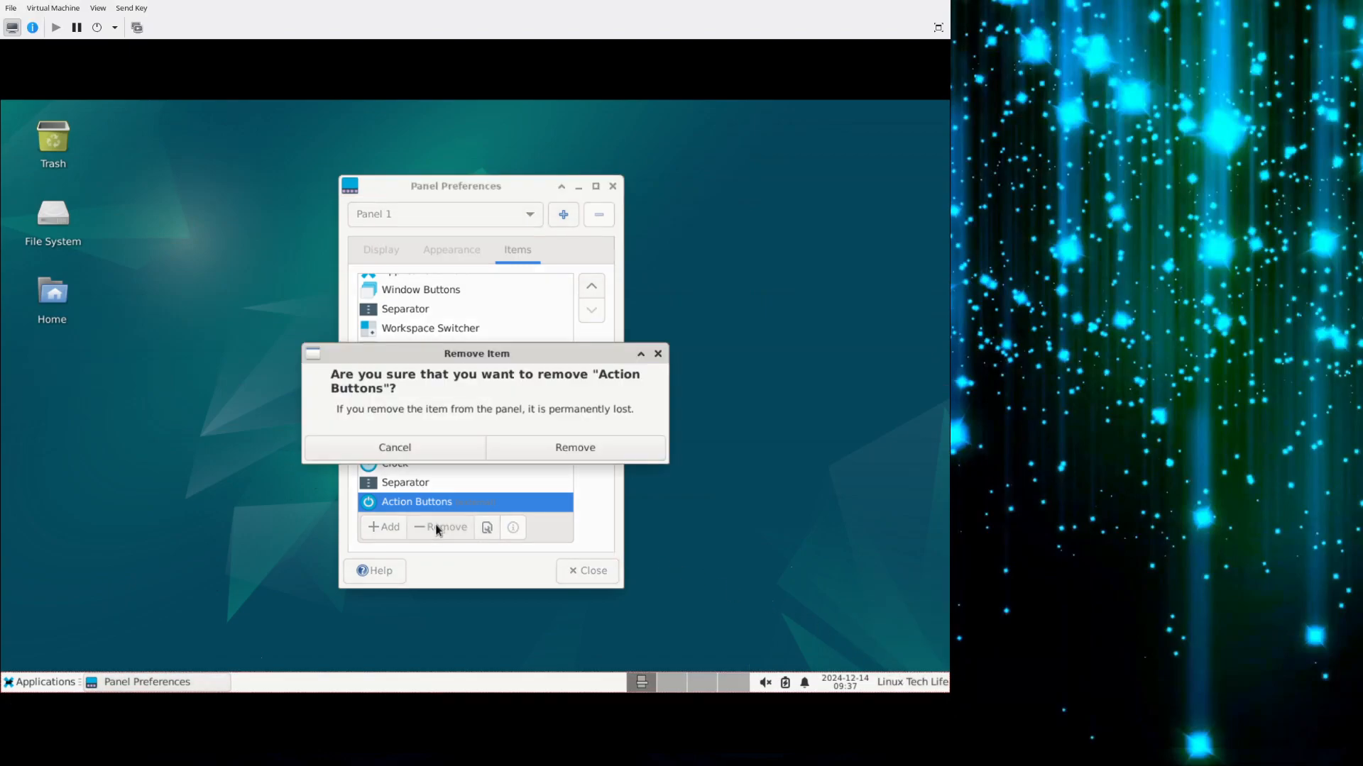
pyautogui.click(529, 458)
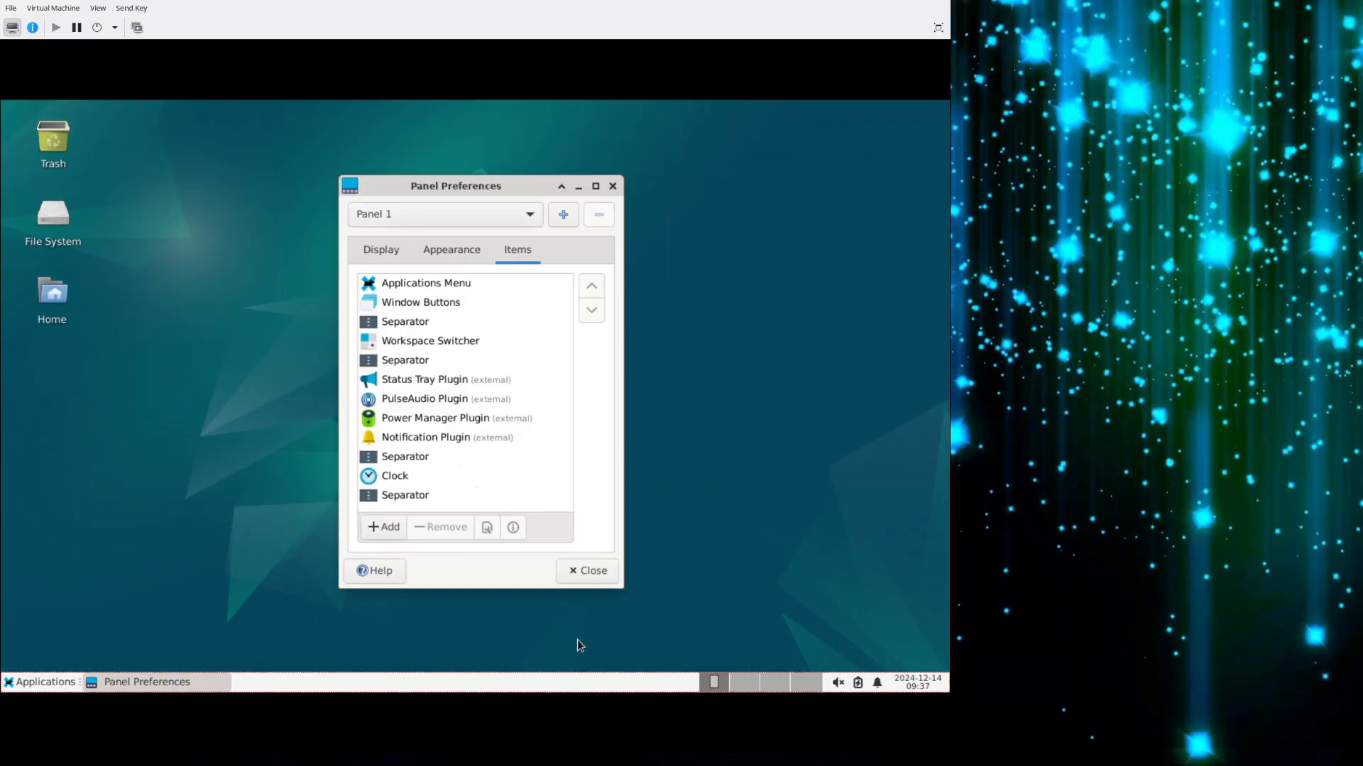
# Open the power manager settings and set the display's blank, sleep and switch-off times to Never.
pyautogui.click(858, 684)
pyautogui.click(816, 660)
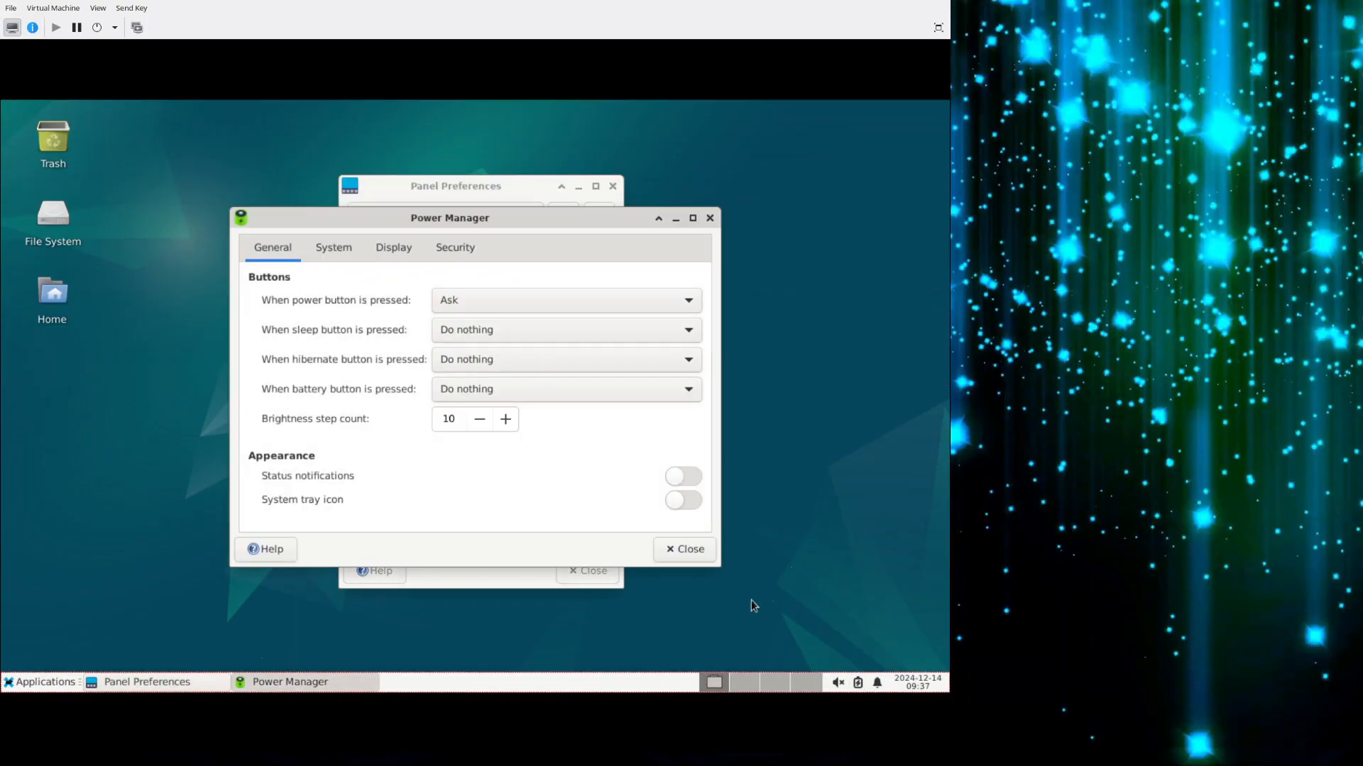
pyautogui.click(393, 247)
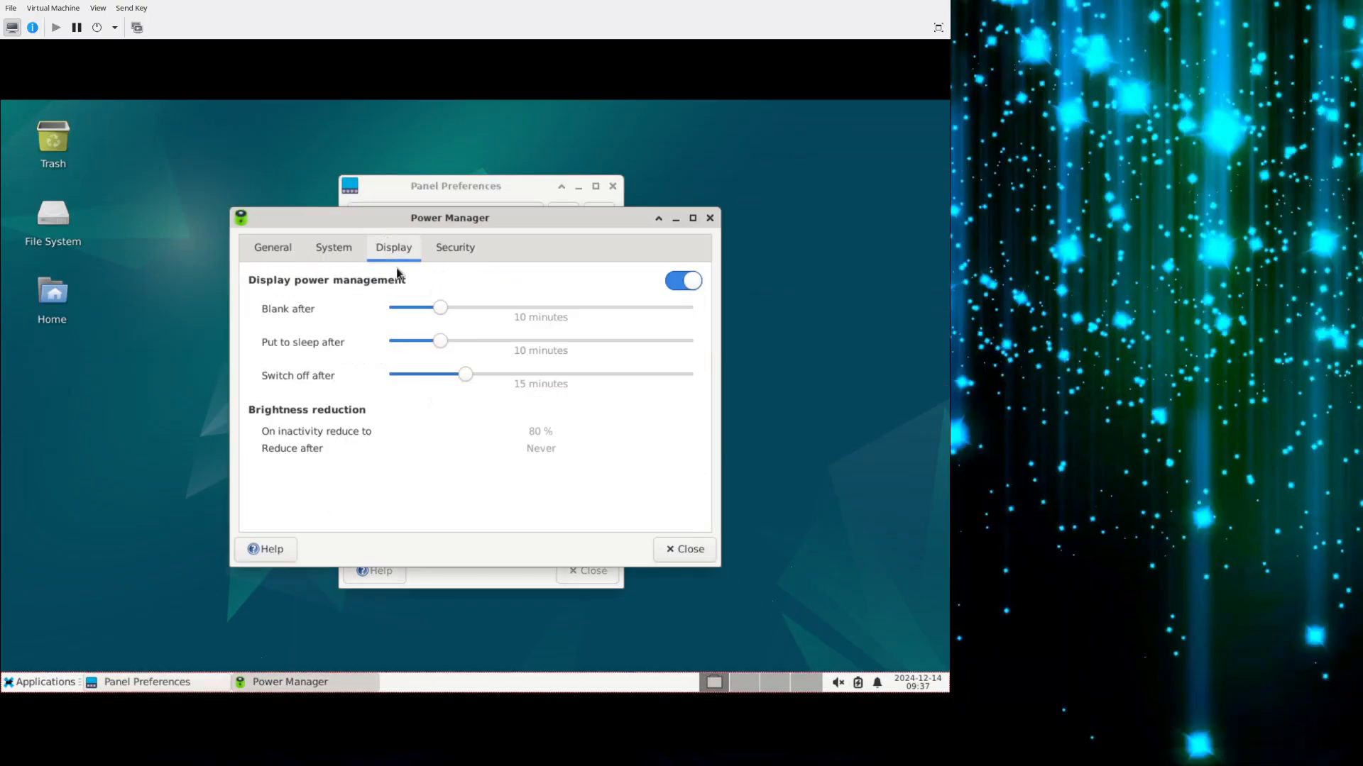
pyautogui.moveTo(463, 374); pyautogui.dragTo(332, 378)
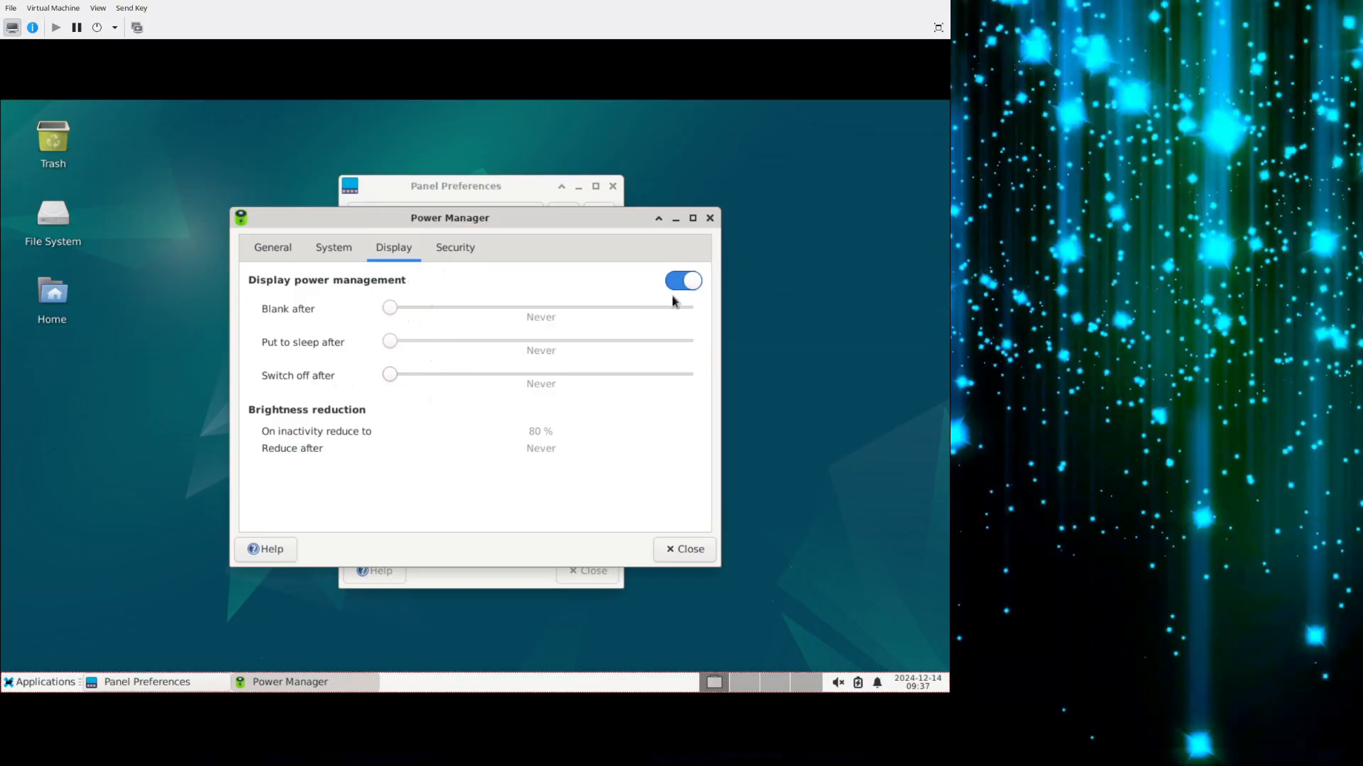
pyautogui.click(260, 246)
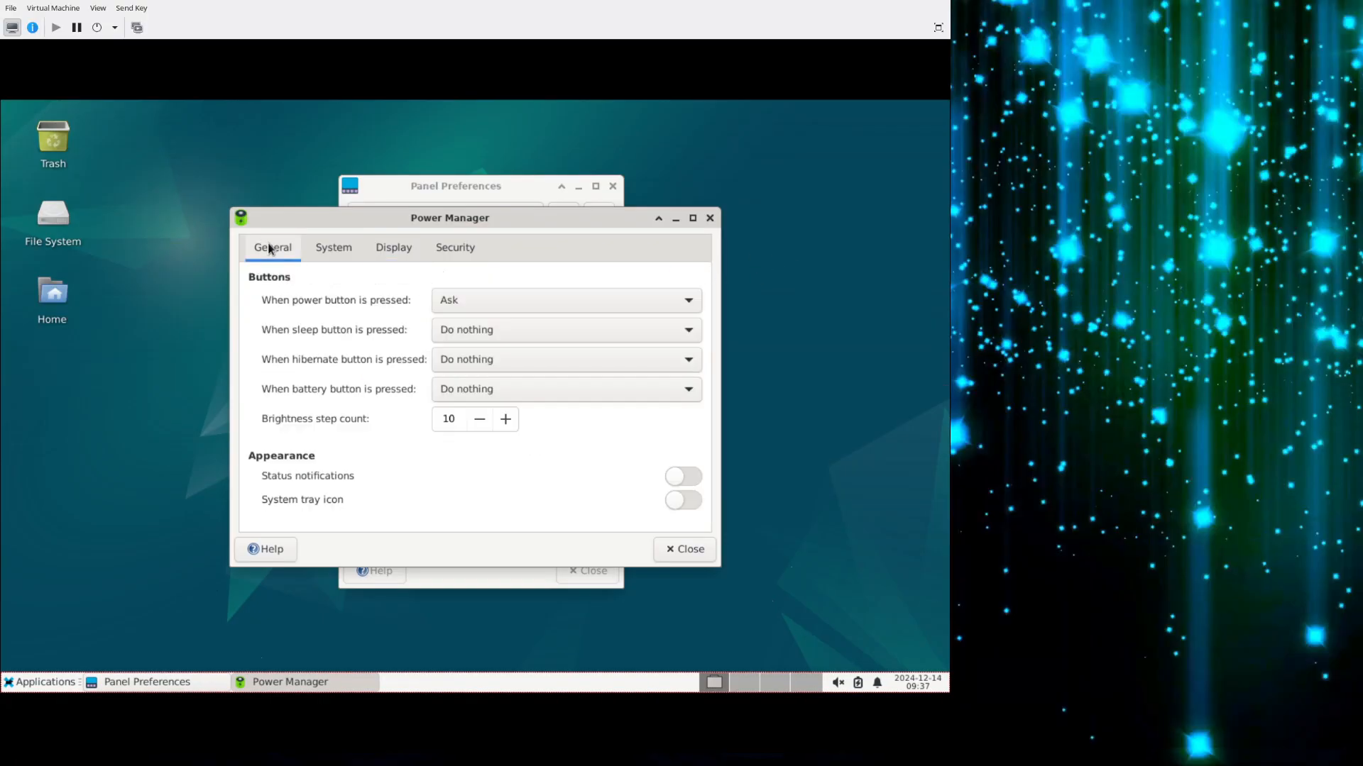
pyautogui.click(682, 550)
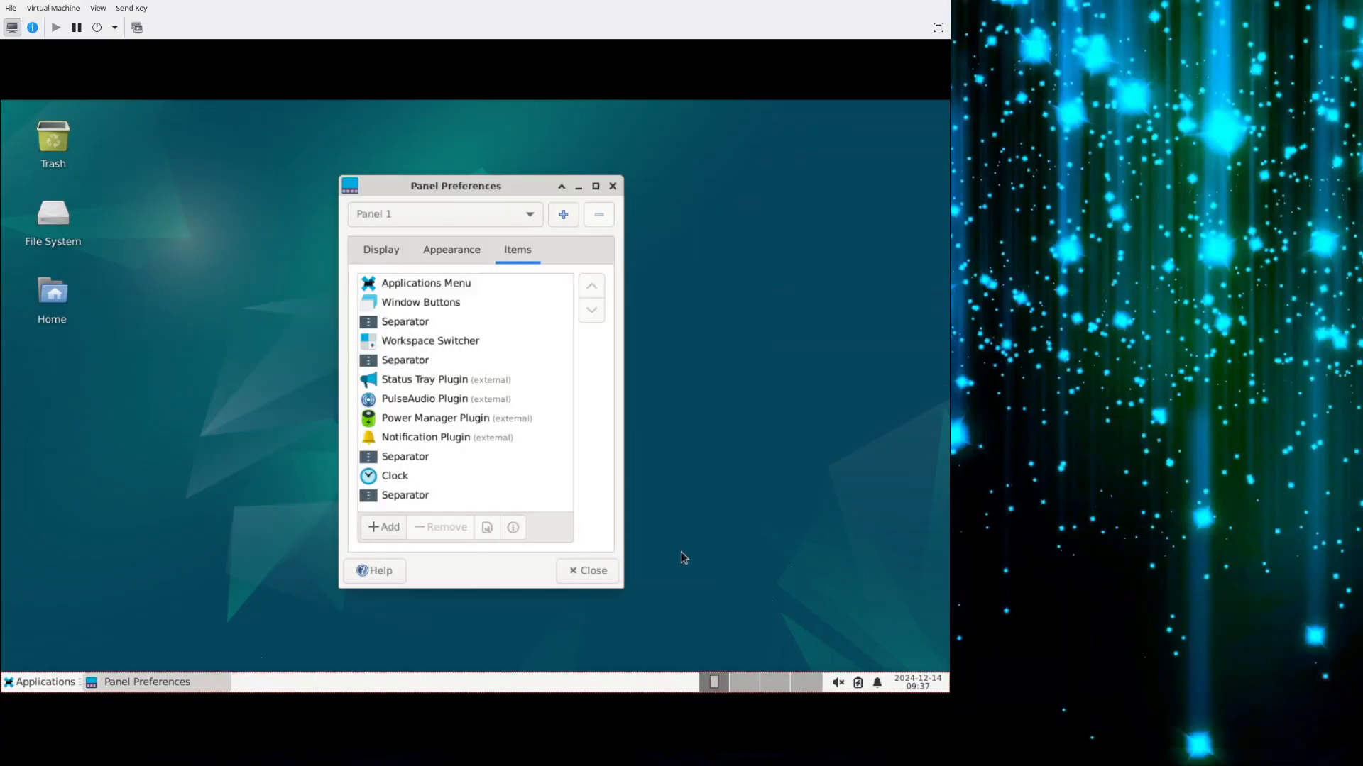
# Remove the Power Manager Plugin from Panel 1's items and confirm the removal.
pyautogui.click(400, 421)
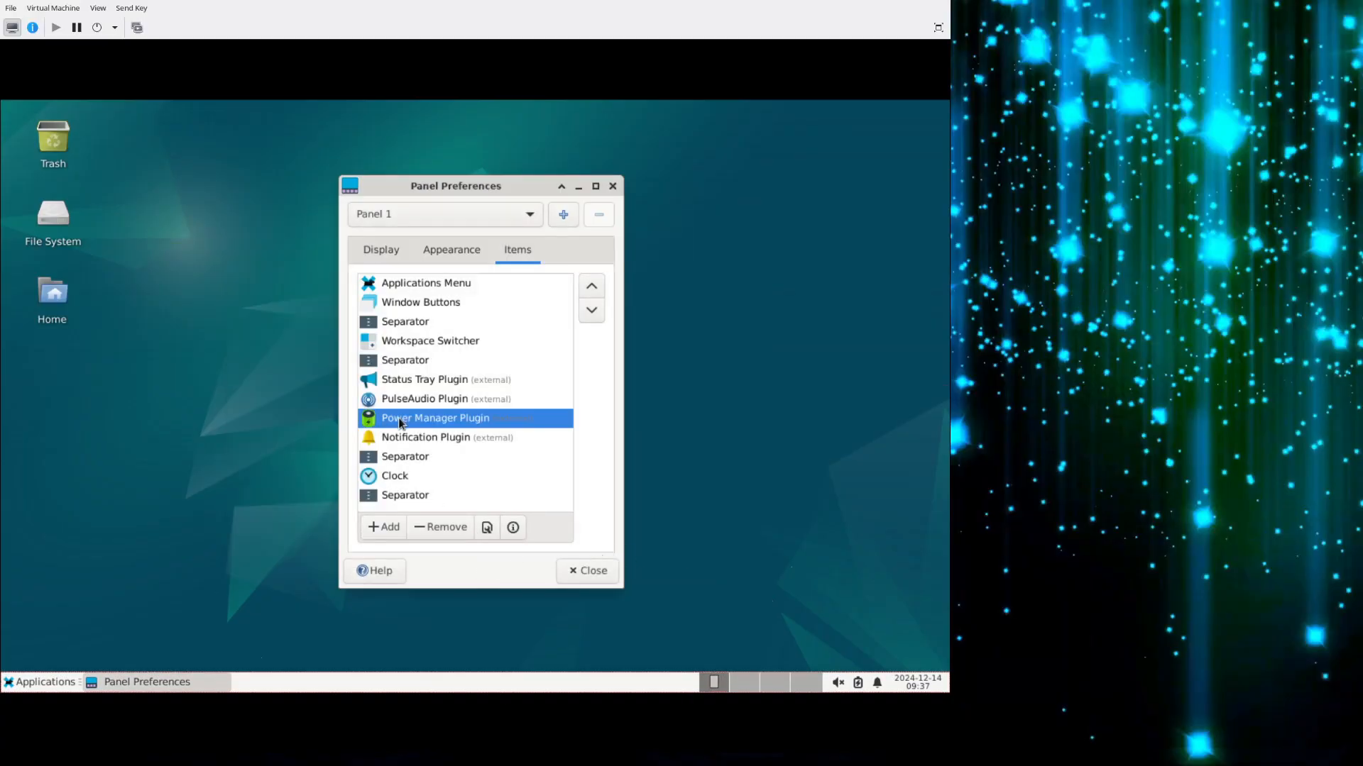
pyautogui.click(425, 525)
pyautogui.click(539, 450)
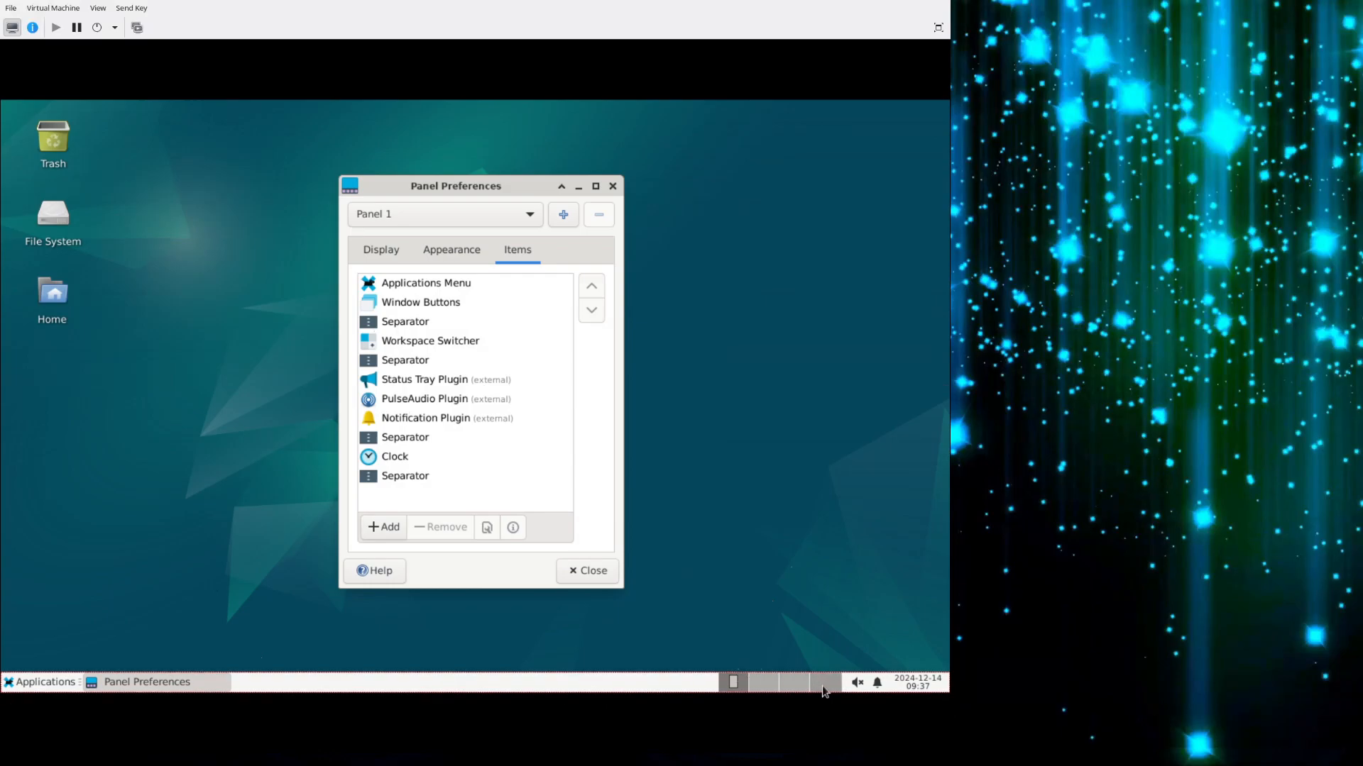
# Try switching to another workspace and back to Workspace 1, and remove the Workspace Switcher from Panel 1.
pyautogui.click(769, 686)
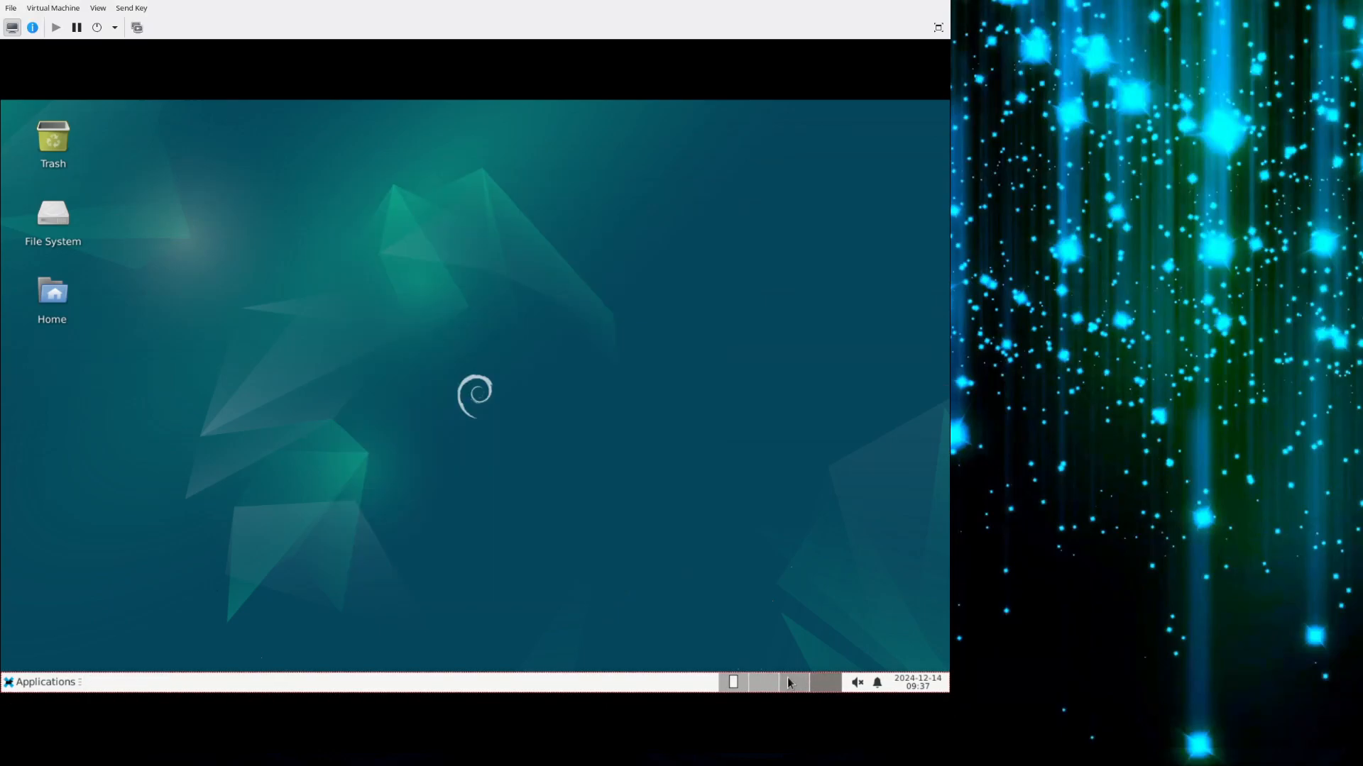
pyautogui.click(740, 680)
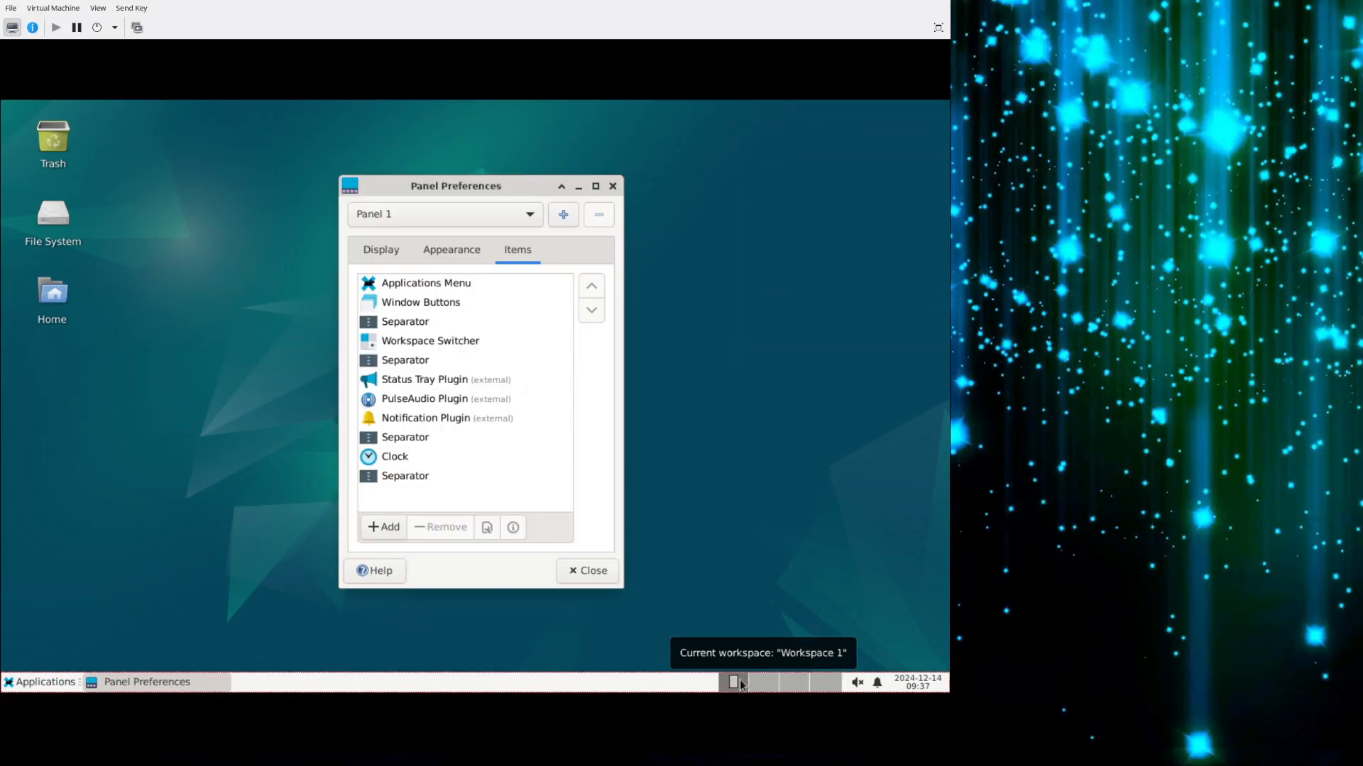
pyautogui.click(425, 345)
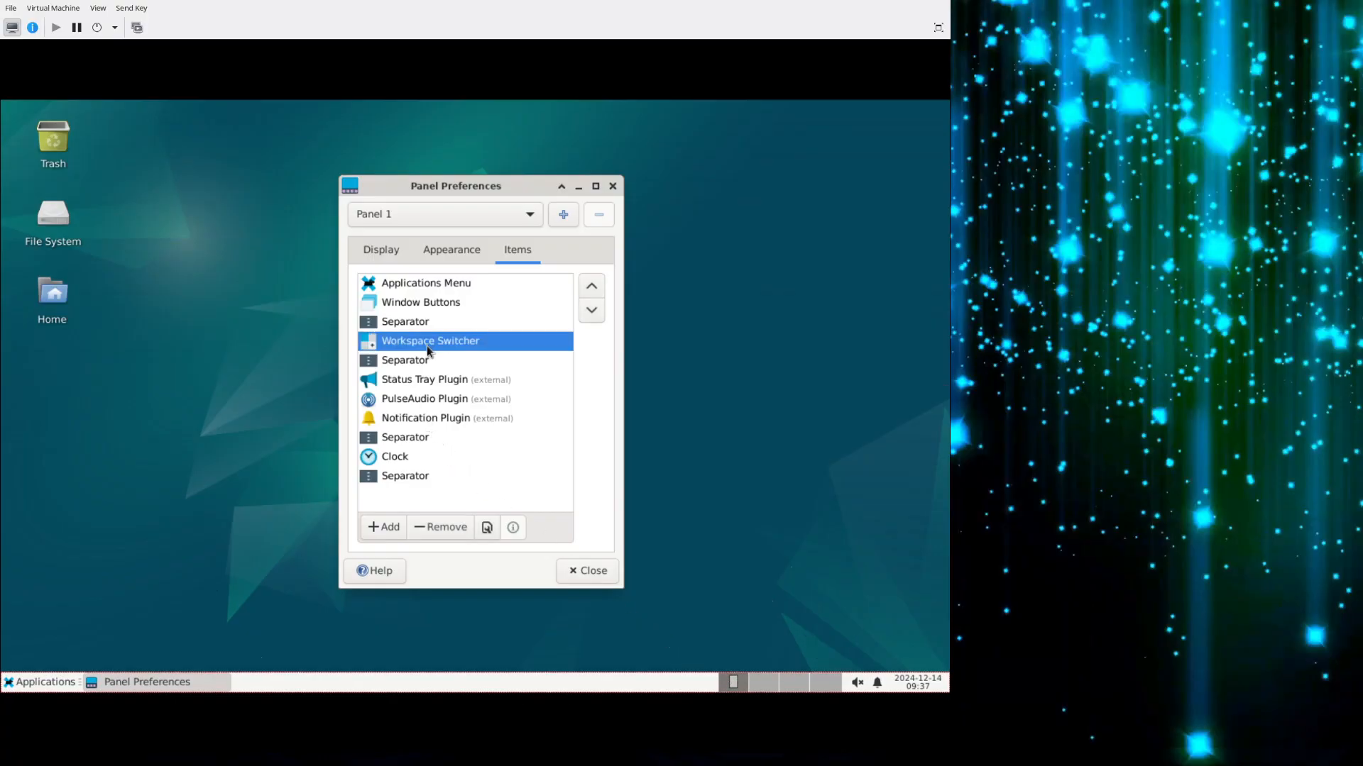
pyautogui.click(432, 530)
pyautogui.click(547, 457)
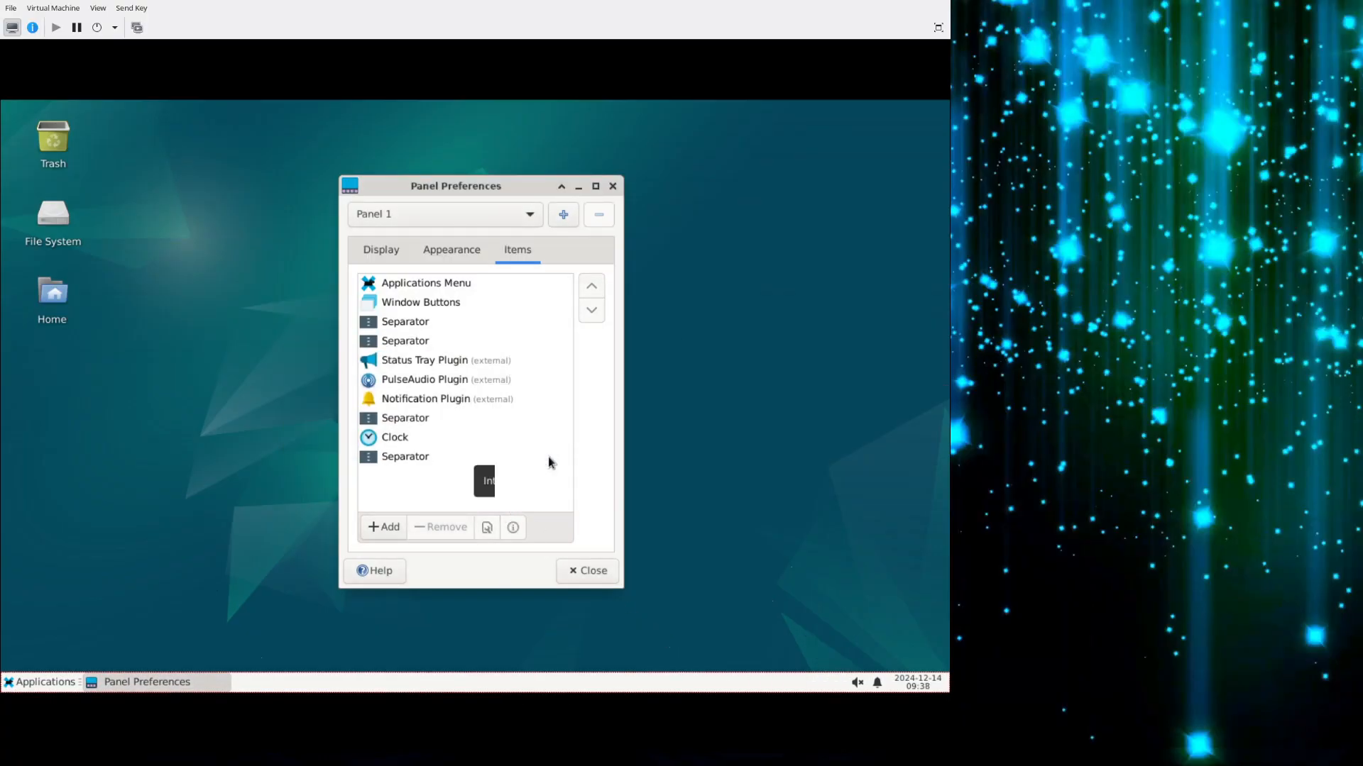
# Find the Whisker Menu among the available panel items, add it to Panel 1 and select it in the item list.
pyautogui.click(387, 538)
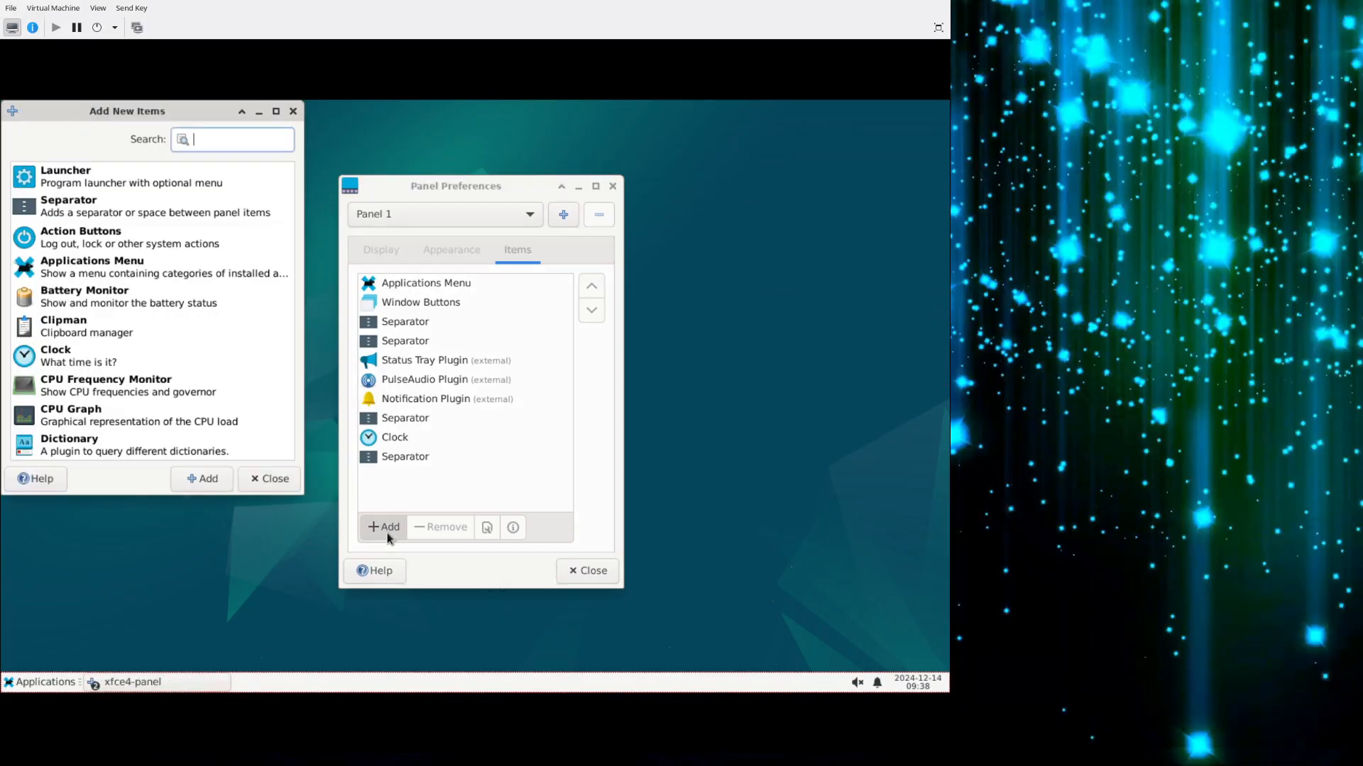
pyautogui.write('whi')
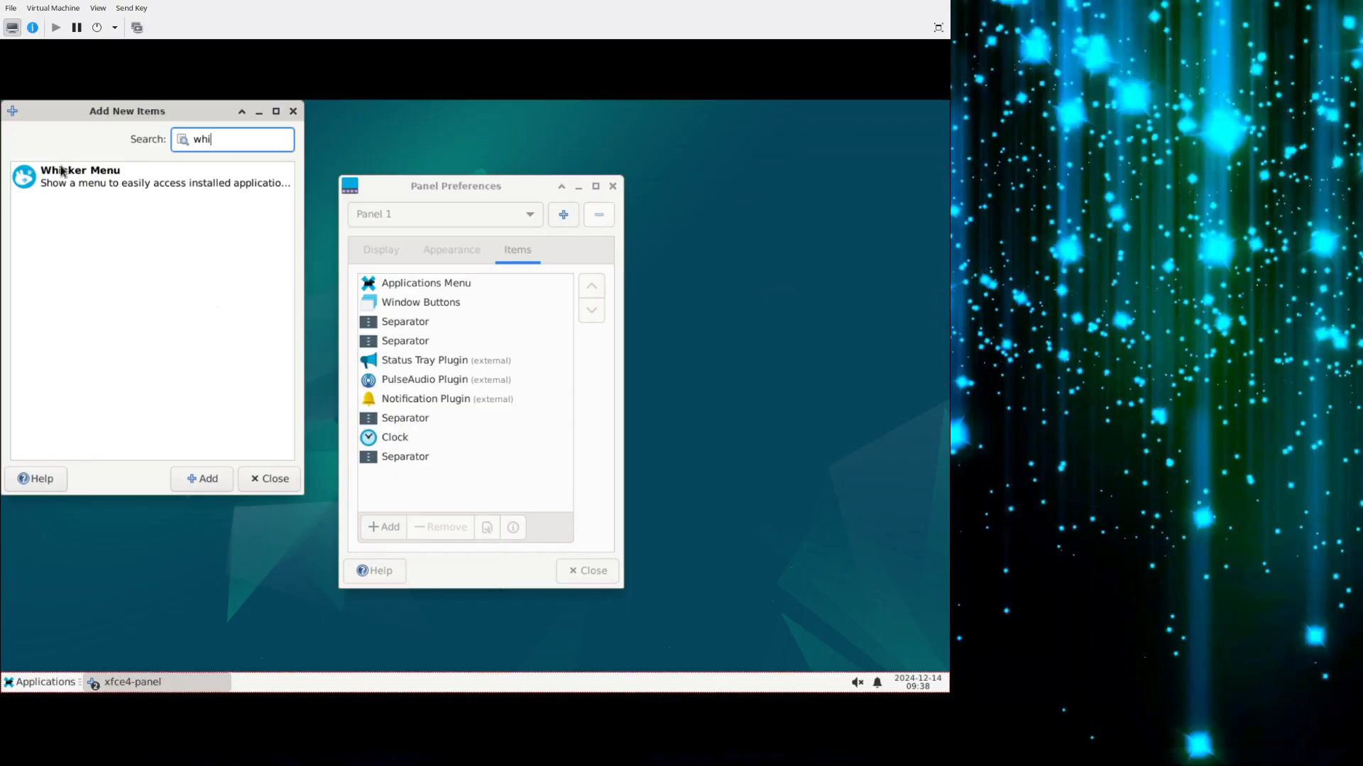
pyautogui.click(34, 188)
pyautogui.click(222, 477)
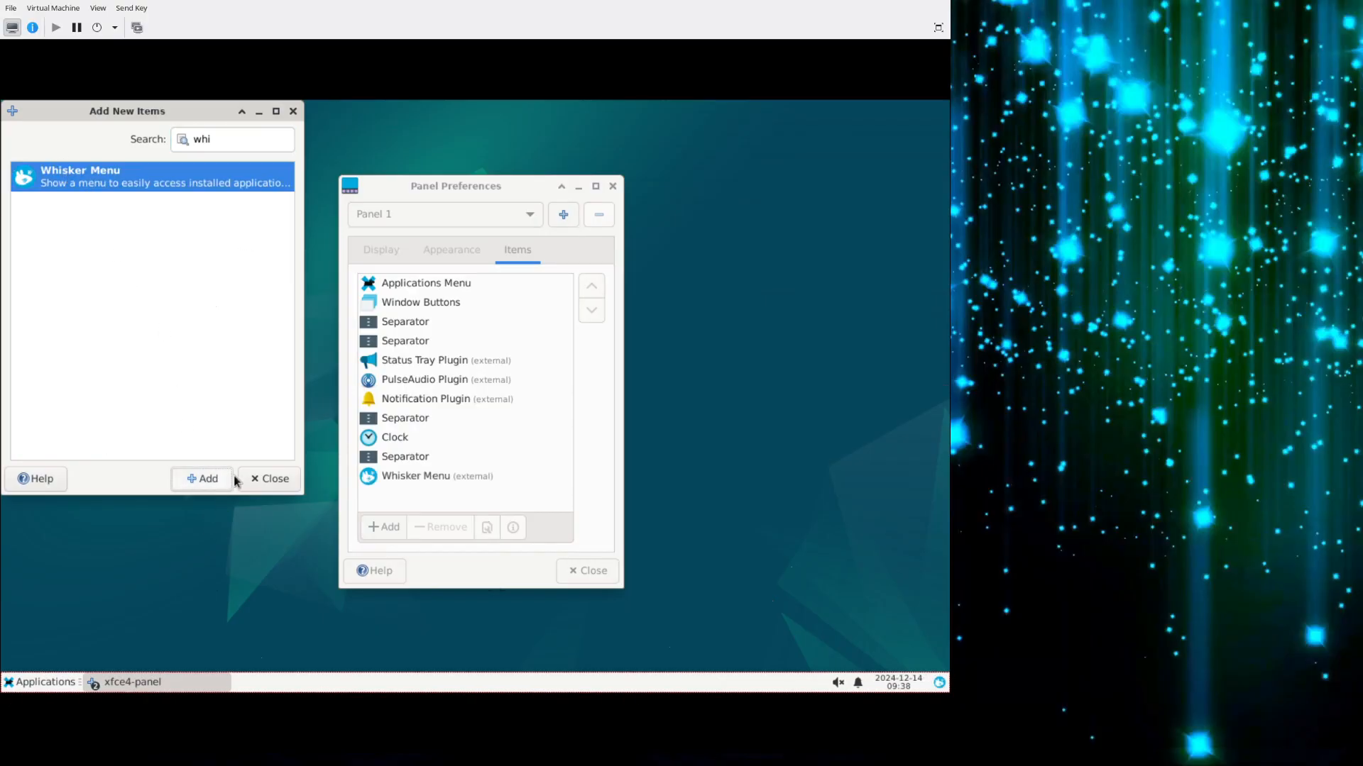
pyautogui.click(261, 480)
pyautogui.click(421, 475)
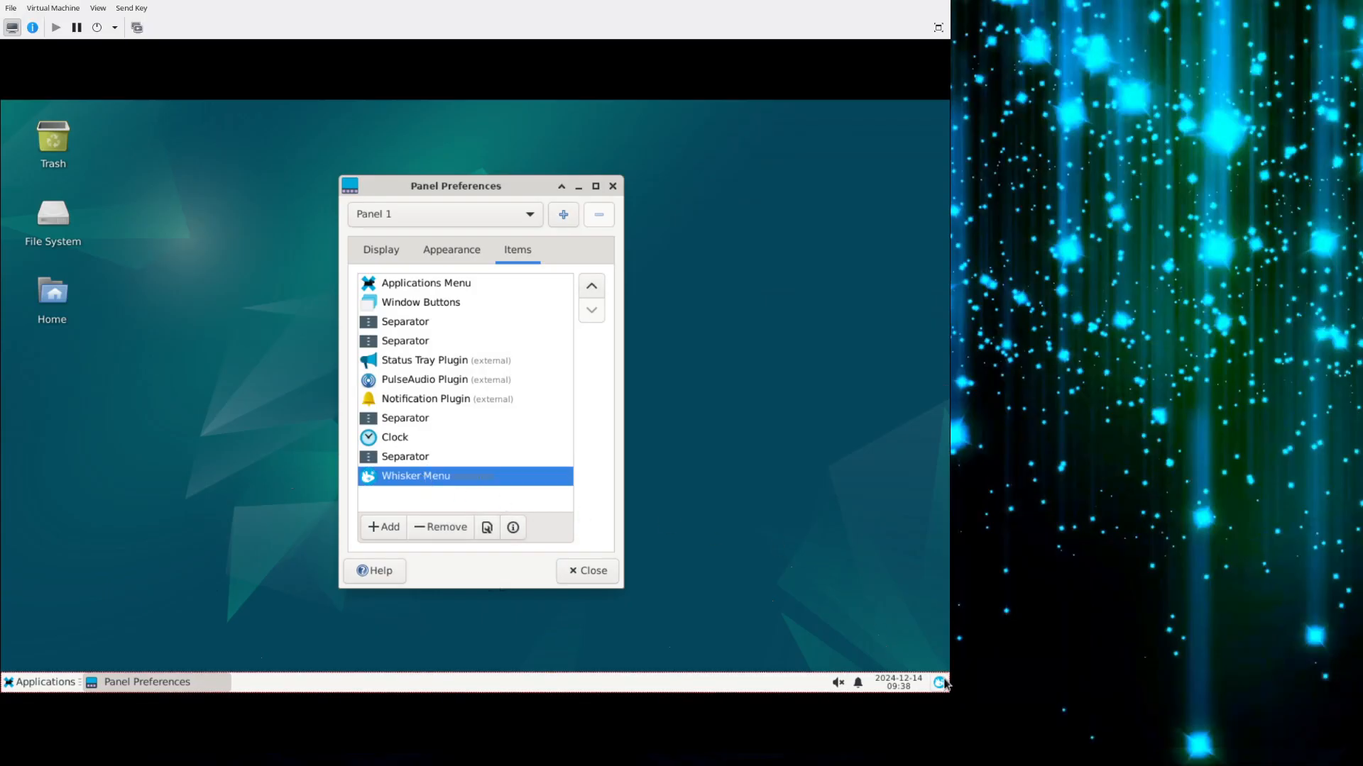
# Compare the layout of the Applications menu with that of the Whisker Menu and close both.
pyautogui.click(41, 683)
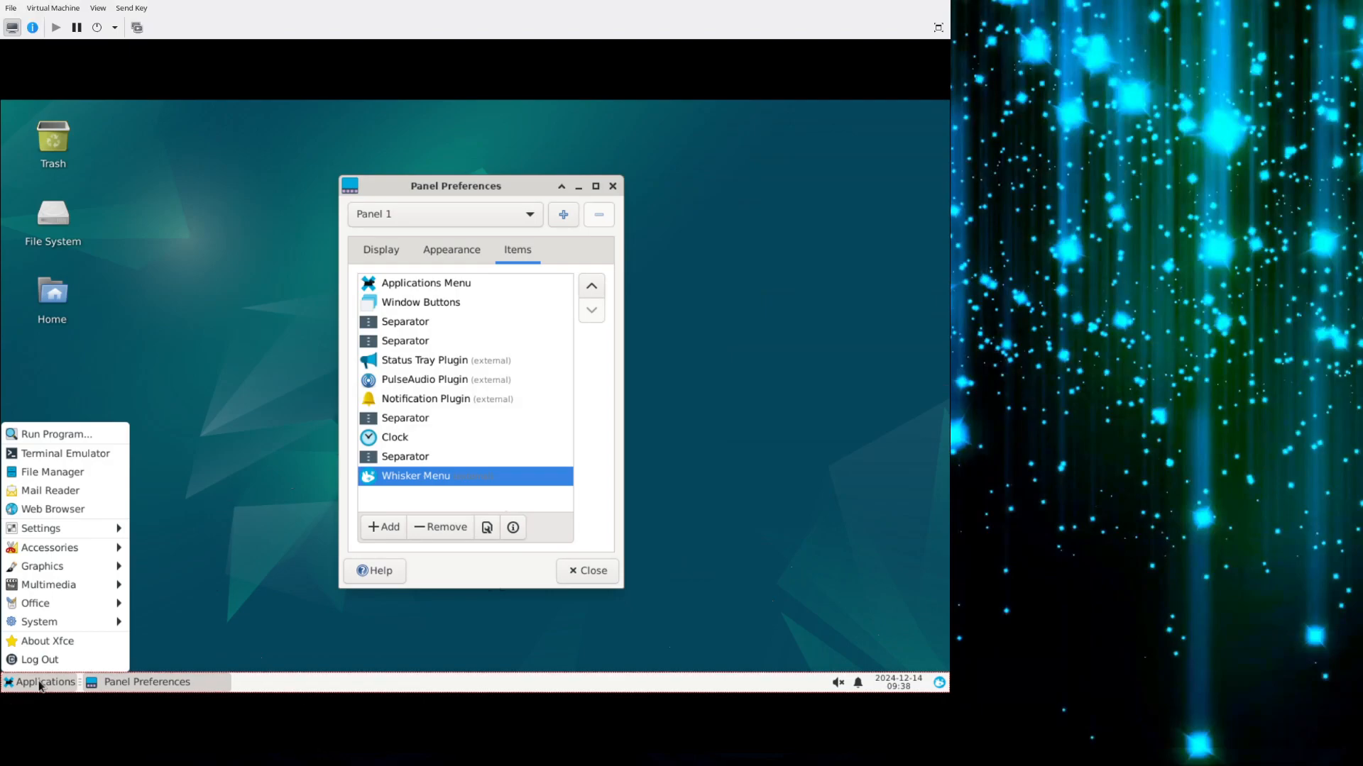
pyautogui.click(39, 685)
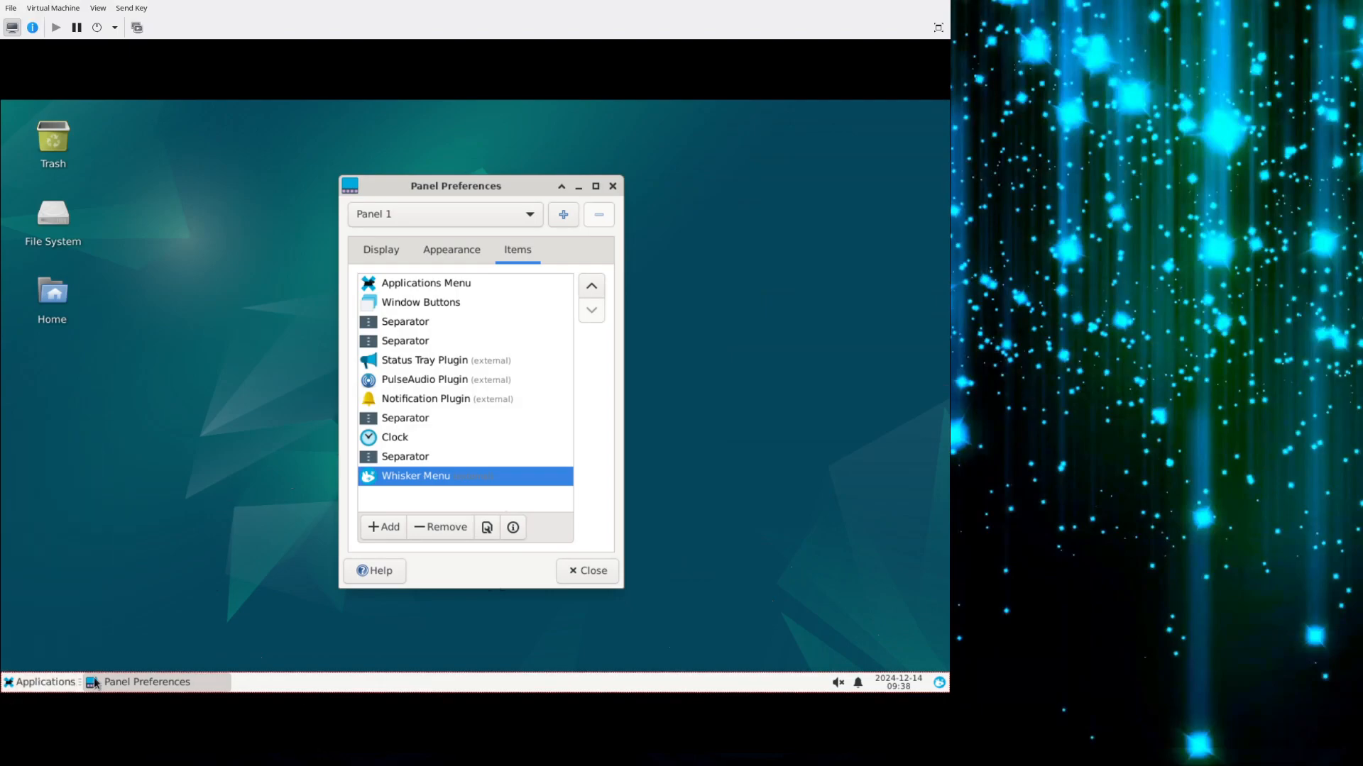
pyautogui.click(938, 683)
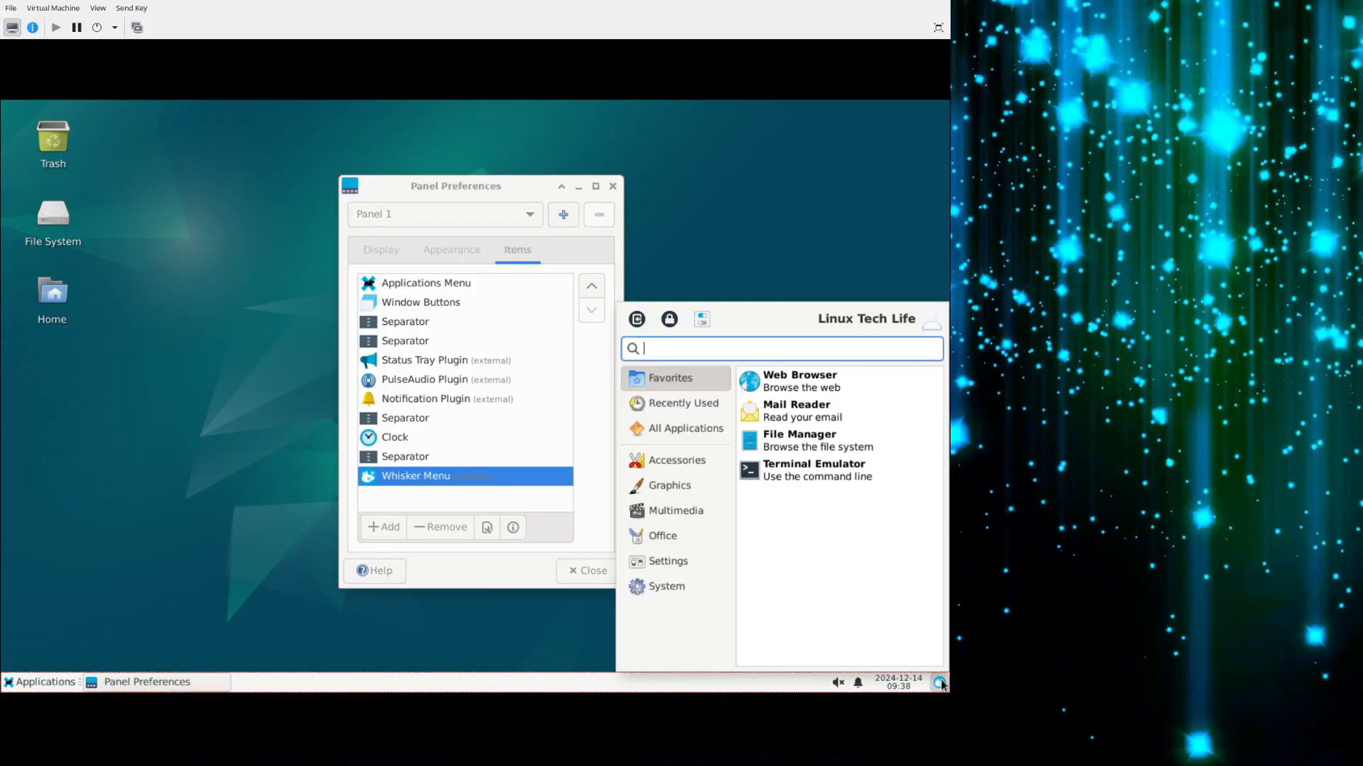
pyautogui.click(941, 683)
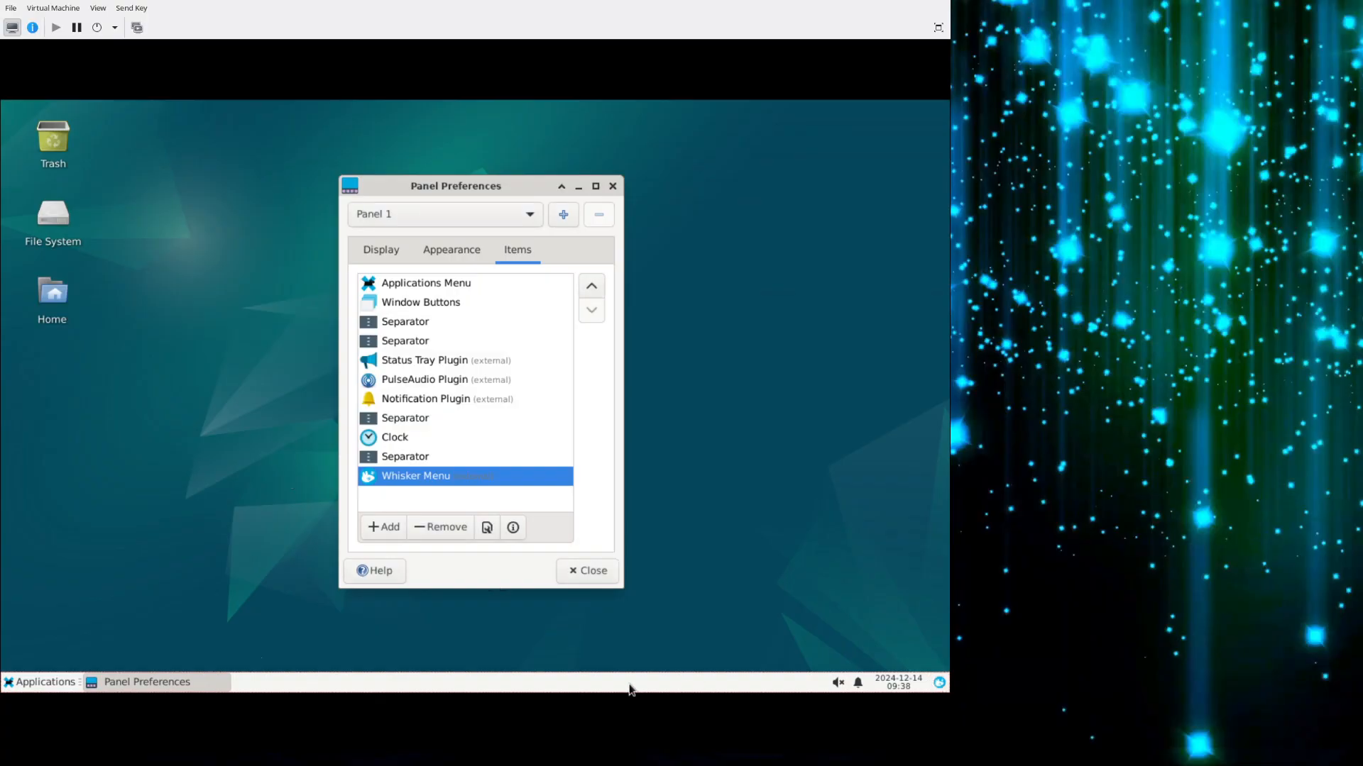
pyautogui.click(36, 683)
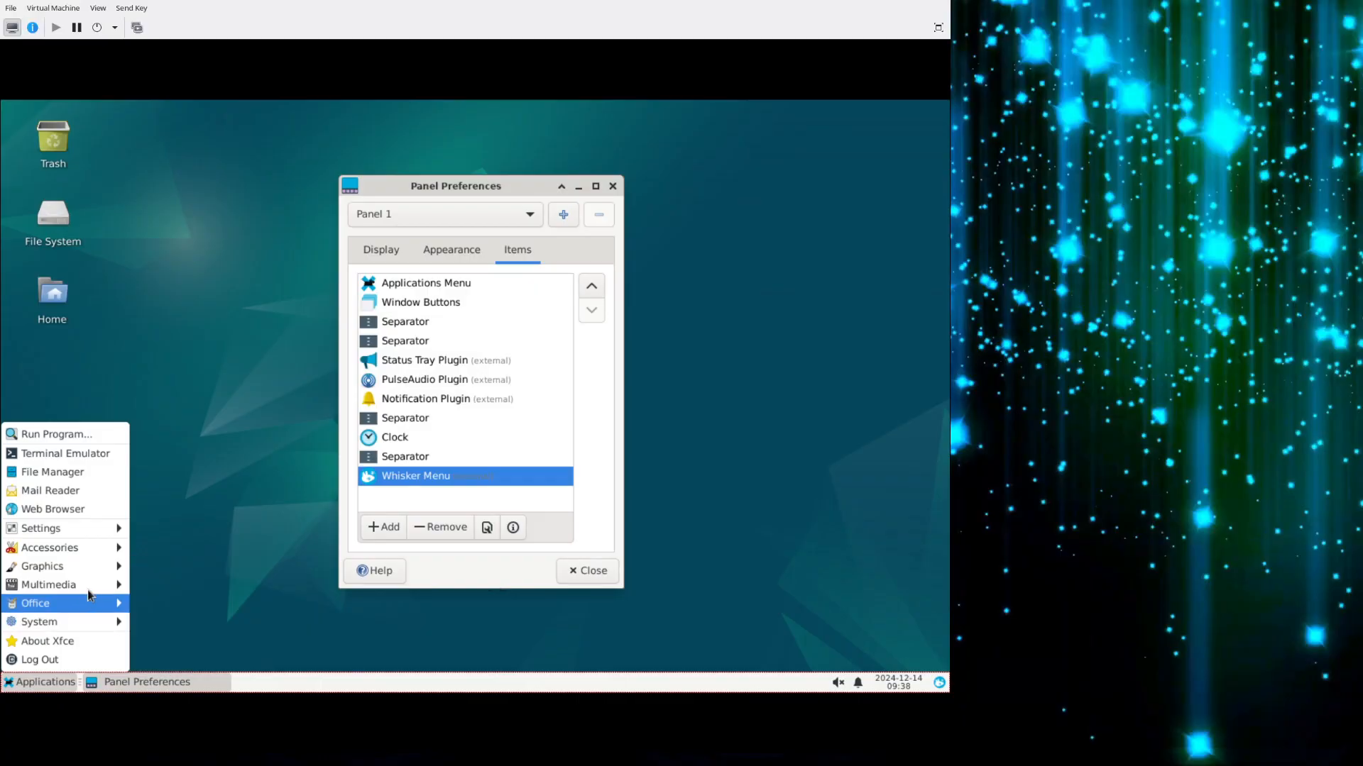
pyautogui.moveTo(93, 535)
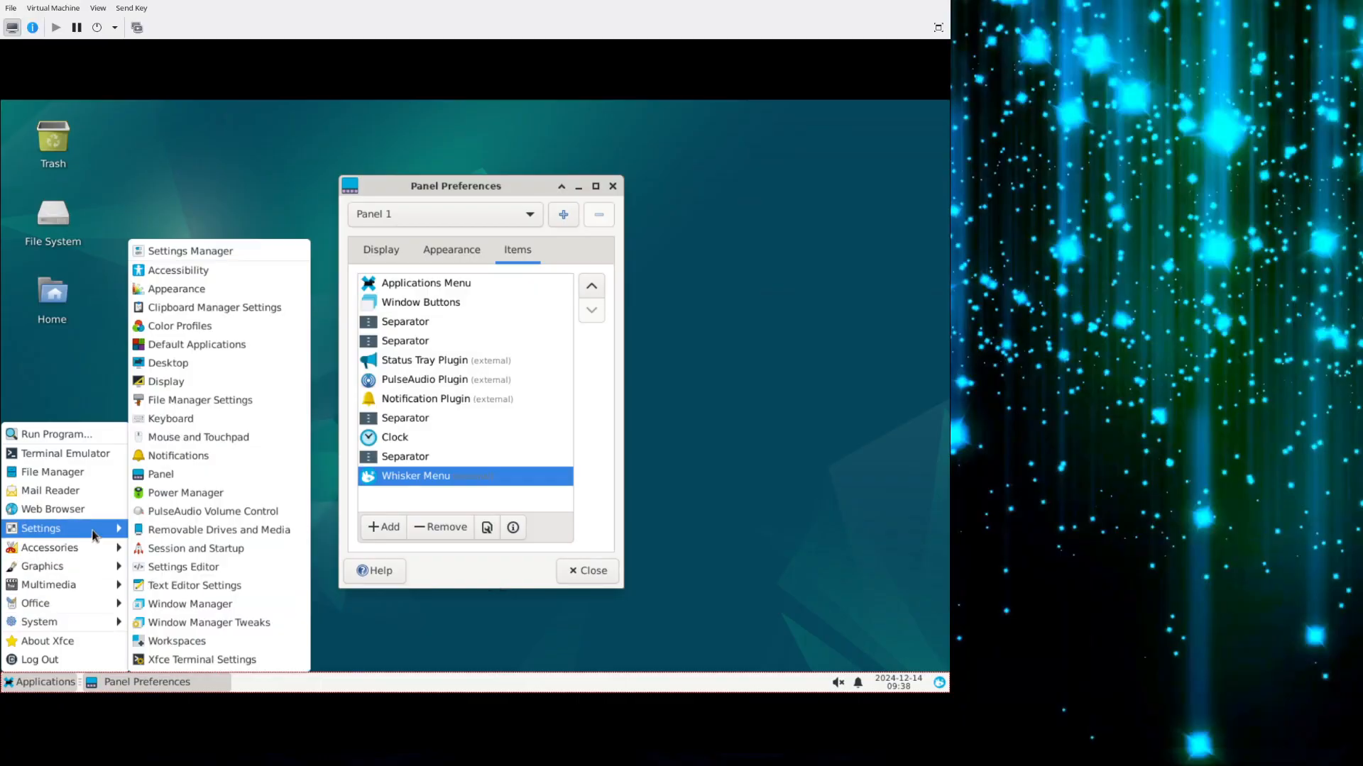
pyautogui.click(39, 690)
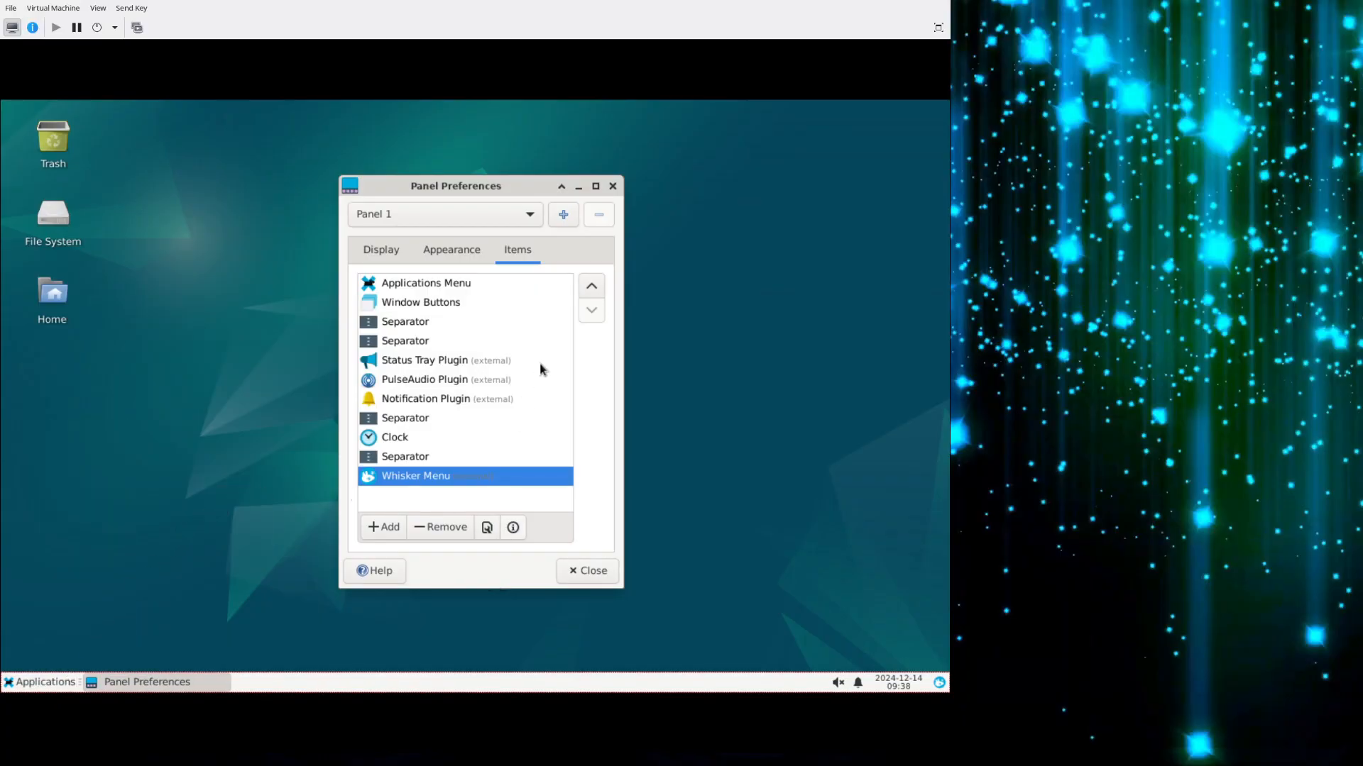
# Move the Whisker Menu up to the first place in Panel 1's item list.
pyautogui.click(593, 285)
pyautogui.click(593, 285)
pyautogui.click(592, 285)
pyautogui.click(592, 284)
pyautogui.click(592, 285)
pyautogui.click(592, 285)
pyautogui.click(592, 284)
pyautogui.click(592, 285)
pyautogui.click(592, 284)
pyautogui.click(592, 284)
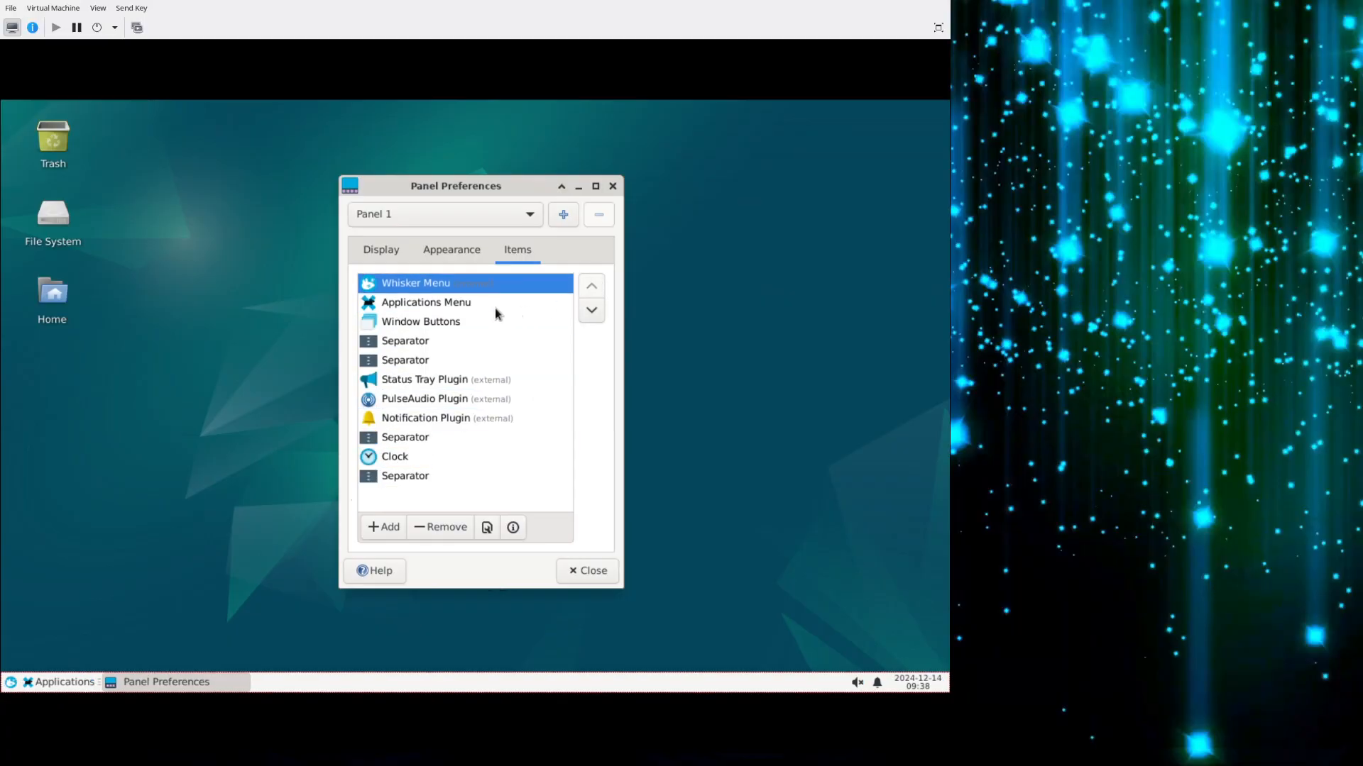
# Remove the Applications Menu from Panel 1 and confirm the removal.
pyautogui.click(459, 305)
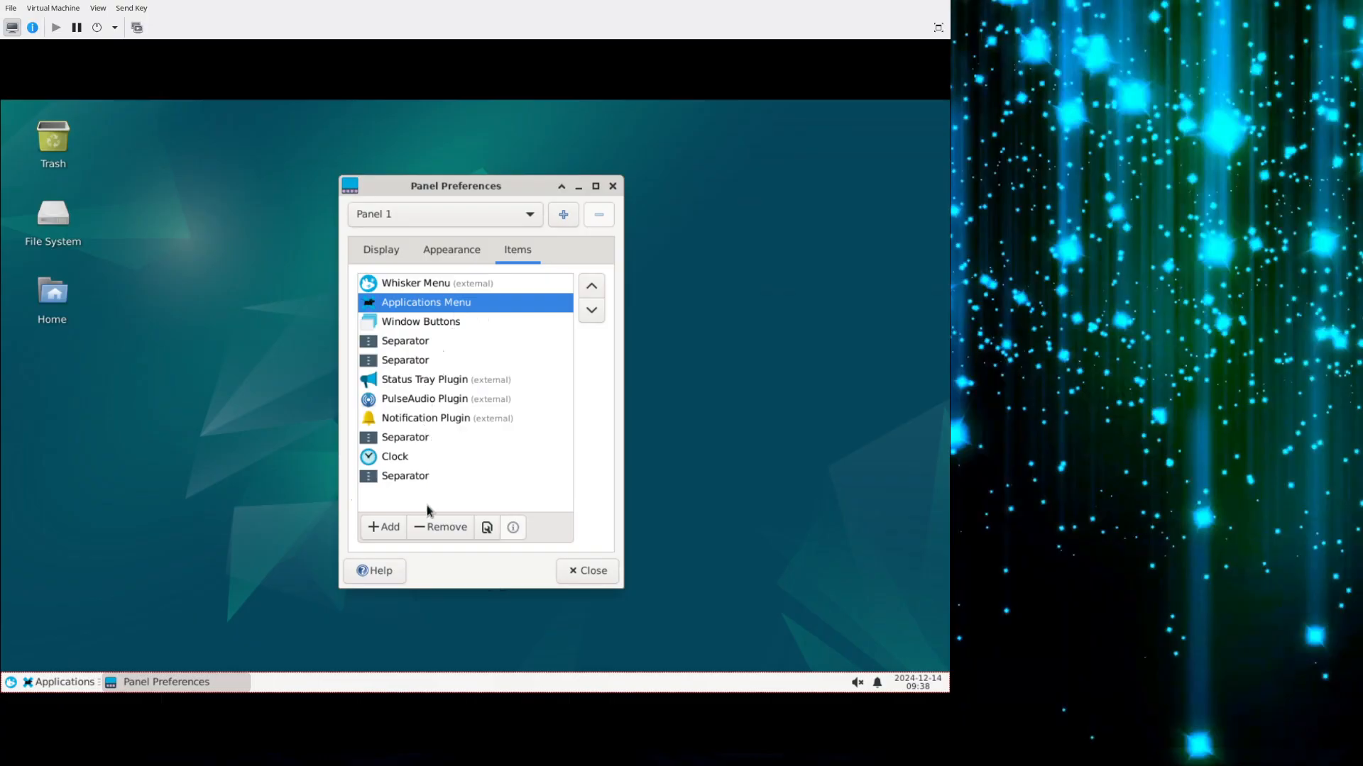
pyautogui.click(440, 536)
pyautogui.click(521, 449)
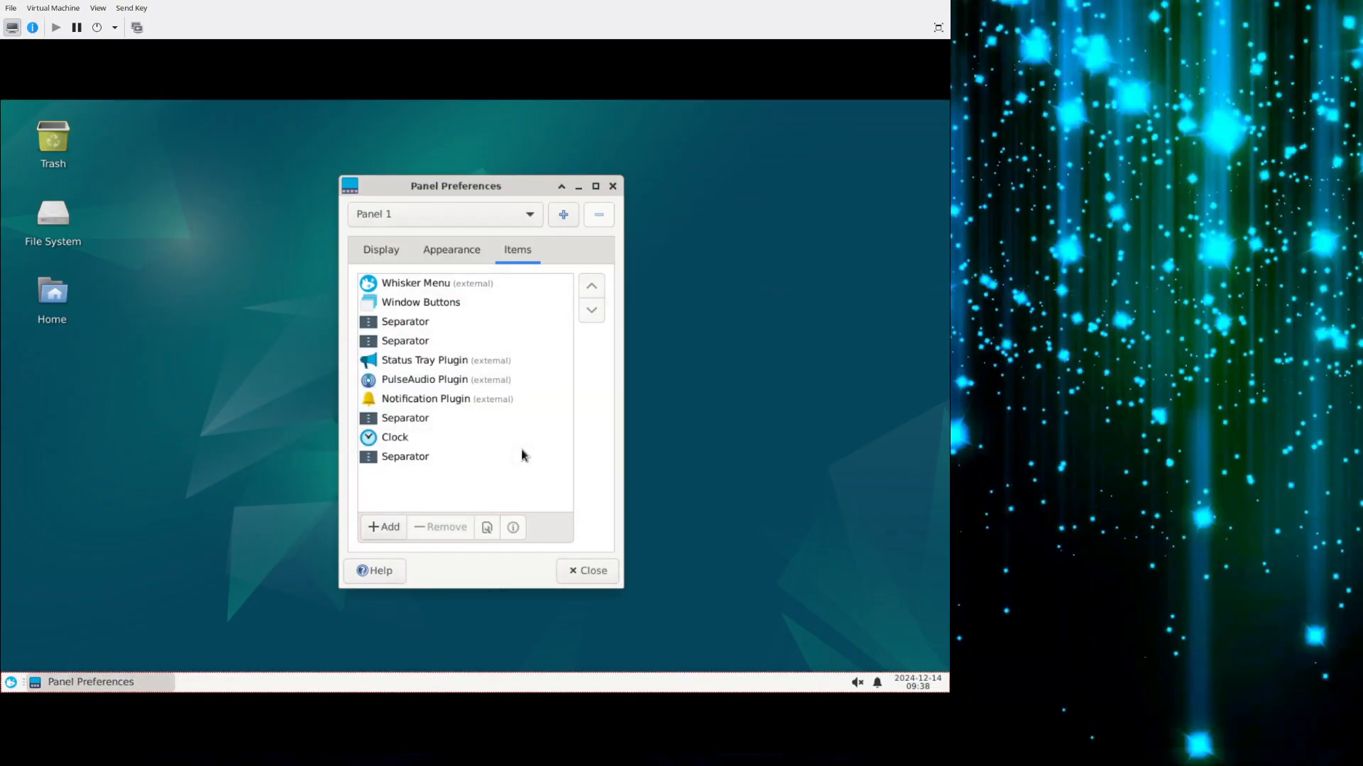
# View the Whisker Menu from its new place at the start of the panel and close it again.
pyautogui.click(11, 683)
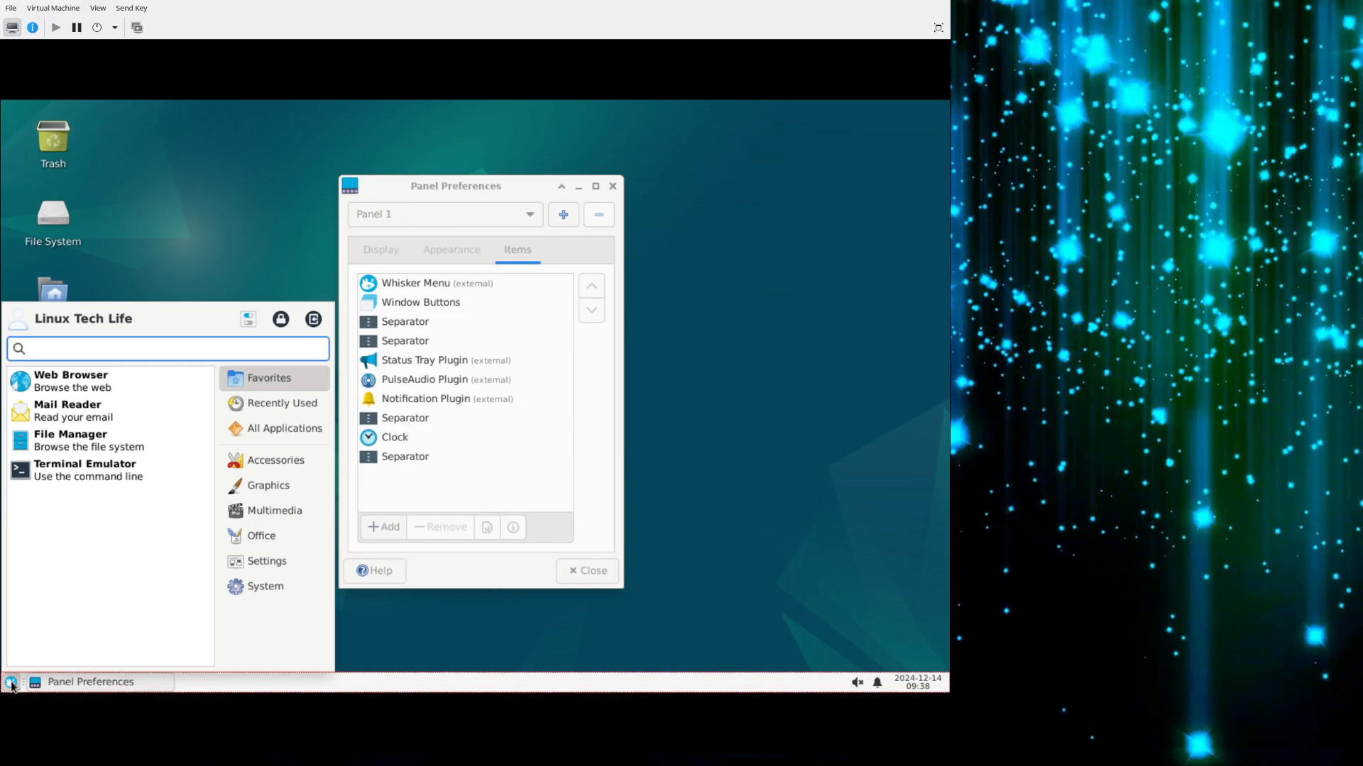
pyautogui.click(10, 683)
pyautogui.click(11, 683)
pyautogui.click(11, 683)
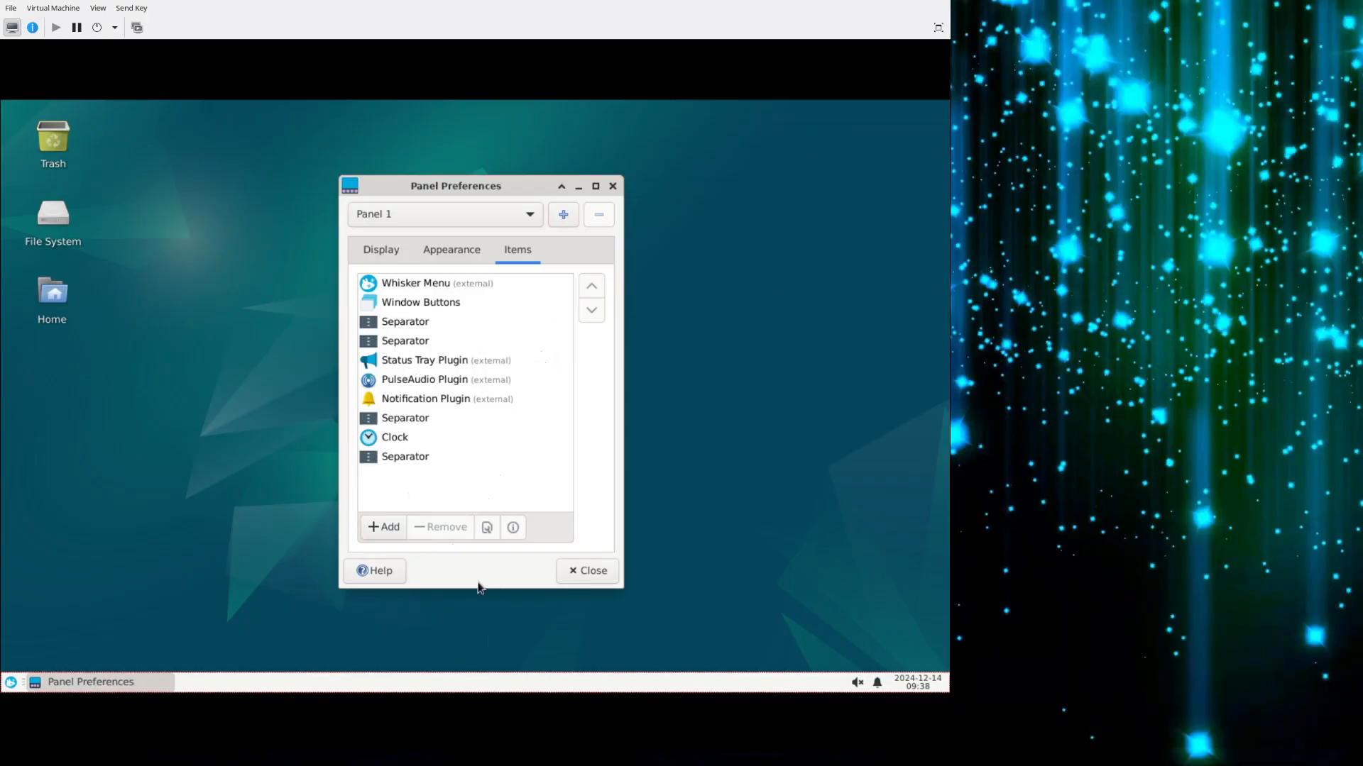
# Look over Panel 1's appearance, items and display settings and close the Panel Preferences.
pyautogui.click(420, 260)
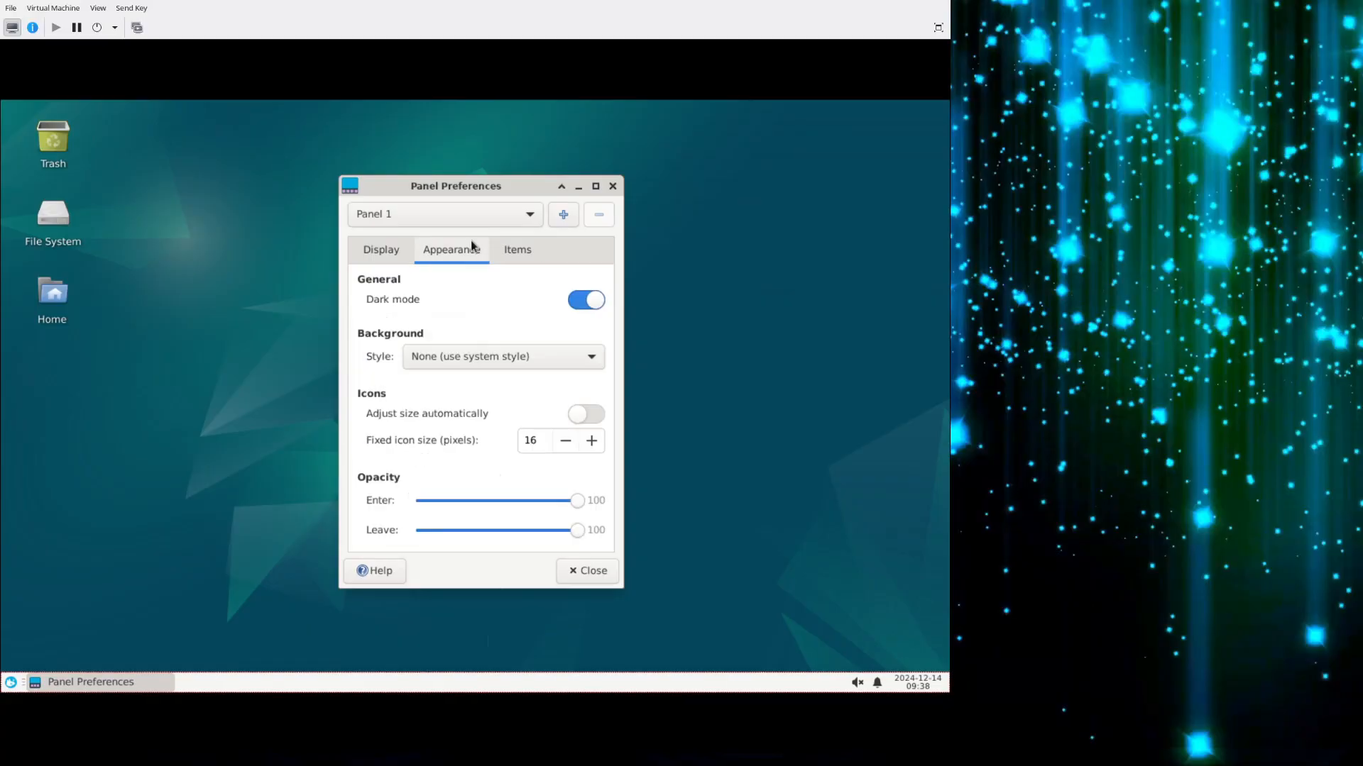
pyautogui.click(534, 247)
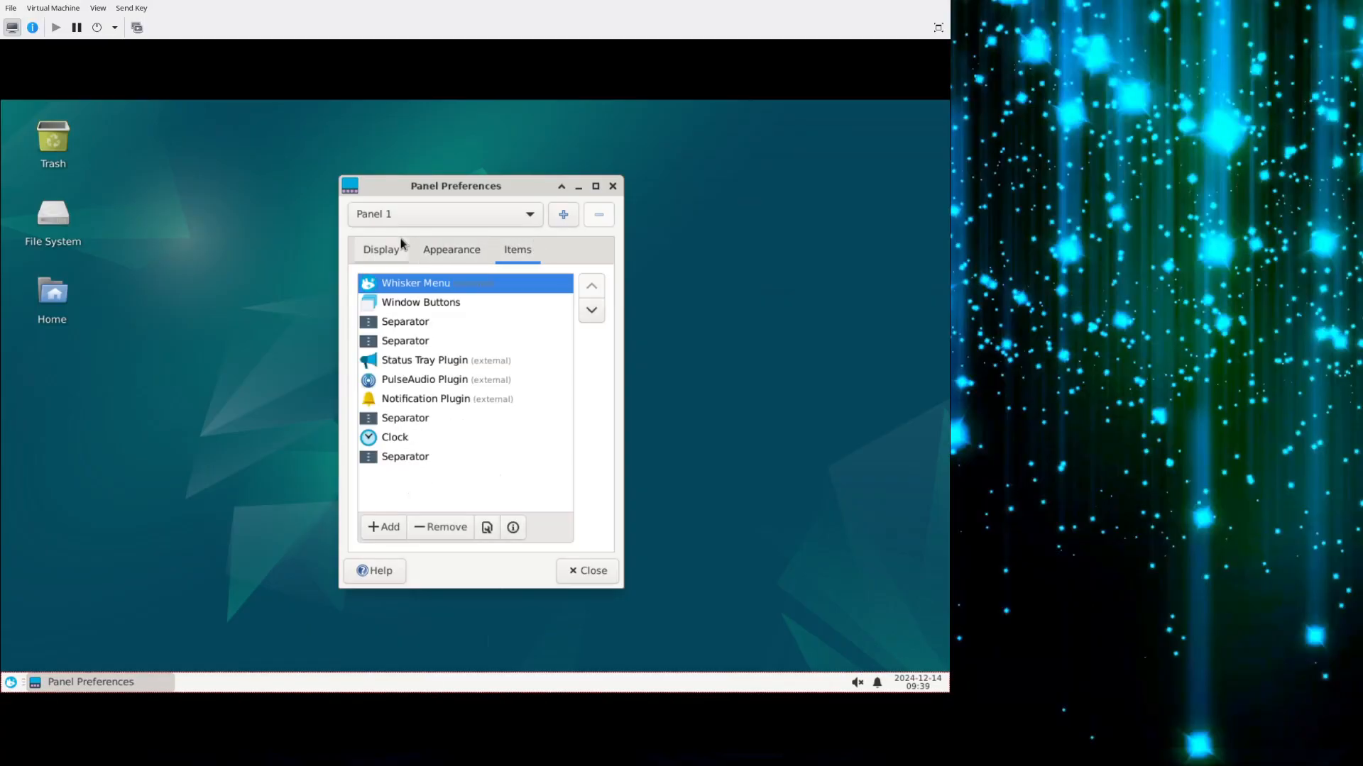
pyautogui.click(388, 252)
pyautogui.click(586, 573)
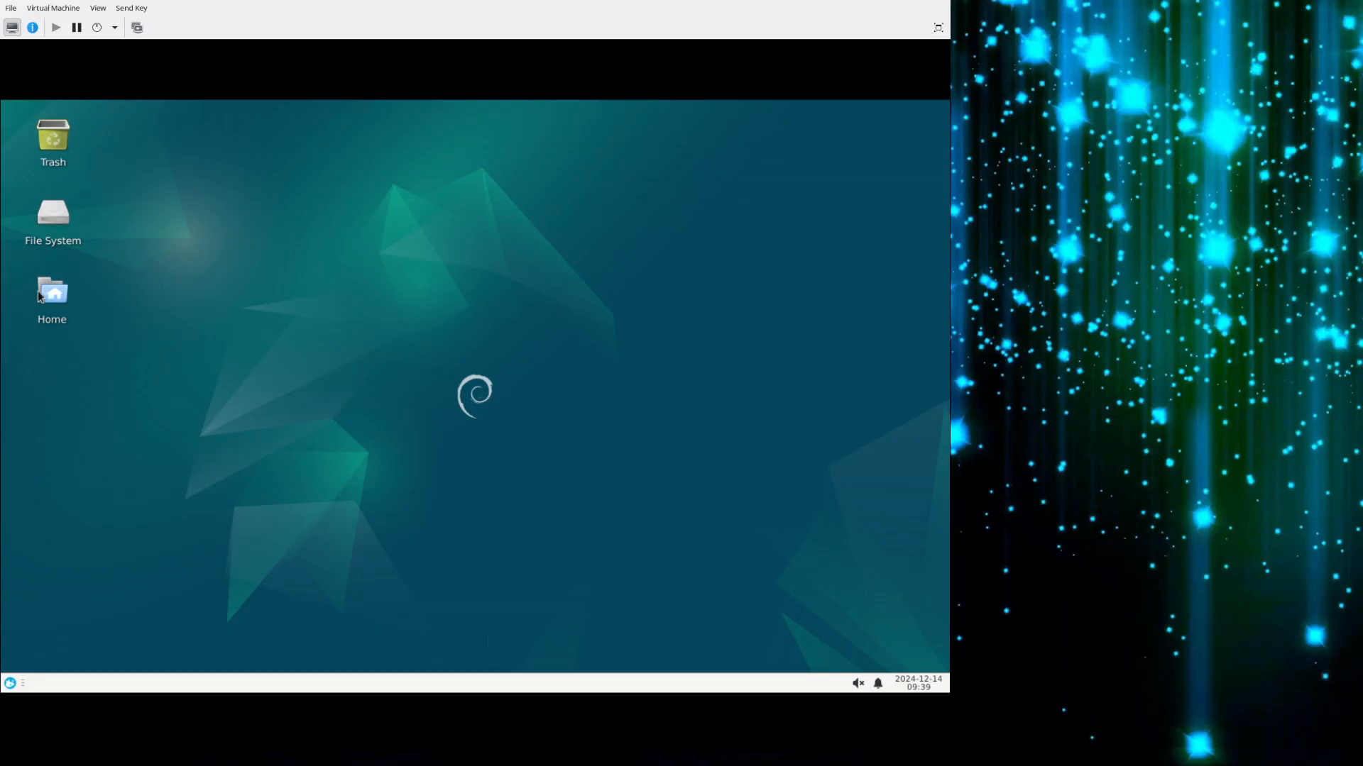
# Open the icon options of the desktop settings and hide the default Home, File System and Trash icons.
pyautogui.rightClick(367, 289)
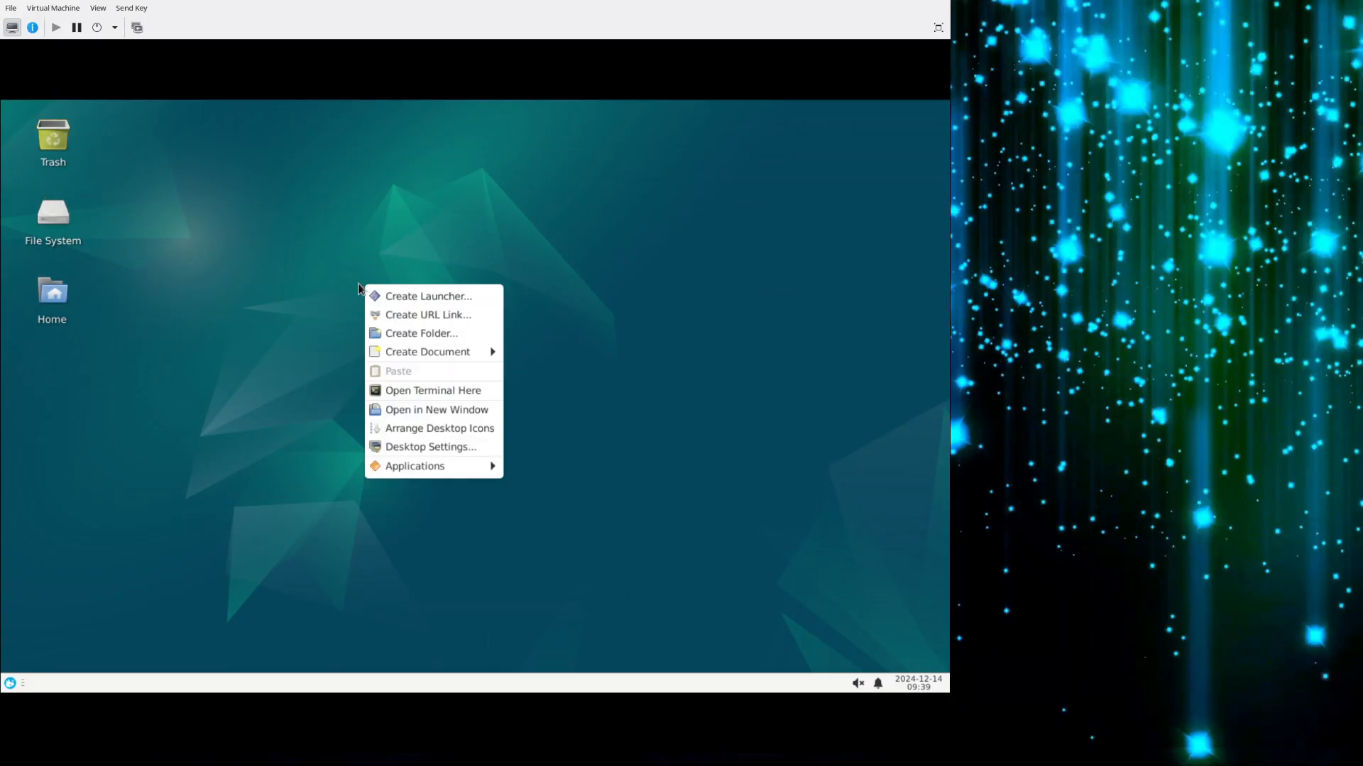
pyautogui.click(424, 445)
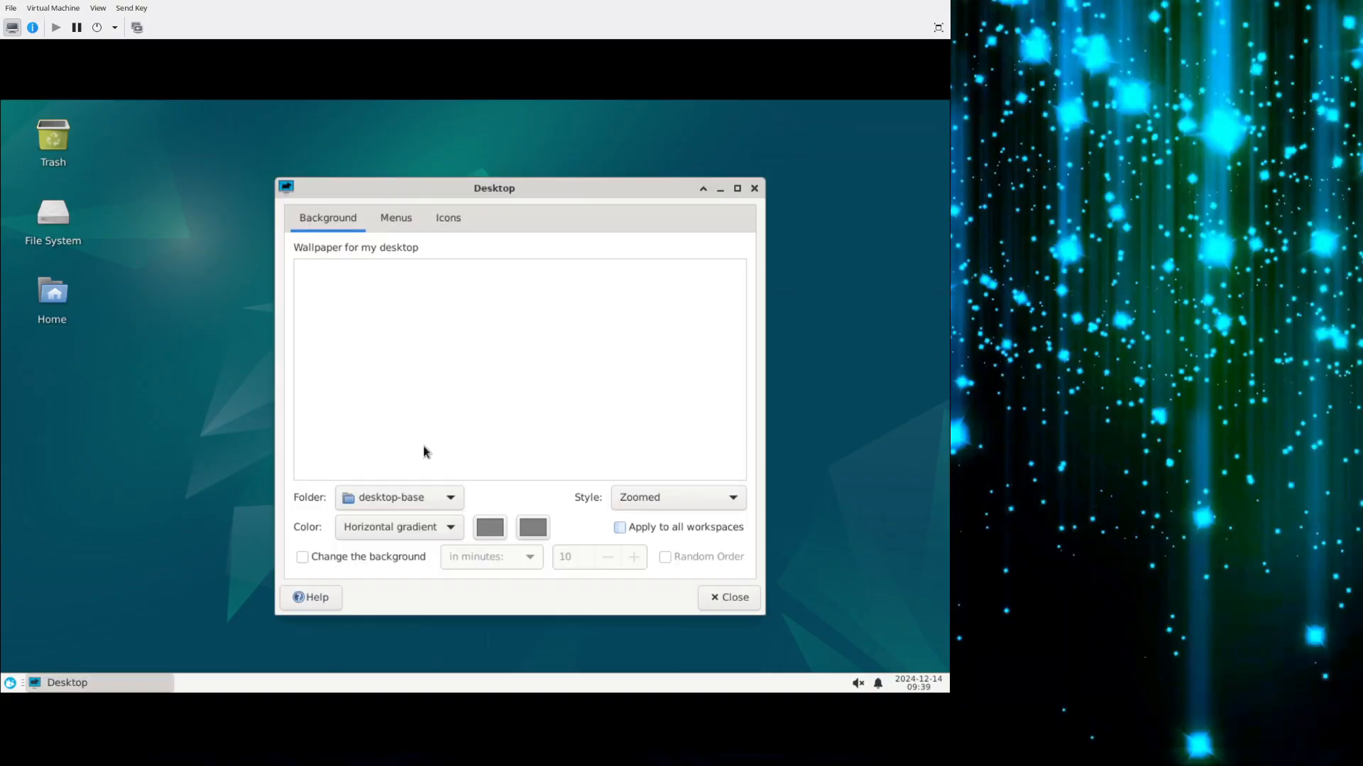
pyautogui.click(436, 220)
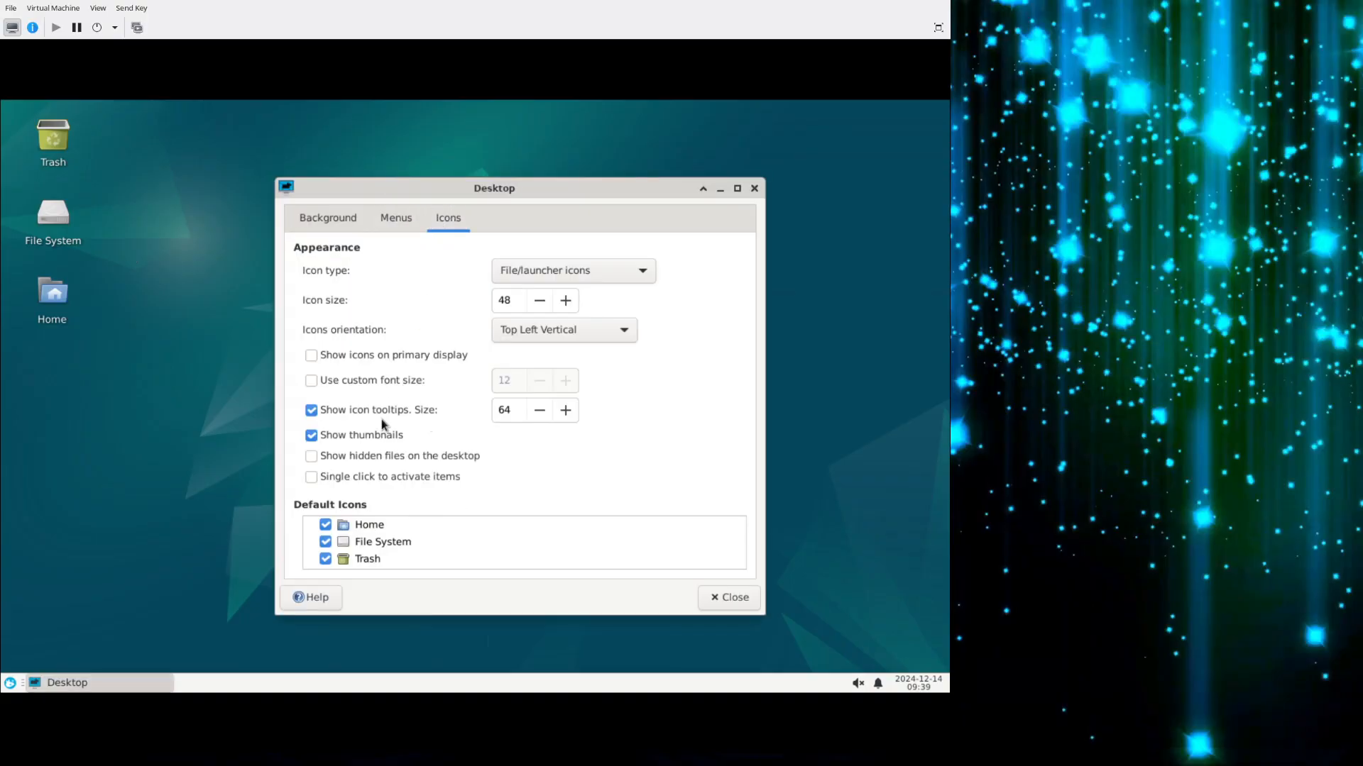
pyautogui.click(325, 525)
pyautogui.click(326, 543)
pyautogui.scroll(-1, 338, 545)
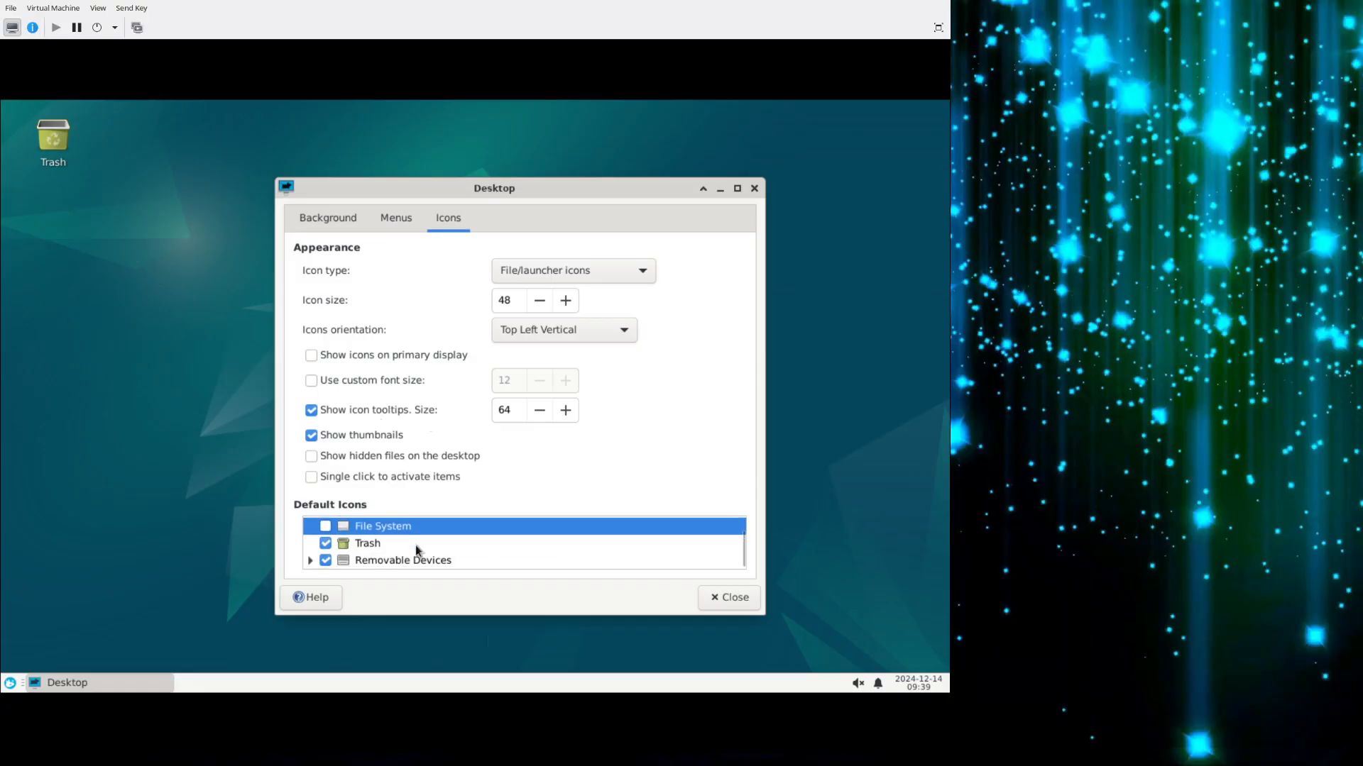
pyautogui.click(324, 544)
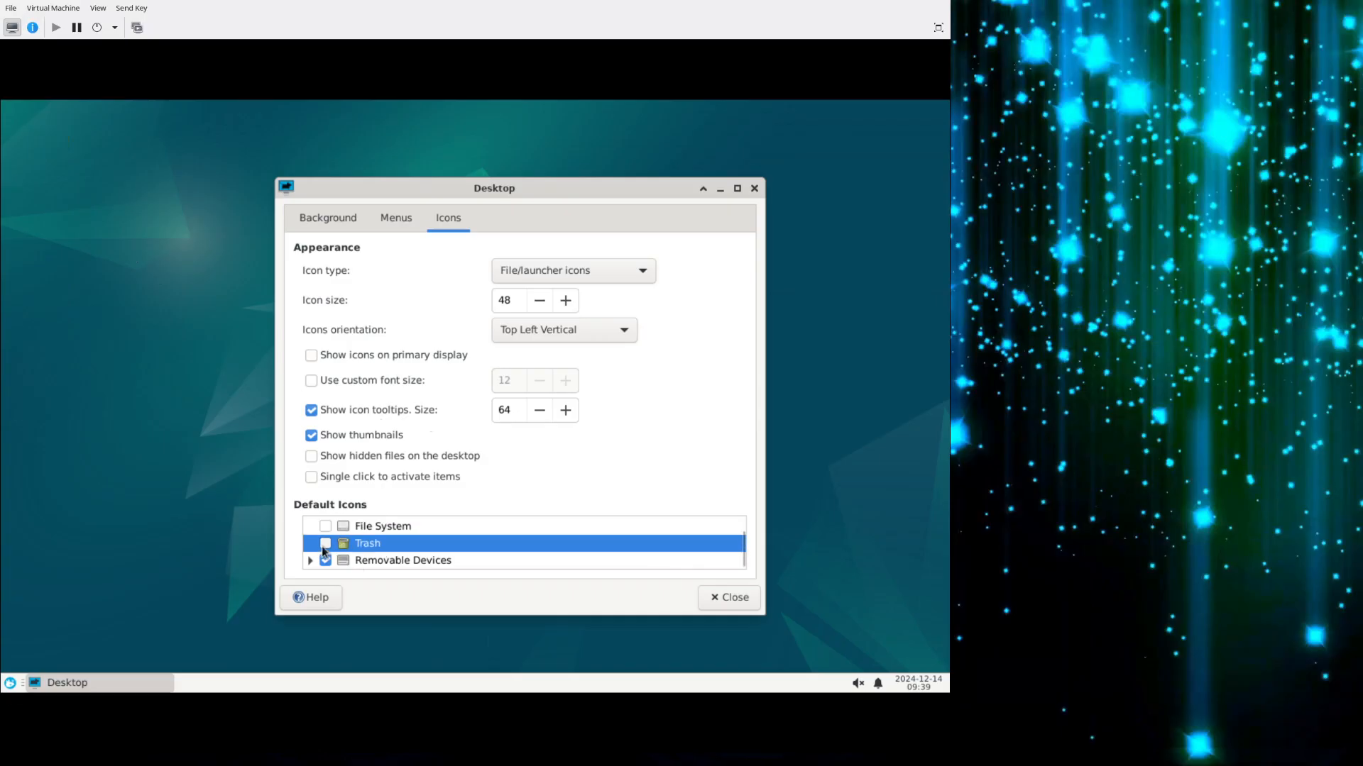
# Hide the default Removable Devices icons, look over the menu and background settings, and close the desktop settings.
pyautogui.click(326, 562)
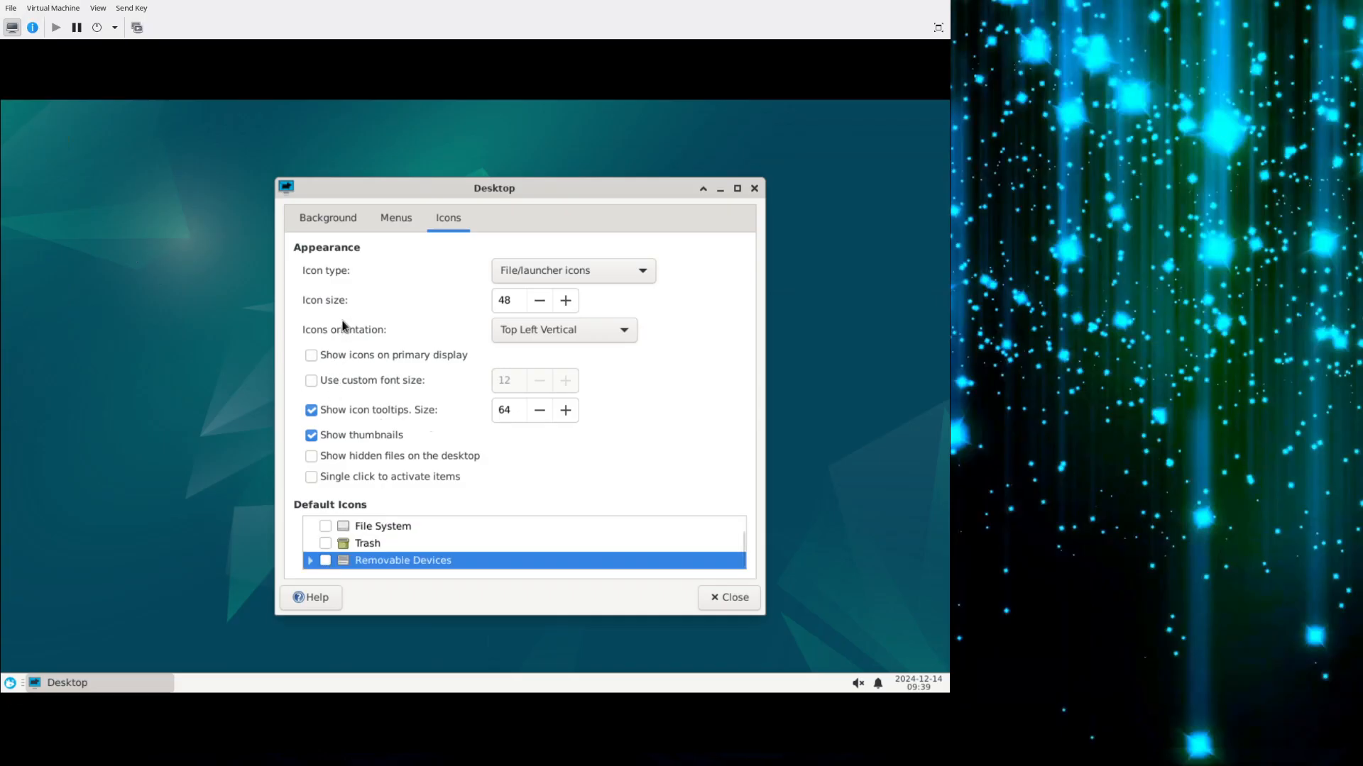
pyautogui.click(403, 219)
pyautogui.click(330, 220)
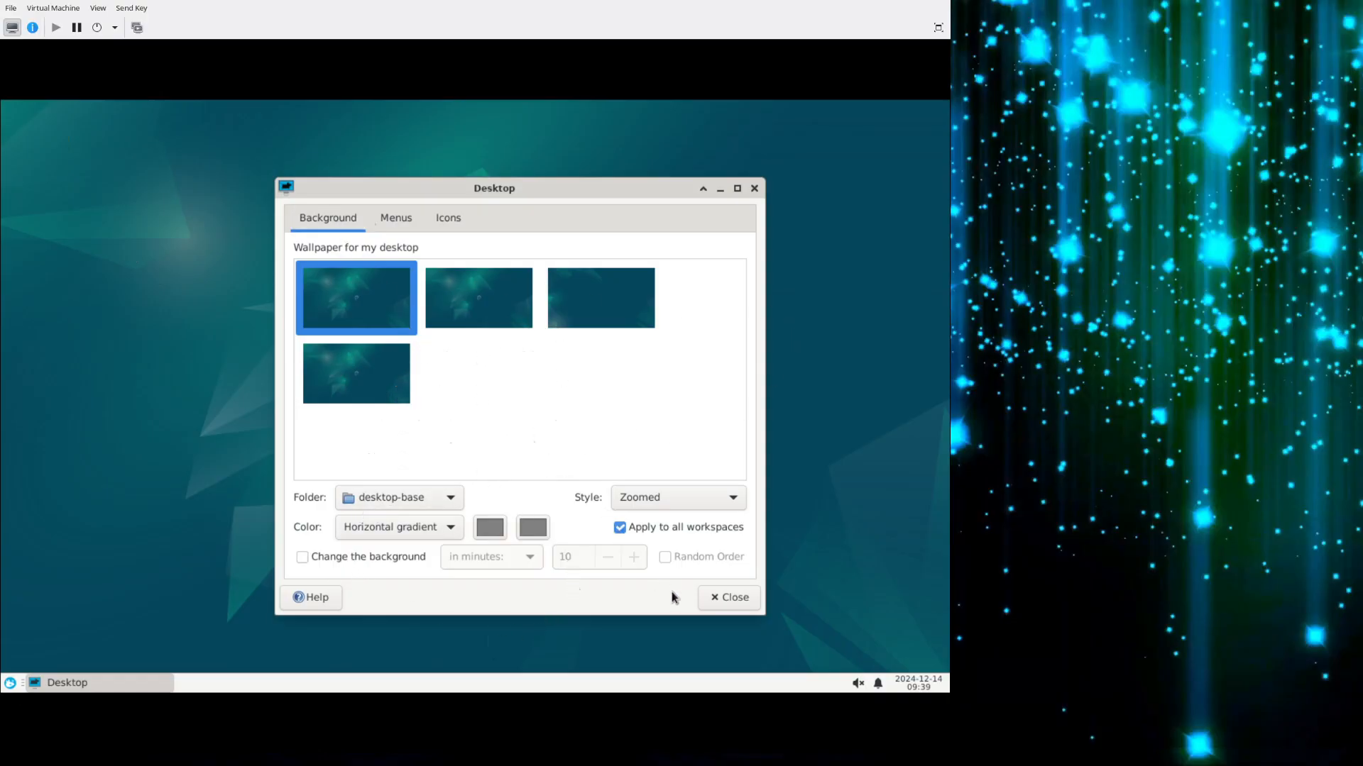
pyautogui.click(729, 601)
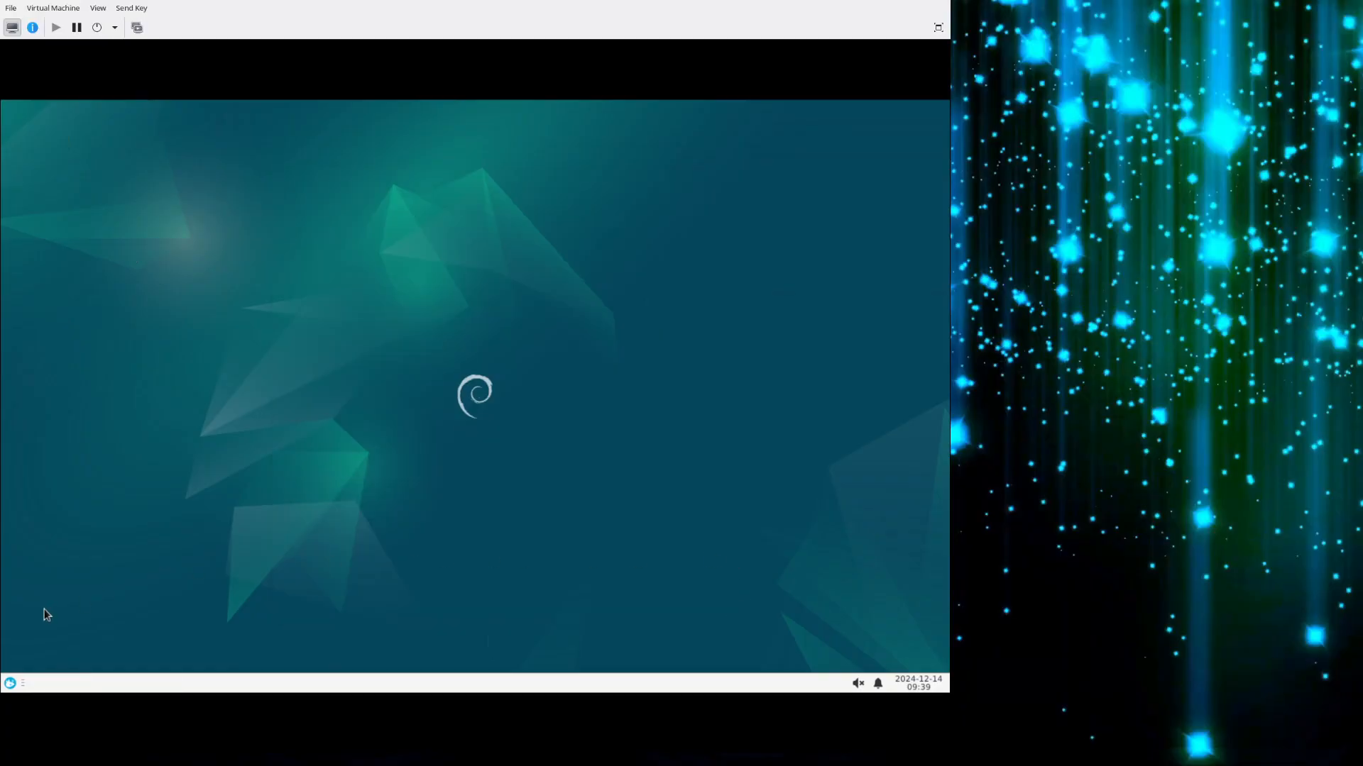
# View the available styles in the Appearance settings, return to the overview of all settings and close it.
pyautogui.click(9, 684)
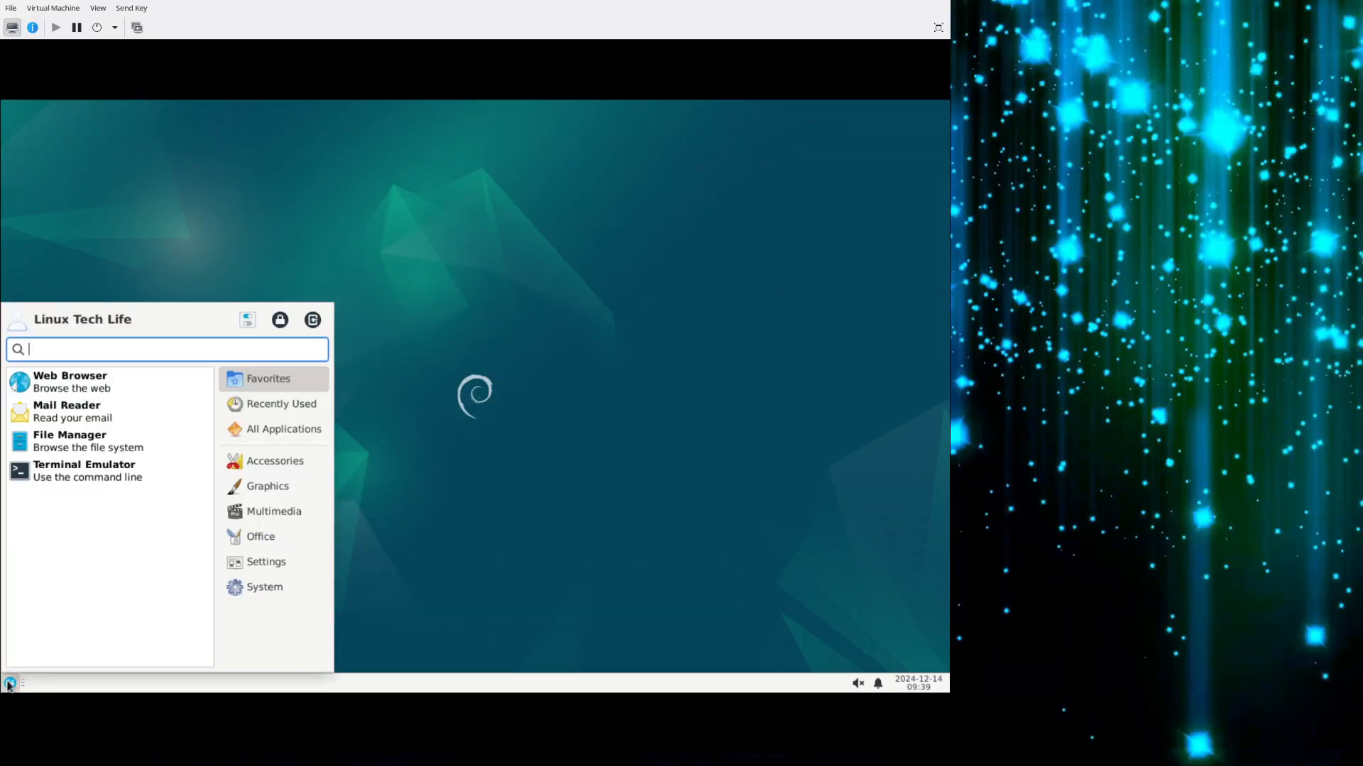
pyautogui.click(250, 320)
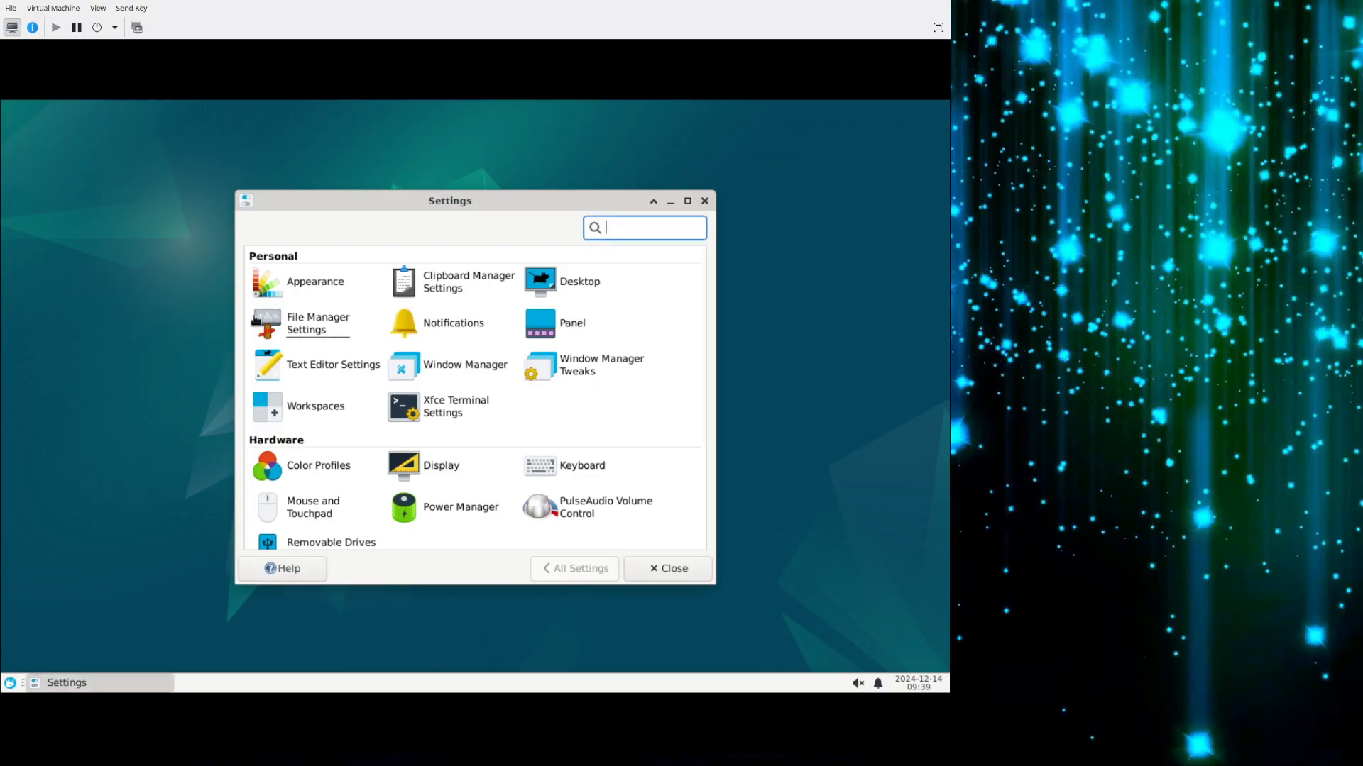
pyautogui.click(289, 291)
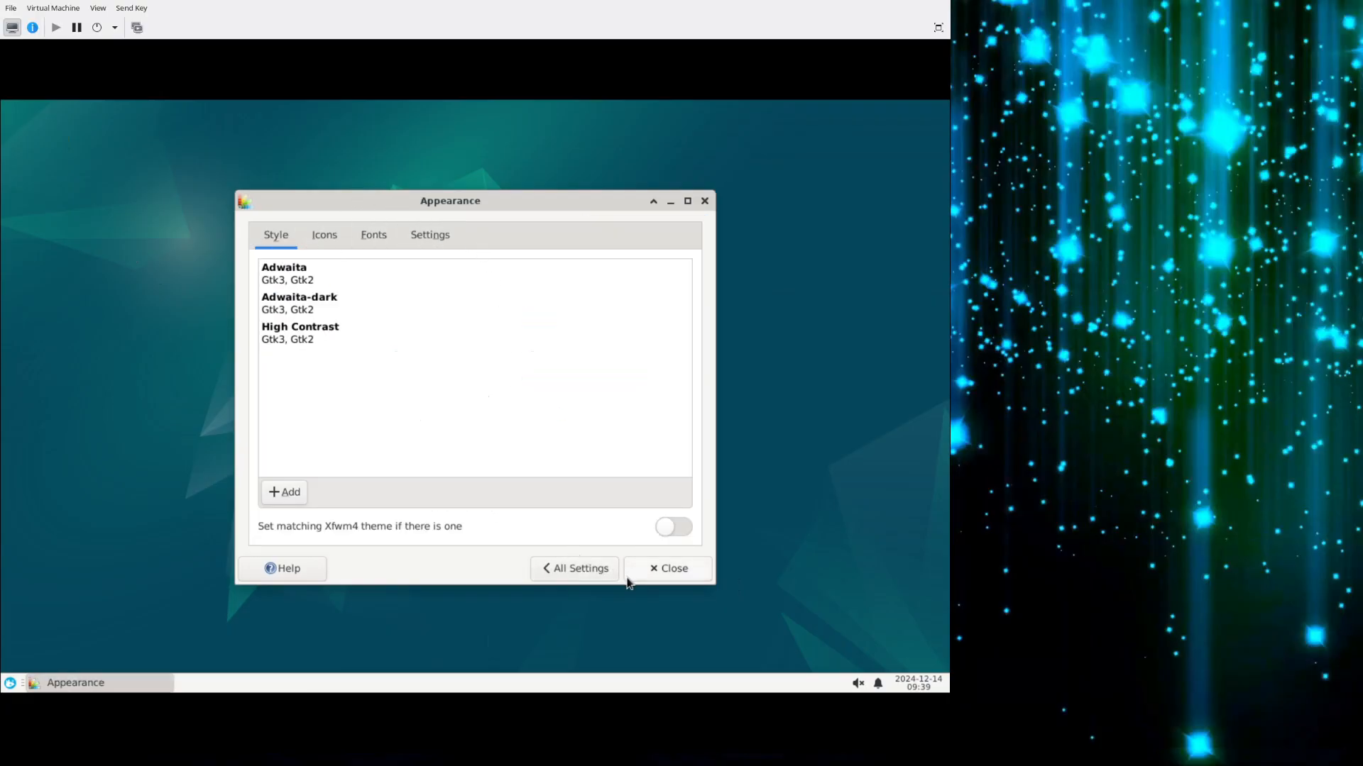
pyautogui.click(576, 568)
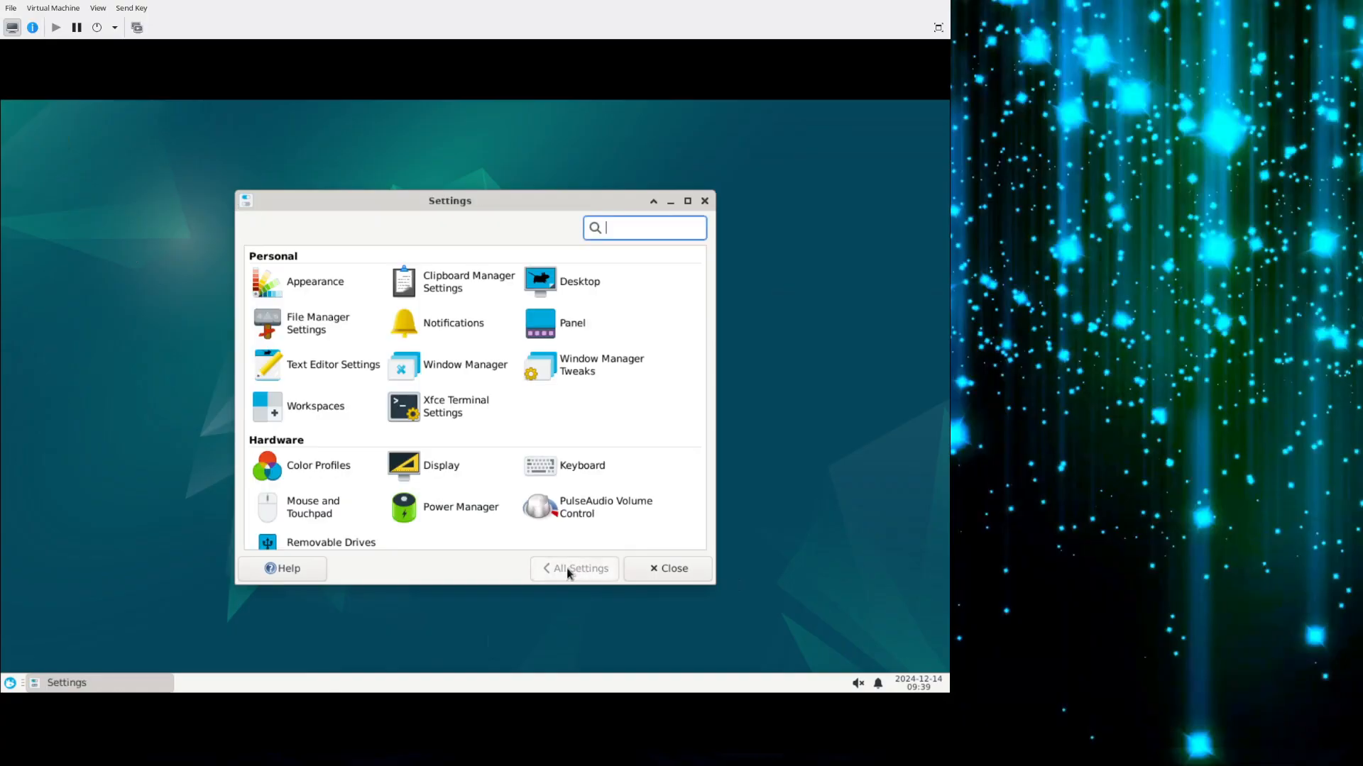
pyautogui.click(653, 575)
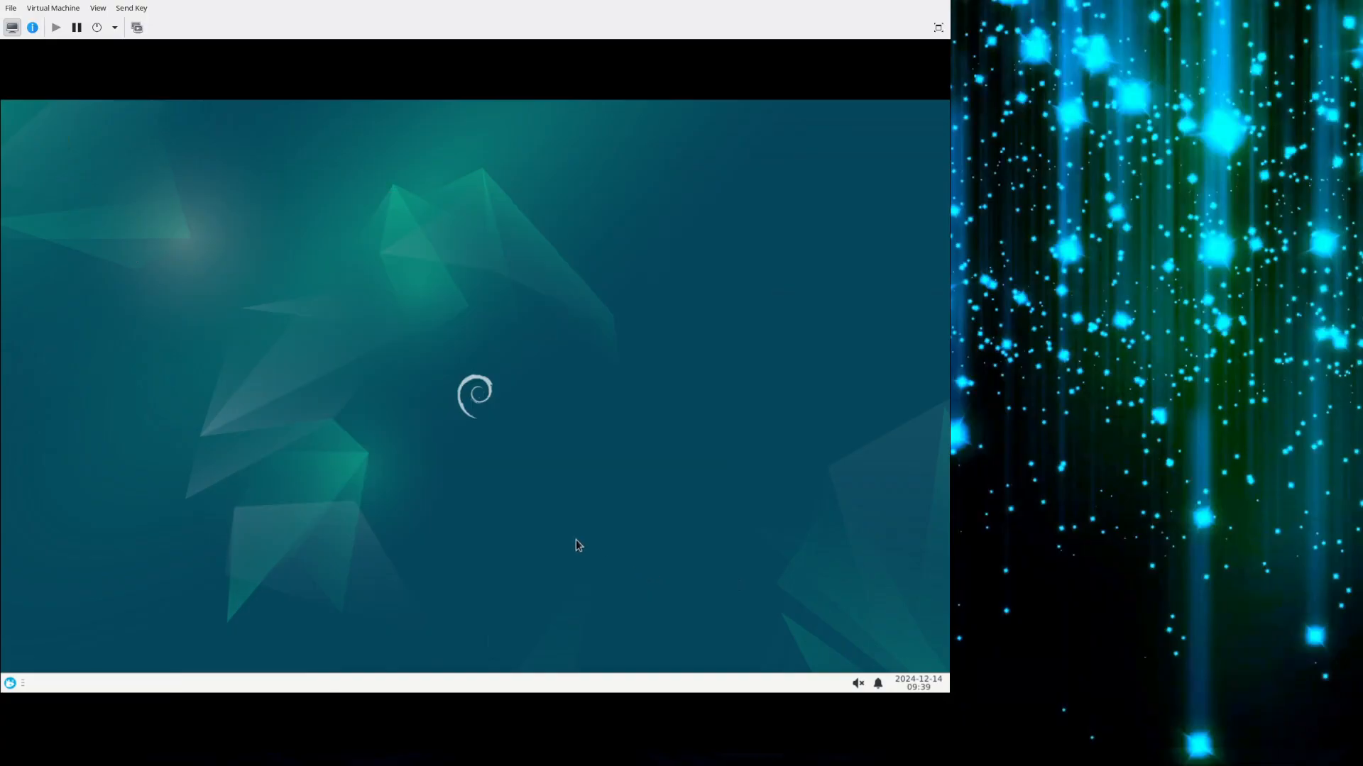